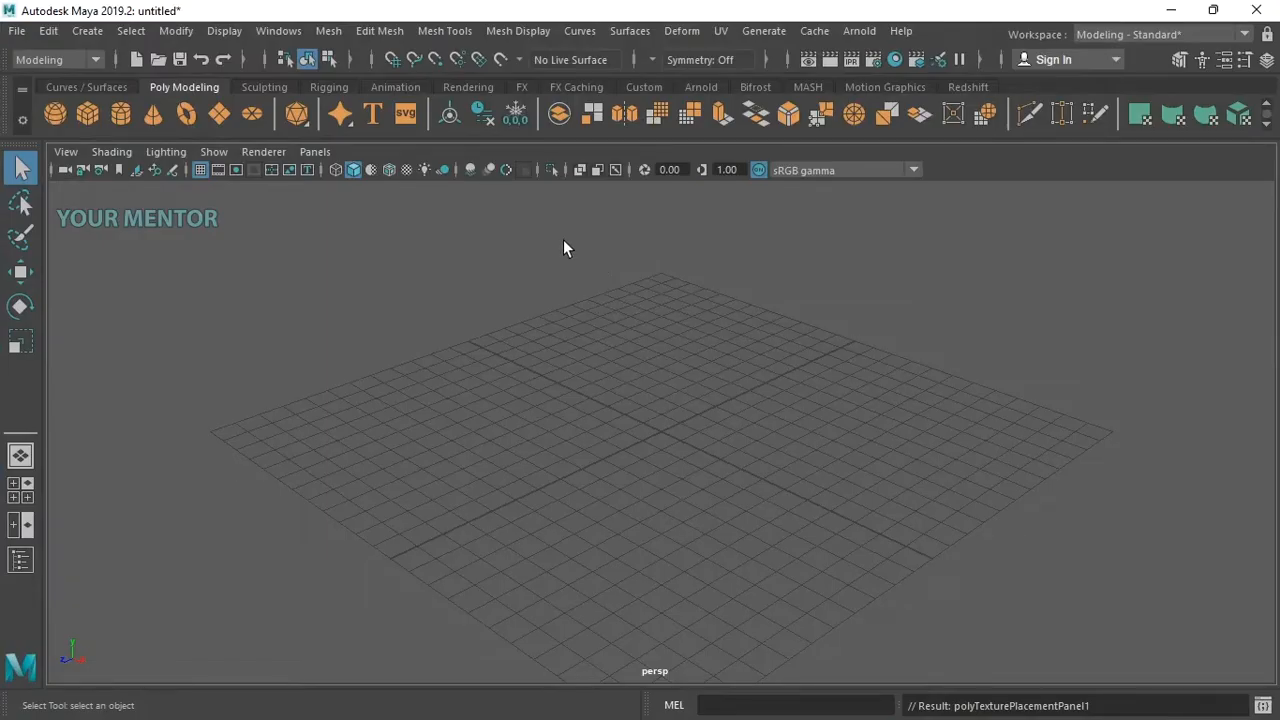
Switch the viewport from perspective to the front view
key(space)
click(697, 336)
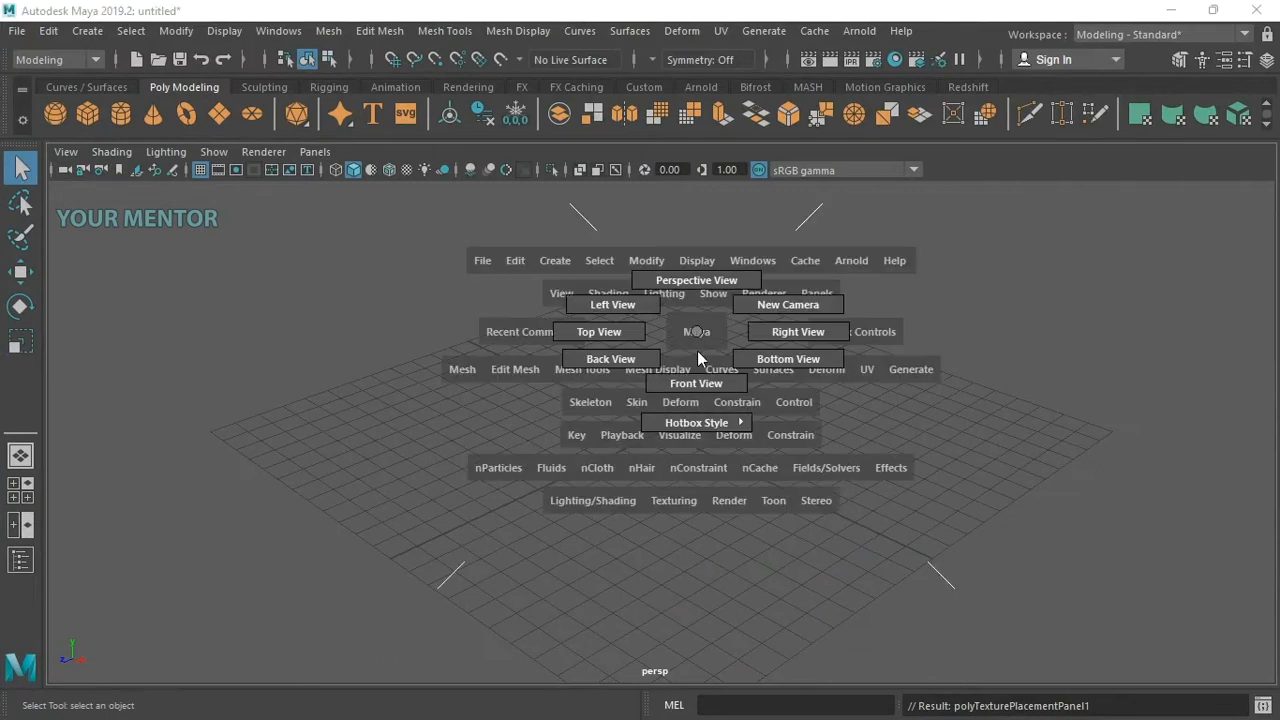
drag(697, 336, 712, 385)
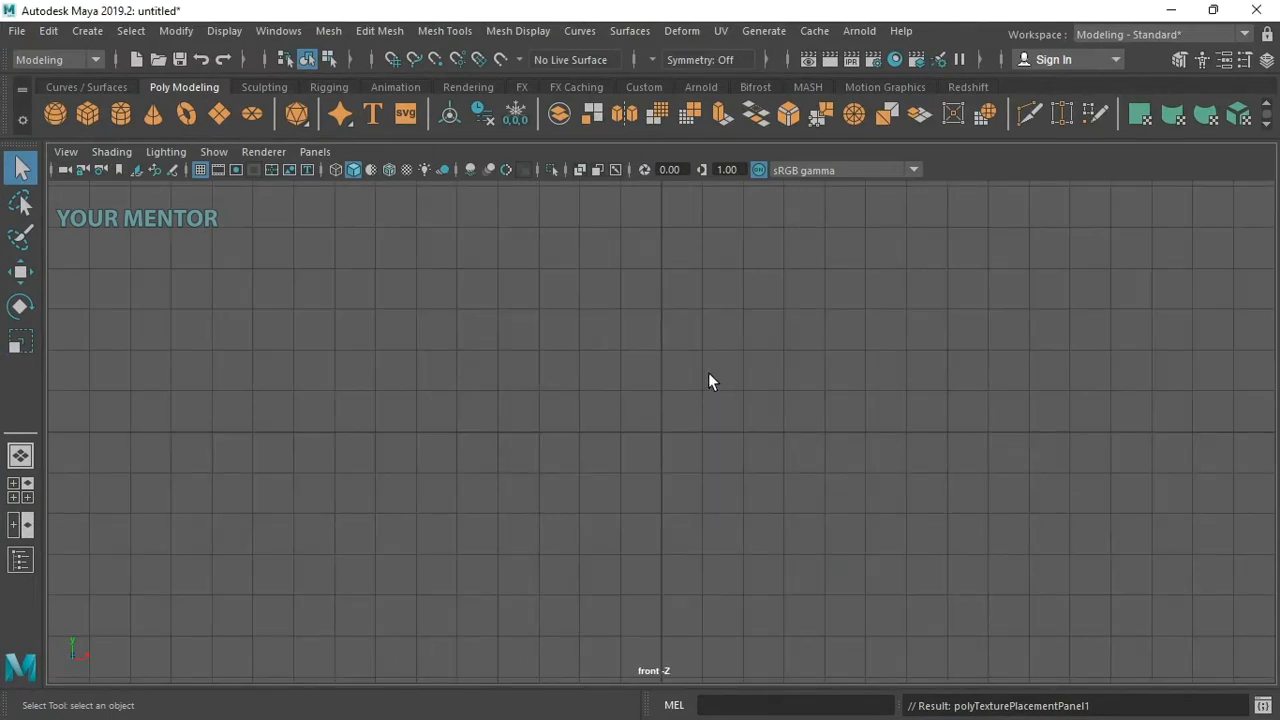
Import the glass-milk-bottle JPG from the Desktop as an image plane in the front view and select the plane
click(66, 152)
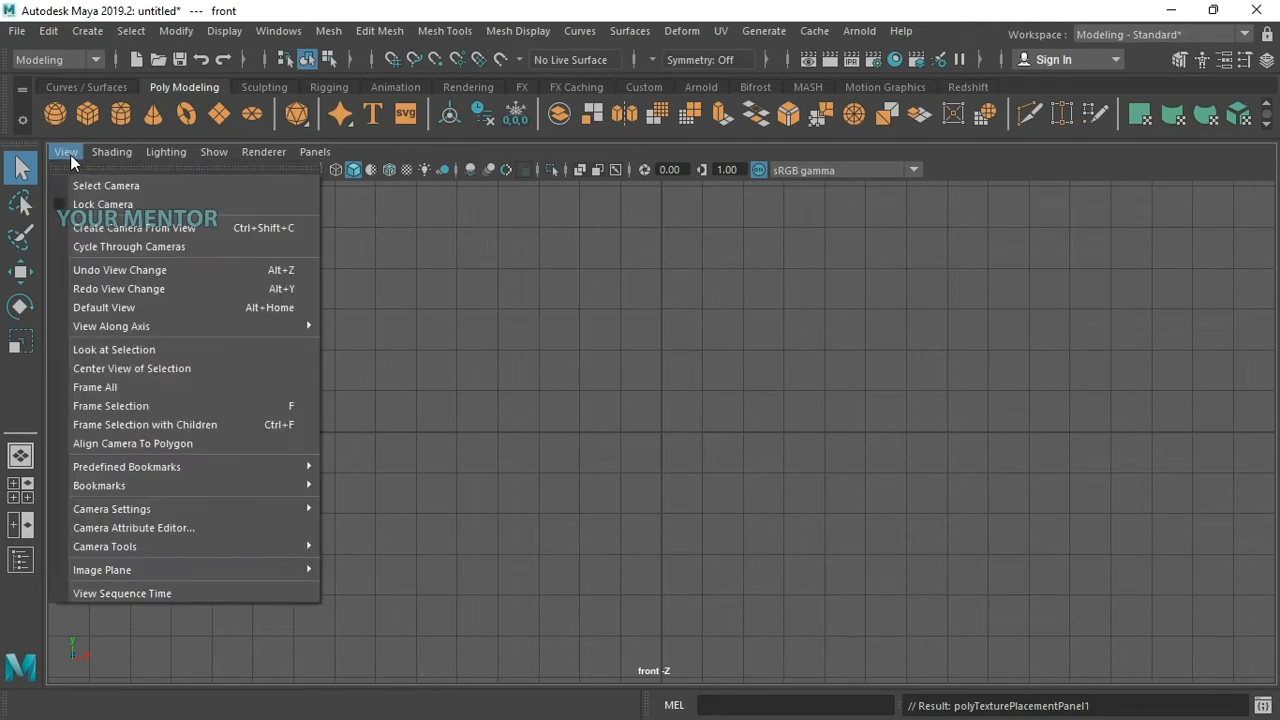
mouse_move(66, 152)
mouse_move(128, 577)
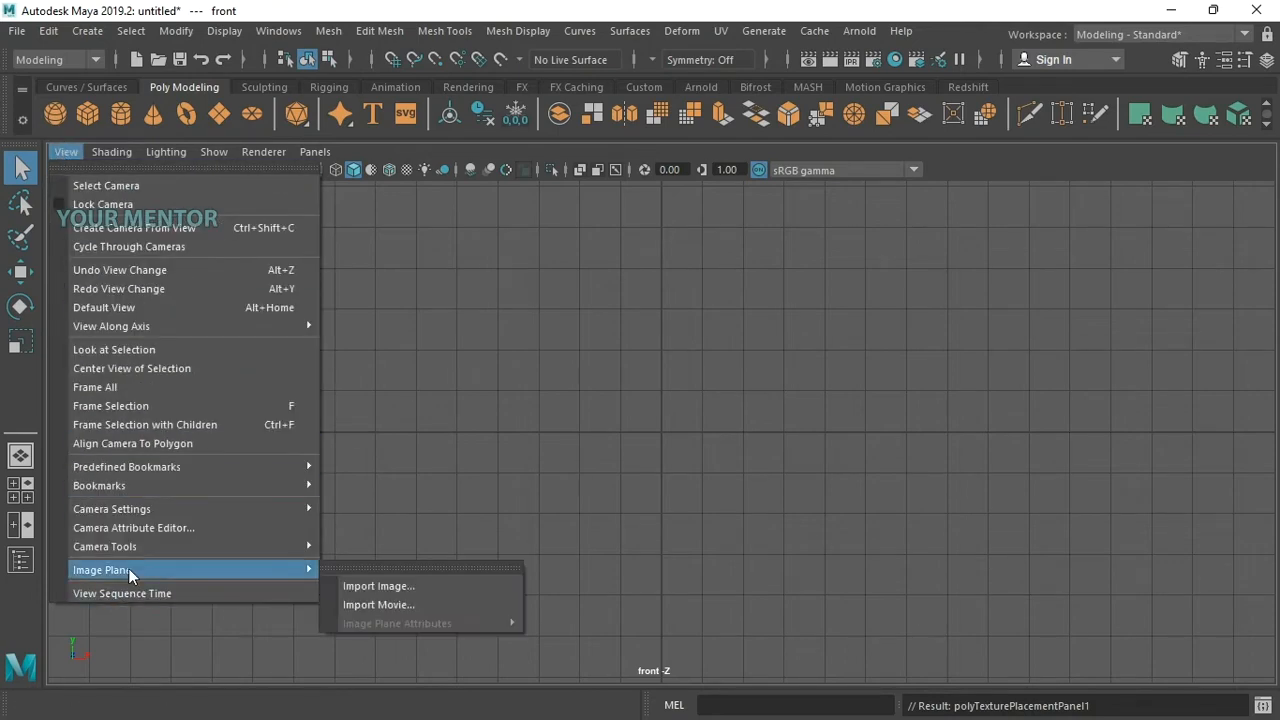
click(361, 589)
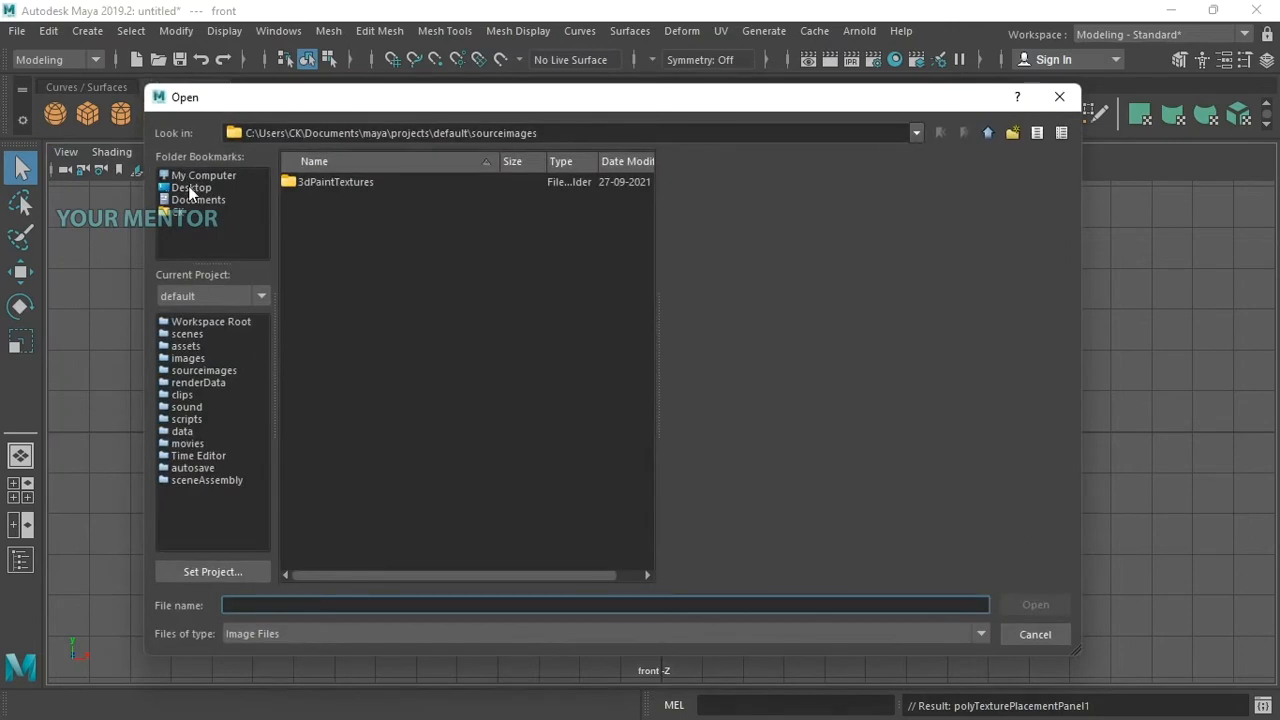
click(180, 188)
click(360, 197)
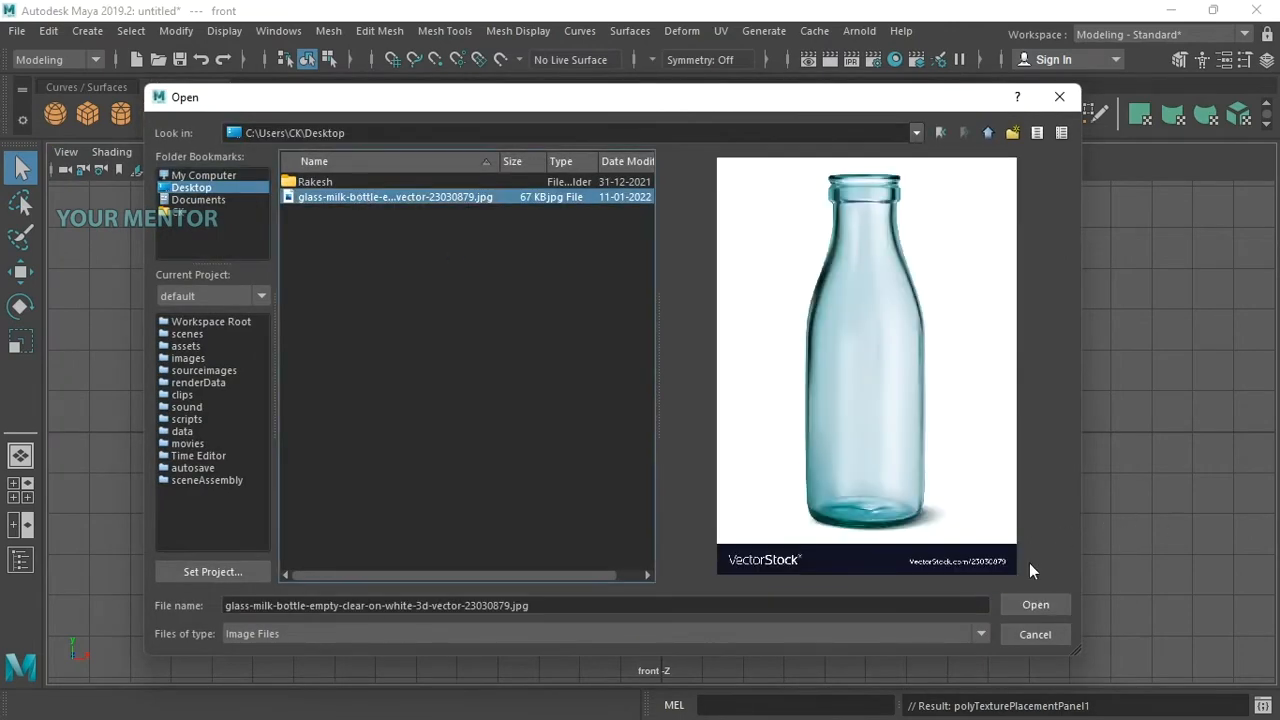
click(1035, 605)
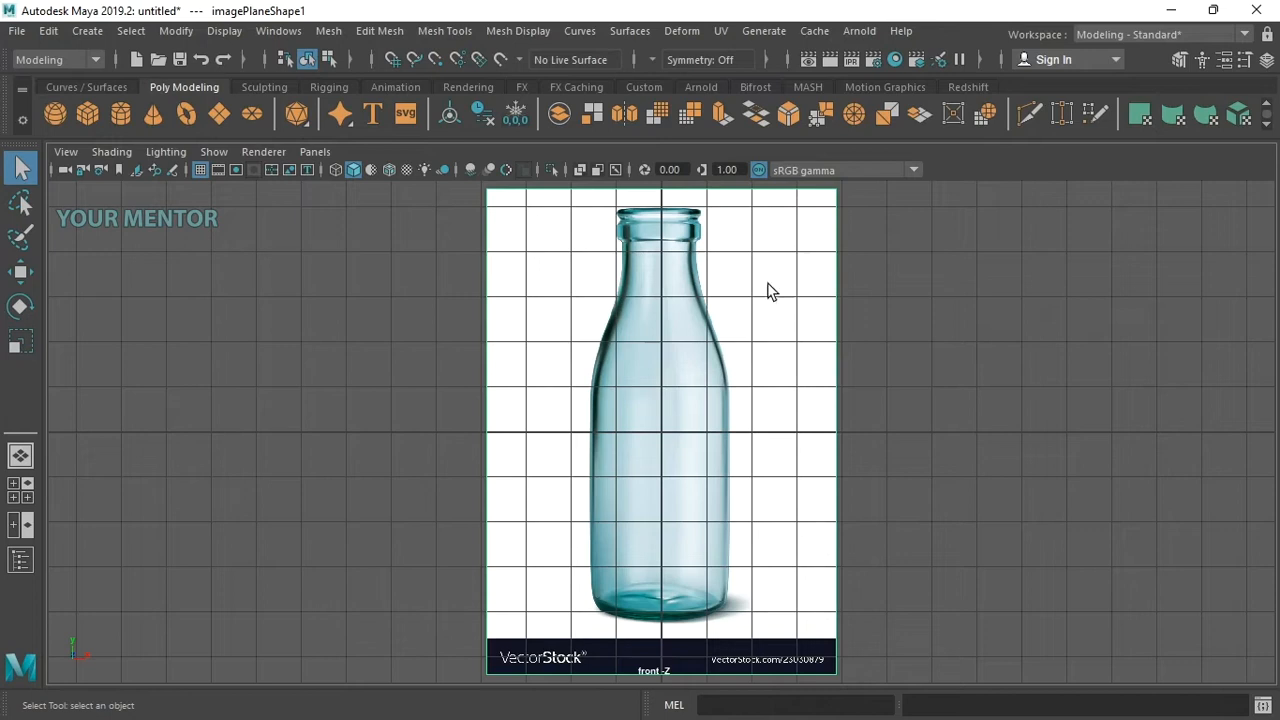
click(868, 290)
click(740, 302)
Try to move the bottle image plane about 3.9 cm along the X axis
key(w)
scroll(718, 363, down, 1)
drag(743, 437, 886, 434)
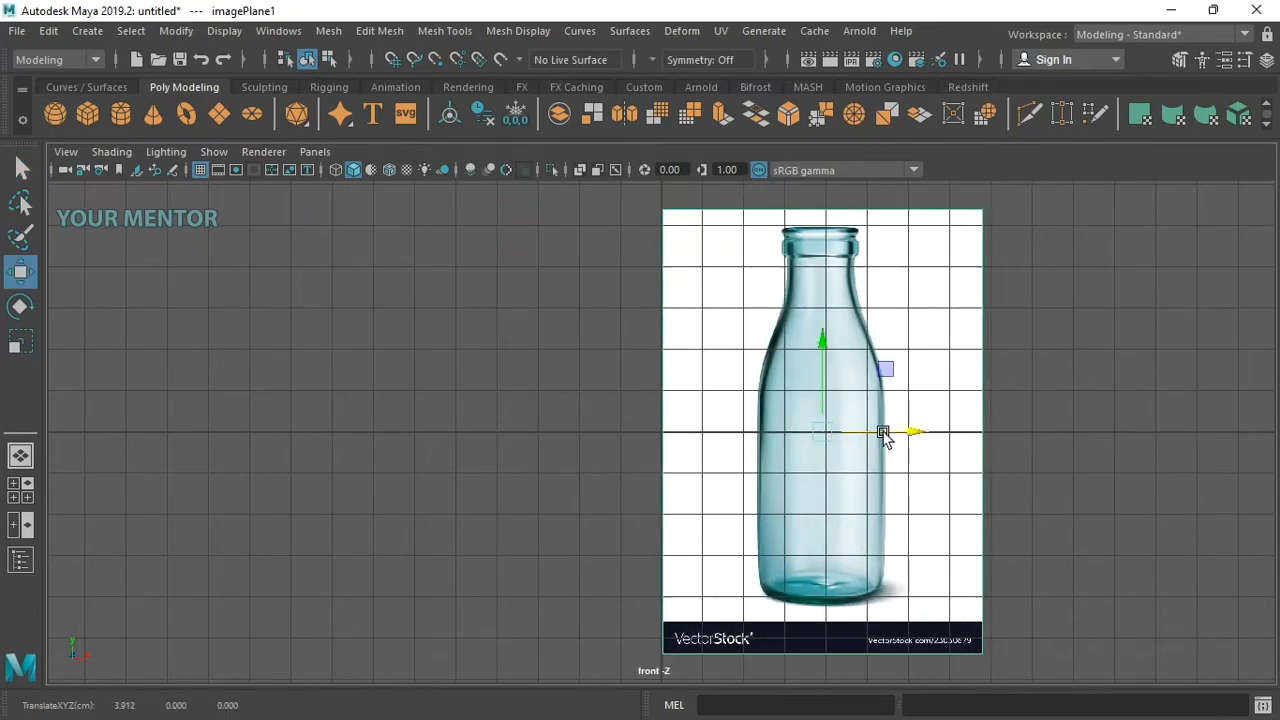
key(ctrl+z)
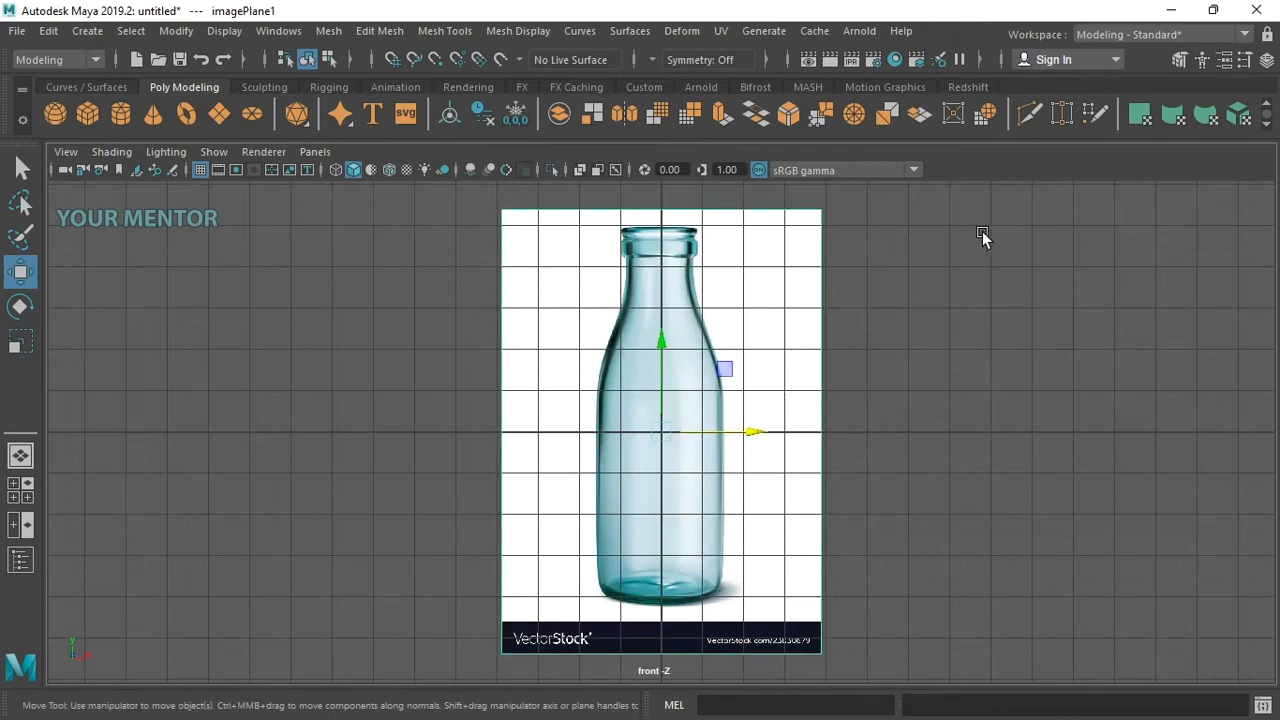
Create a display layer from the selected image plane and name it Ref
click(1267, 61)
drag(715, 120, 847, 97)
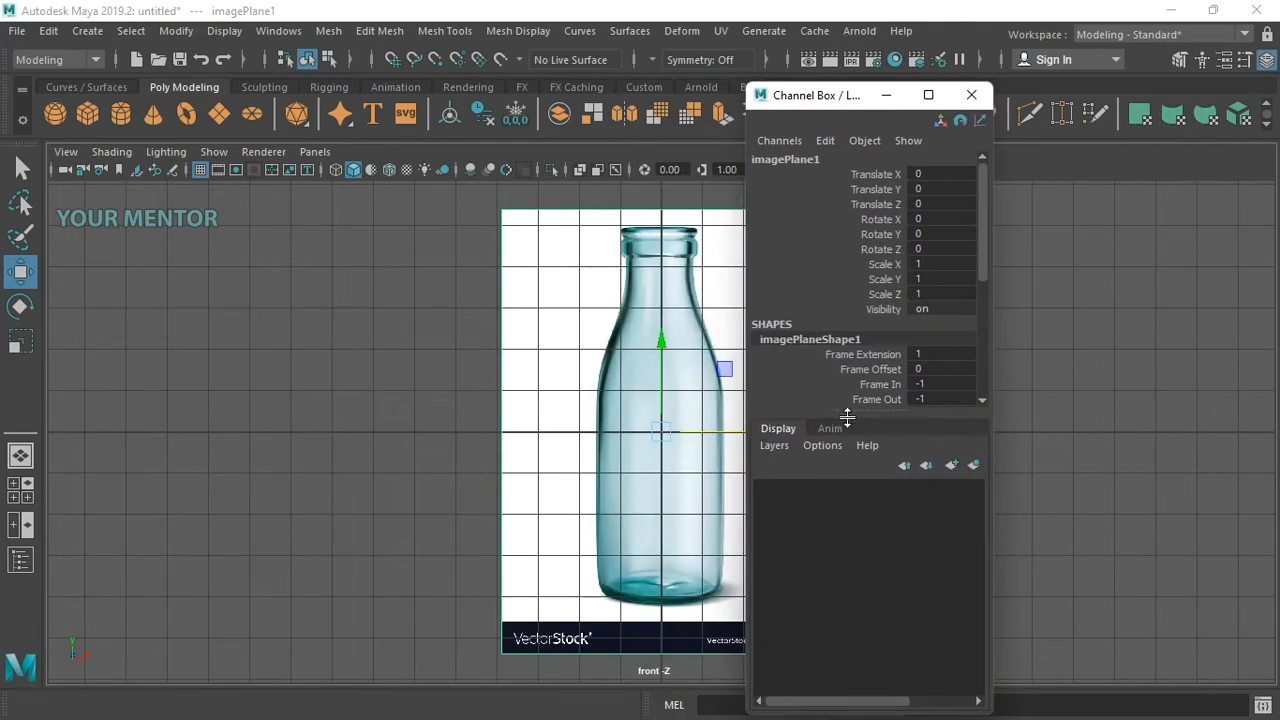
click(975, 466)
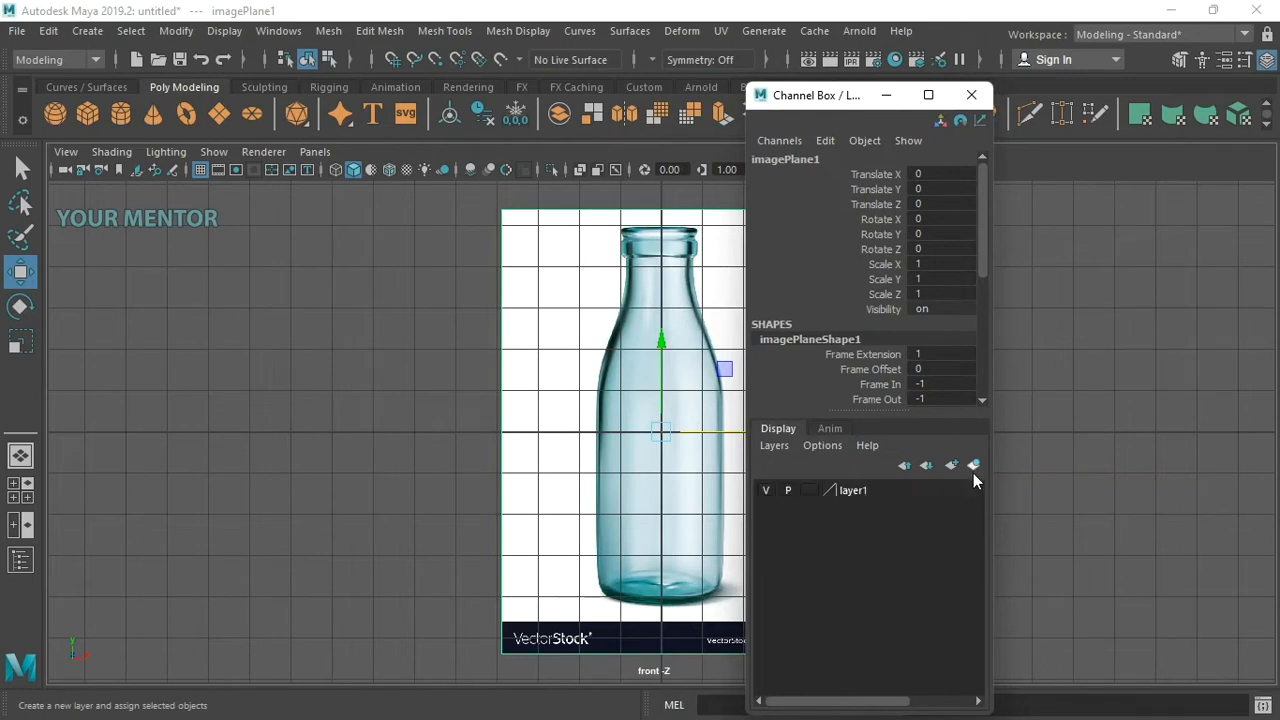
double_click(859, 489)
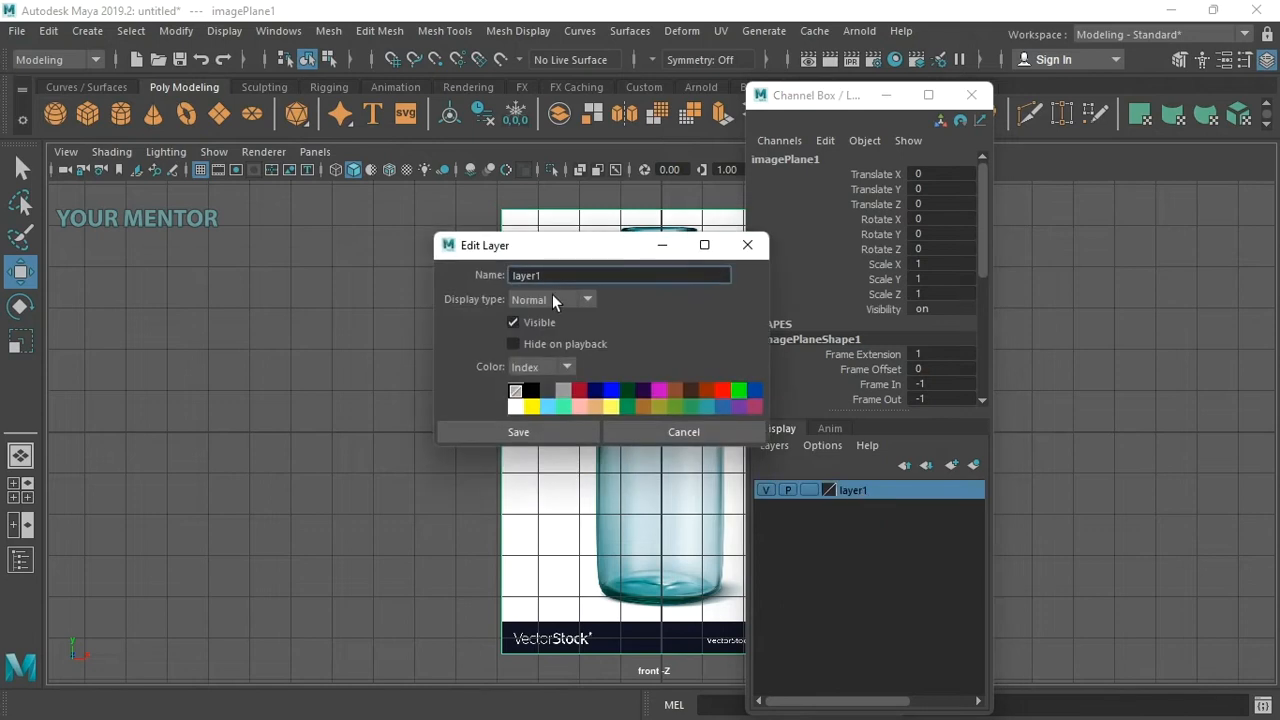
drag(557, 274, 389, 271)
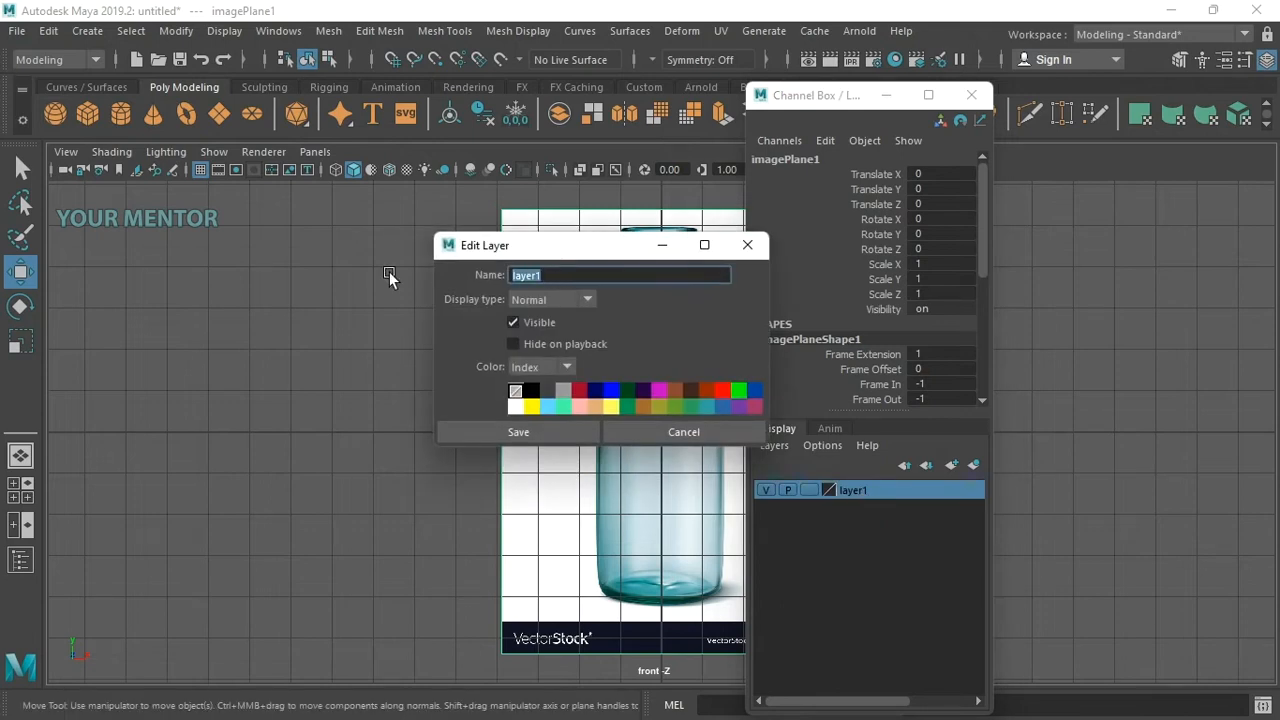
text(Ref)
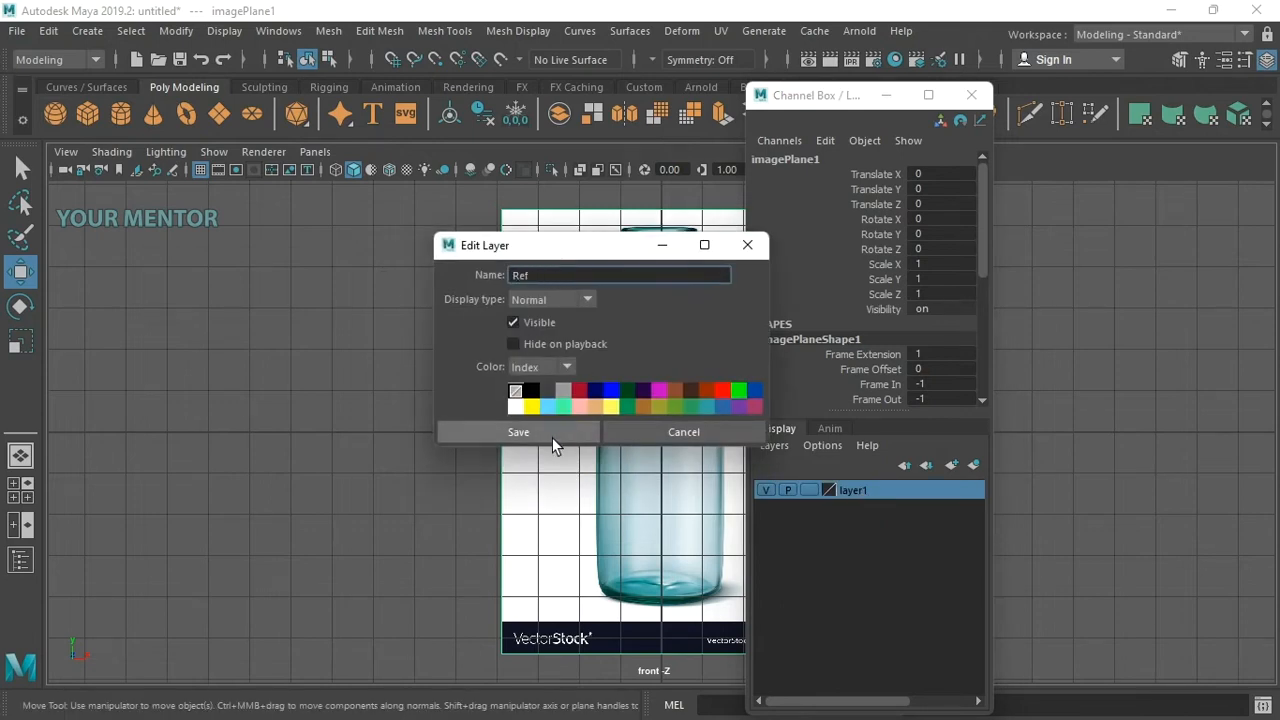
click(552, 436)
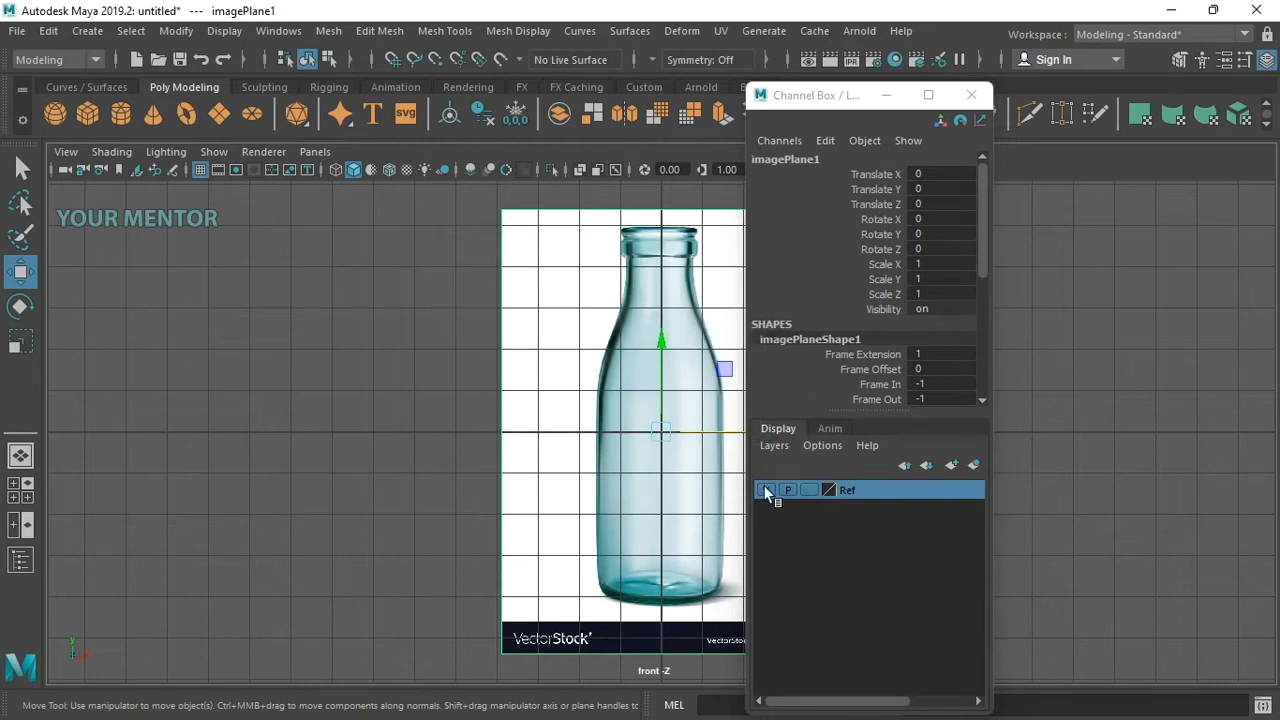
Add the image plane to the Ref layer and set the layer to reference mode so the plane is unselectable
right_click(862, 487)
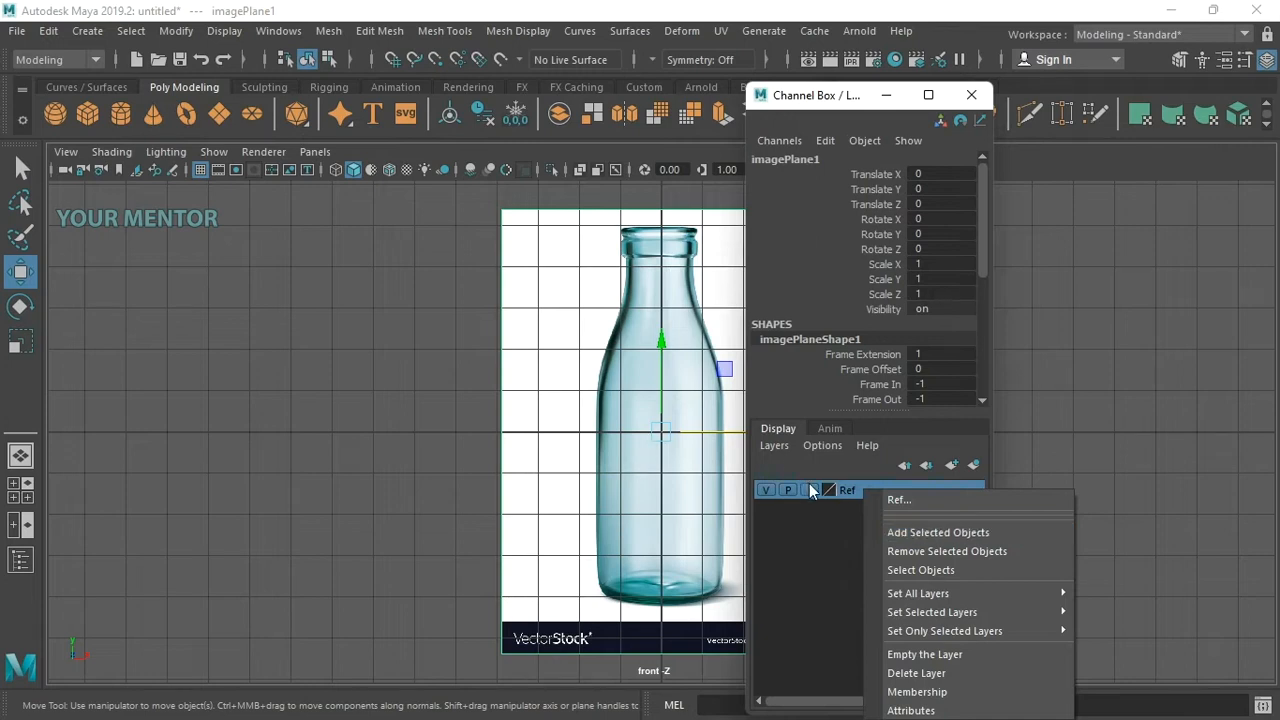
click(939, 532)
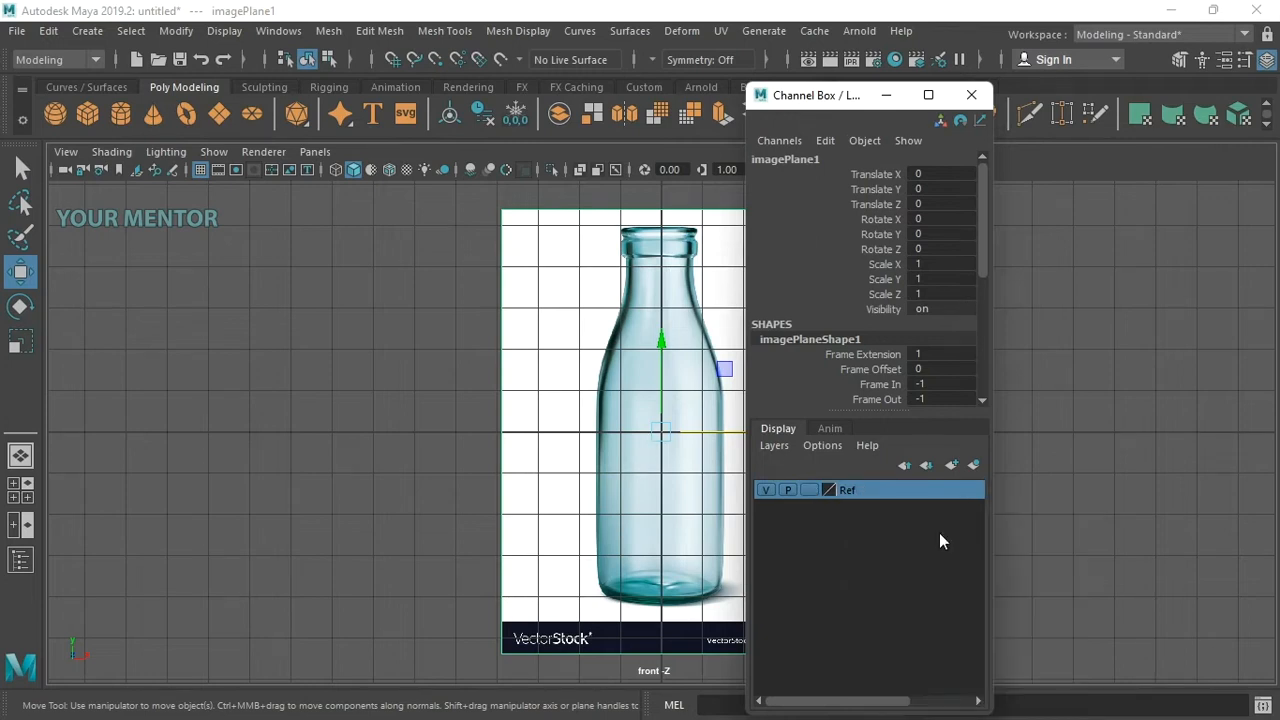
click(809, 490)
click(809, 490)
drag(848, 116, 1025, 124)
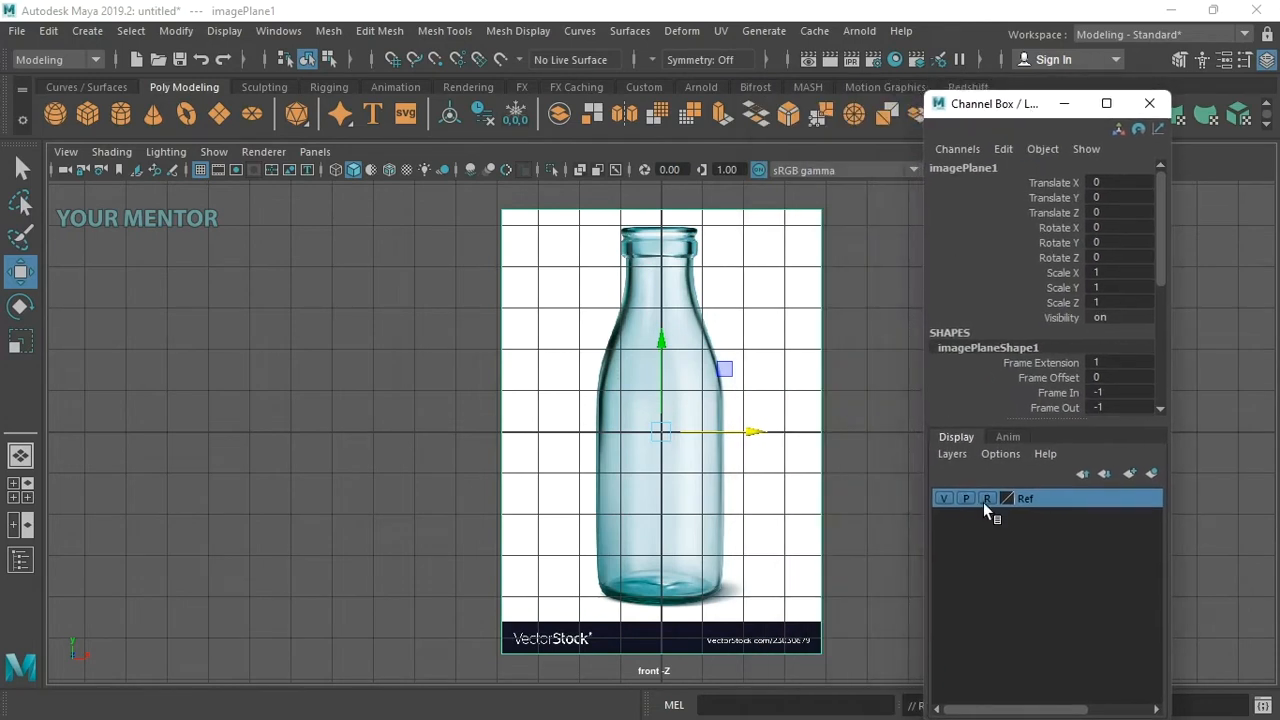
click(869, 459)
drag(397, 311, 364, 384)
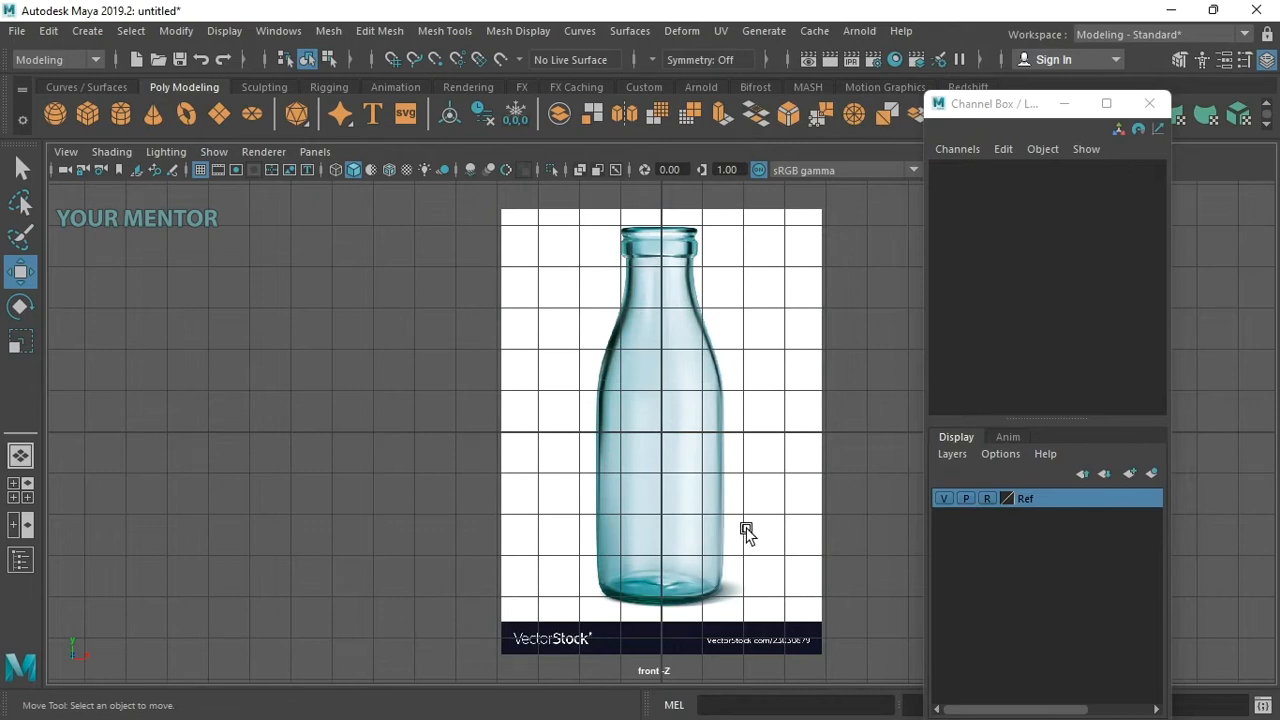
Test the Ref layer's lock by turning reference mode off, selecting the image plane, and turning reference mode back on
click(1003, 528)
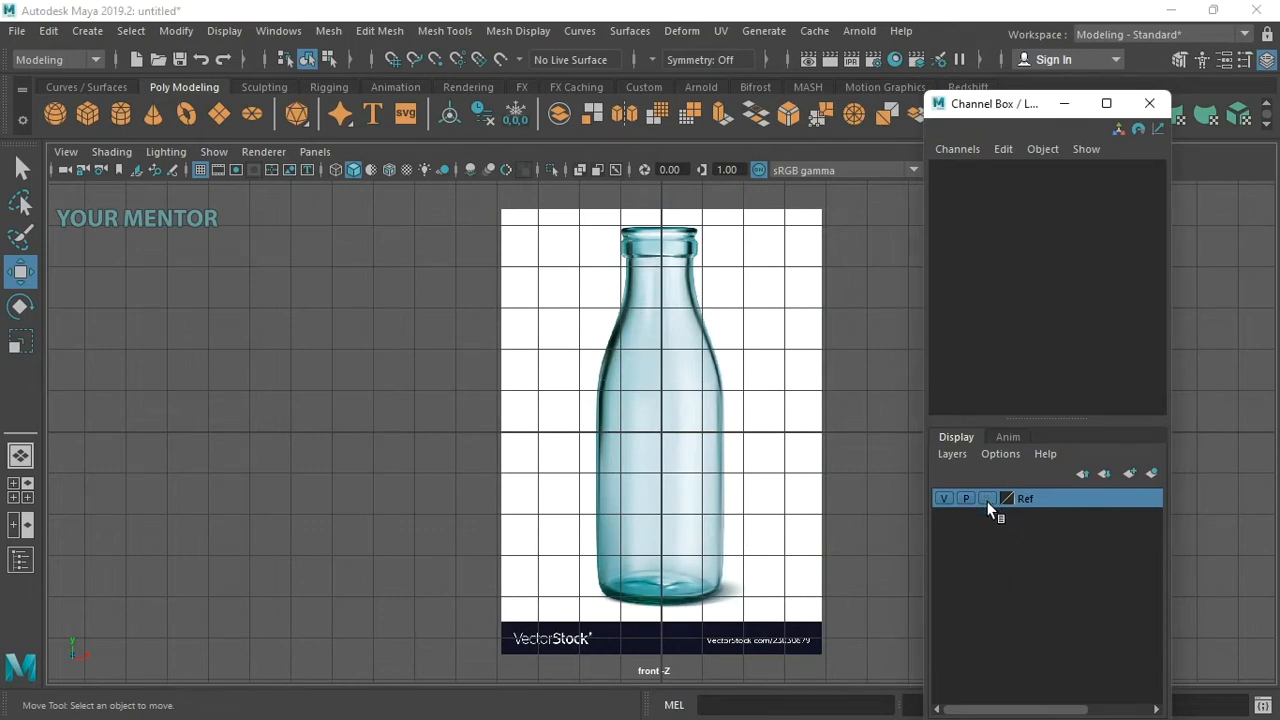
click(988, 498)
click(753, 455)
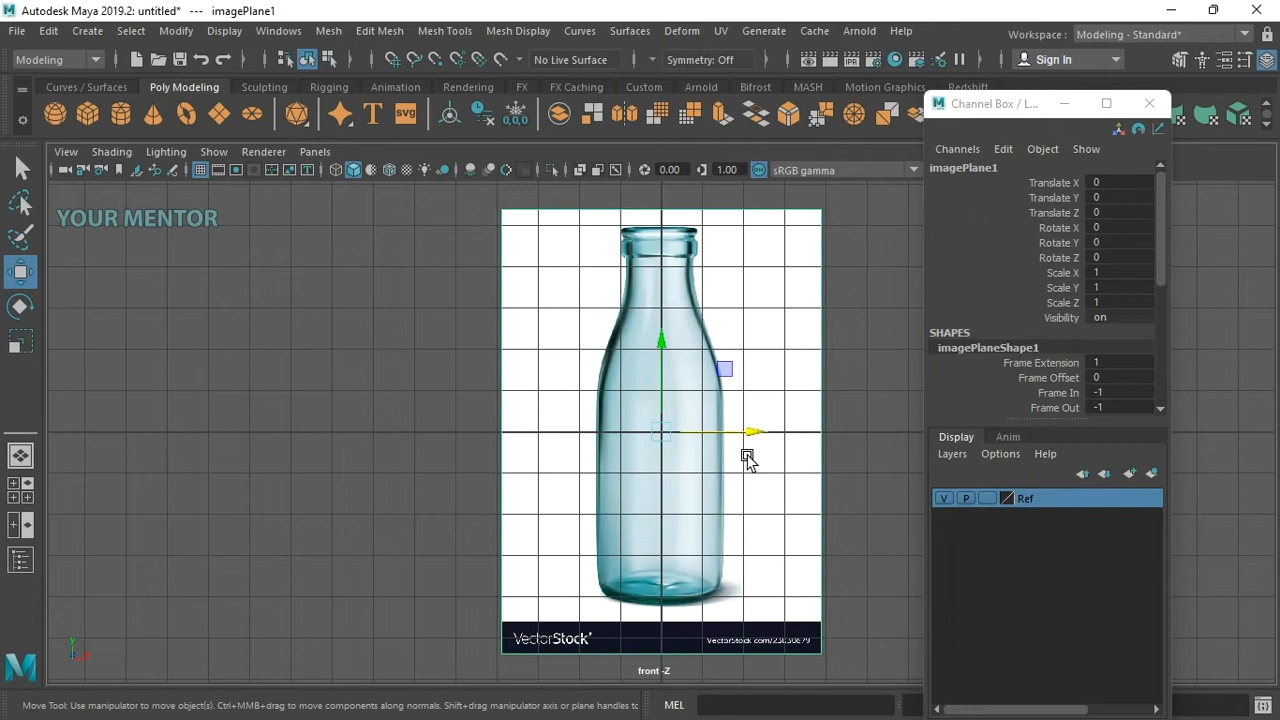
click(978, 512)
click(987, 498)
drag(855, 488, 772, 480)
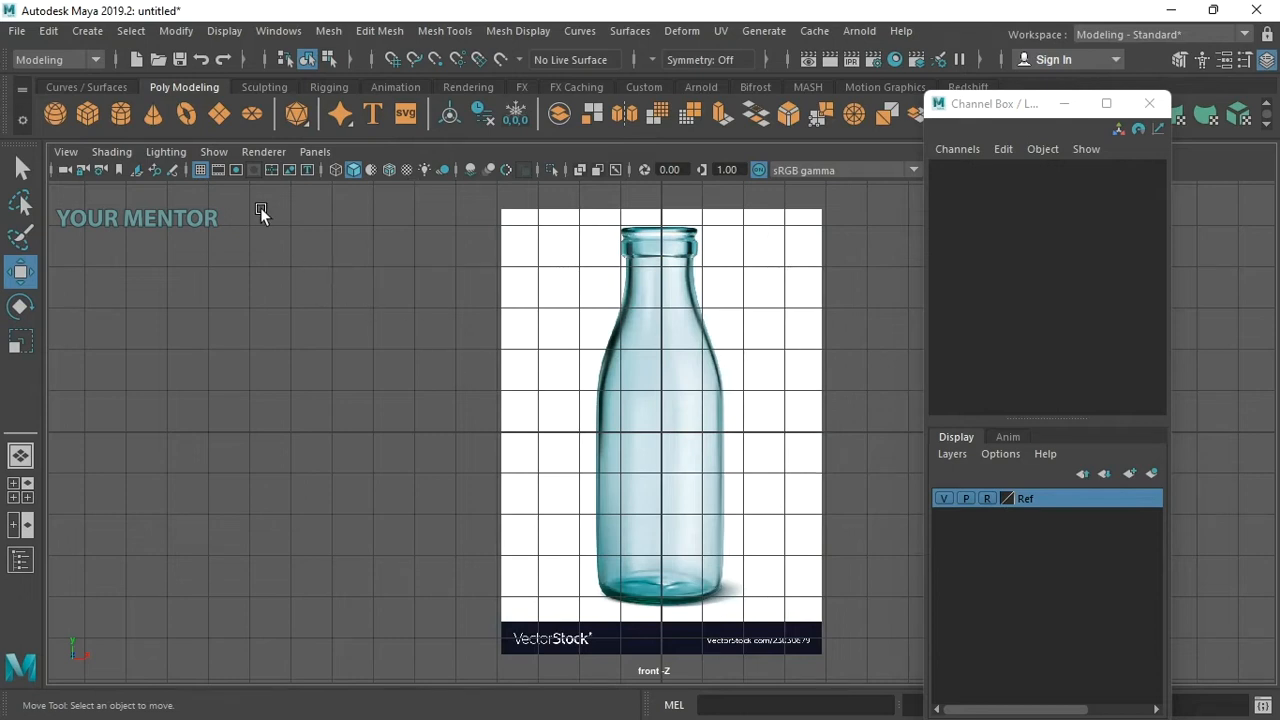
Hide the viewport grid and create a polygon cylinder over the bottle image
click(201, 170)
alt+middle_drag(577, 314, 593, 321)
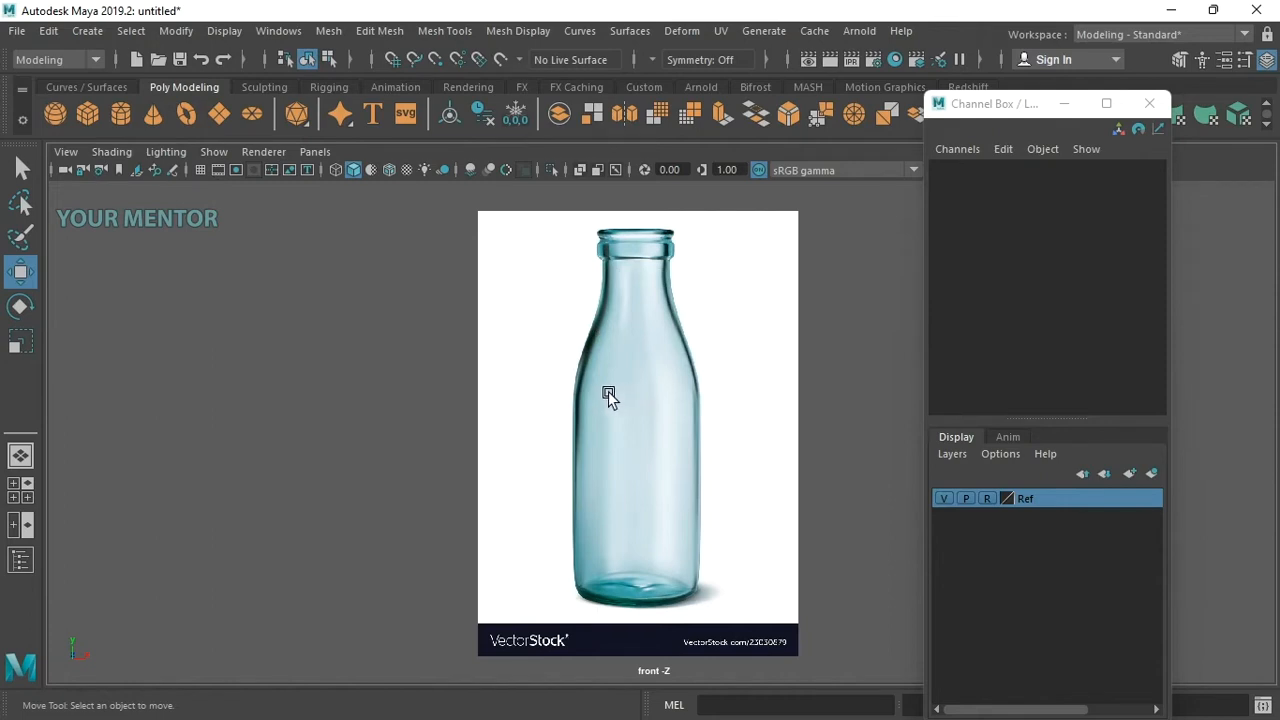
click(120, 113)
scroll(654, 409, down, 1)
scroll(658, 420, up, 5)
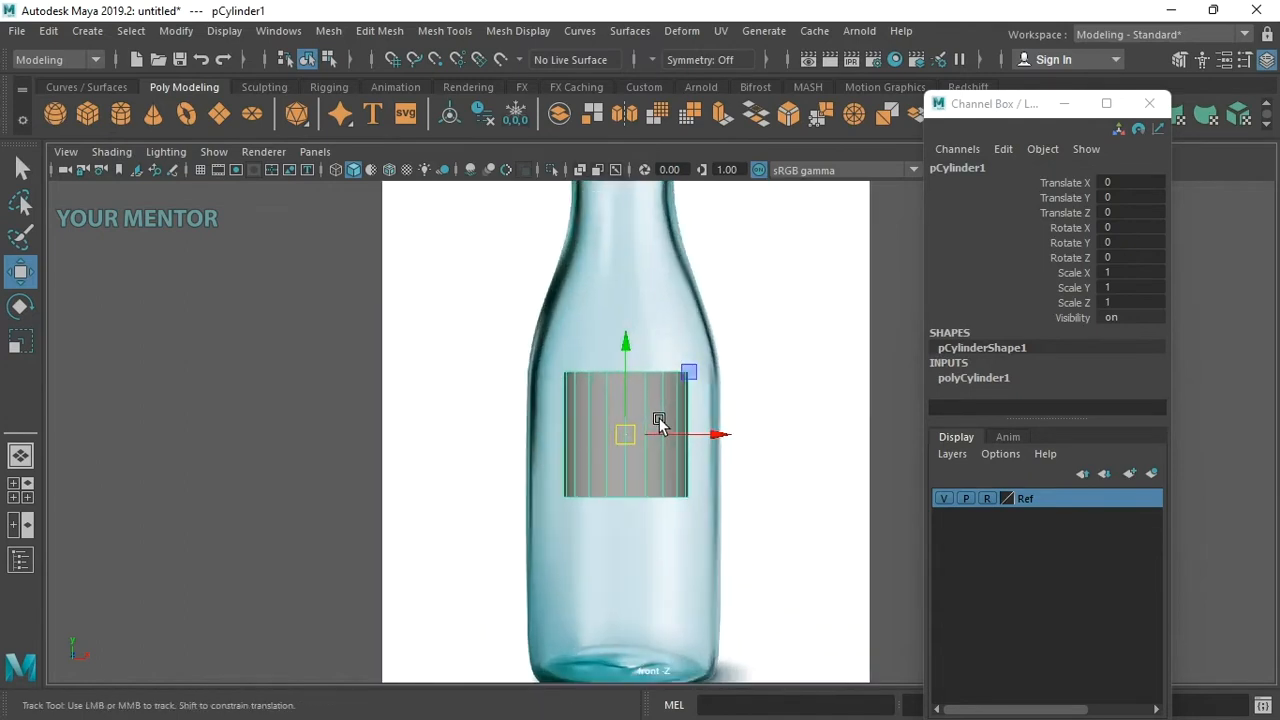
Set the cylinder's Subdivisions Axis to 8 and reselect the cylinder
click(1044, 376)
drag(1165, 309, 1164, 350)
click(1109, 338)
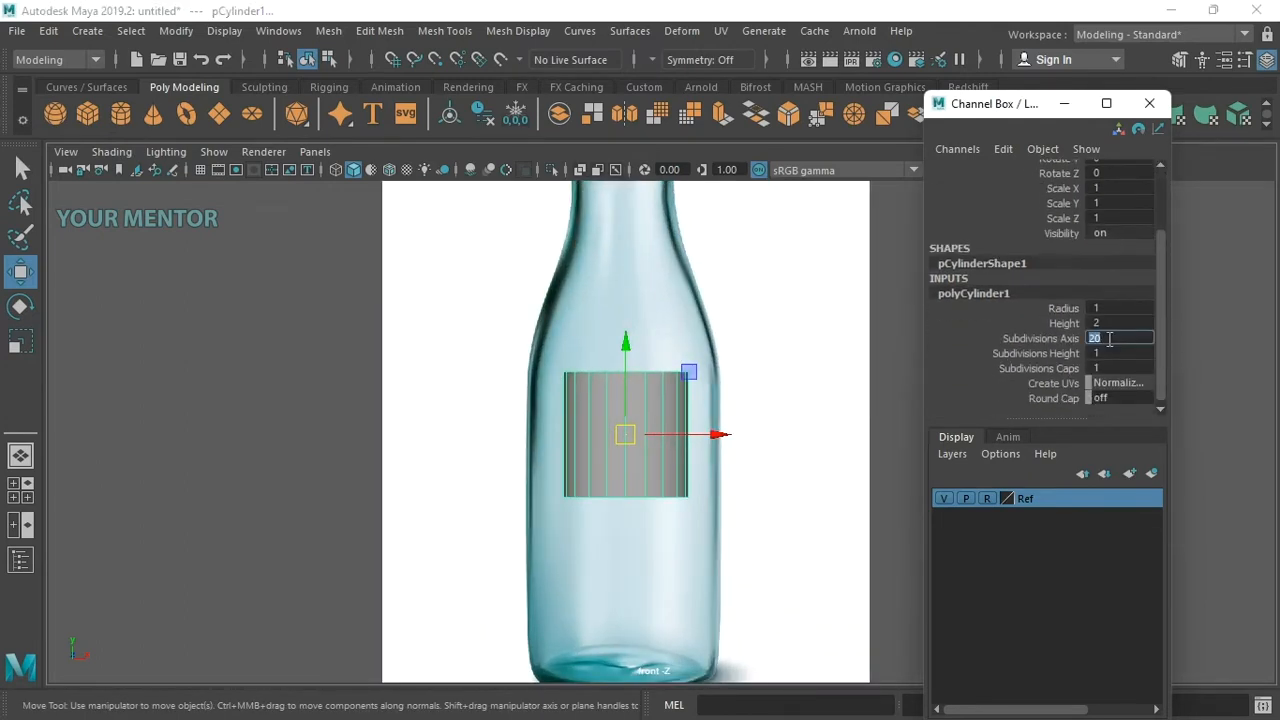
text(8)
key(Return)
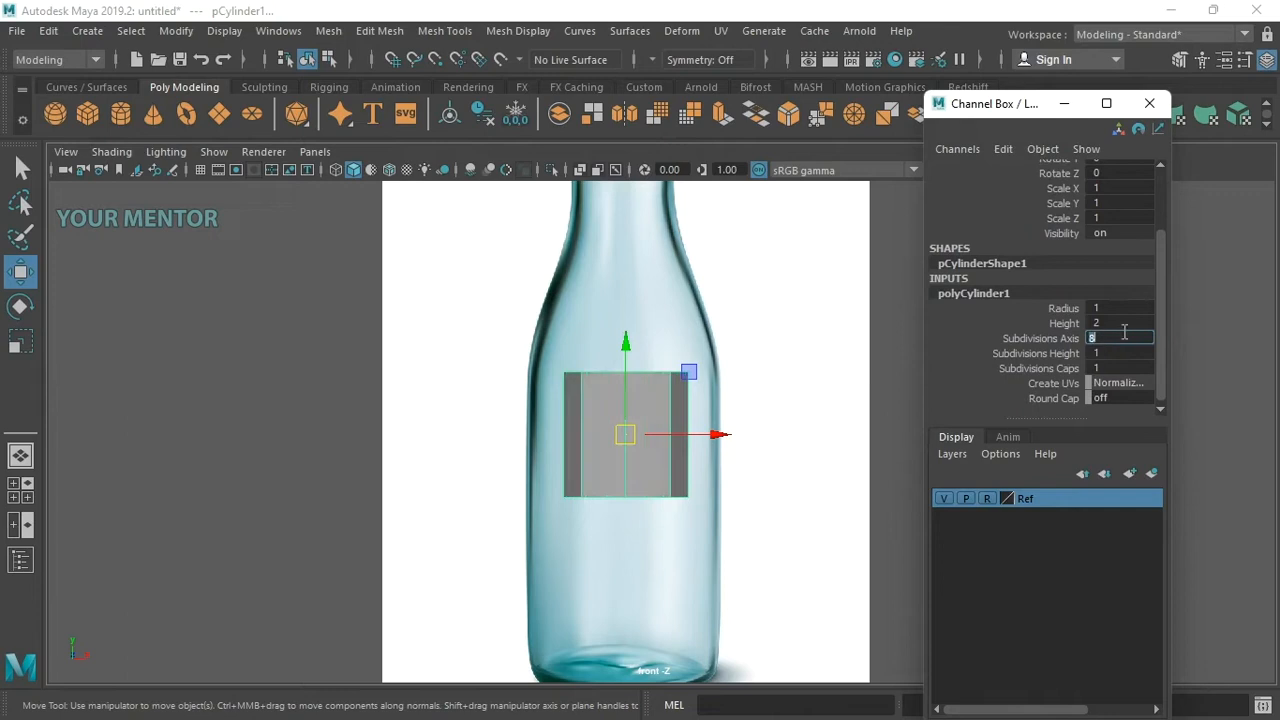
click(803, 414)
click(637, 453)
Display the cylinder in wireframe so the bottle reference shows through it
scroll(668, 436, up, 2)
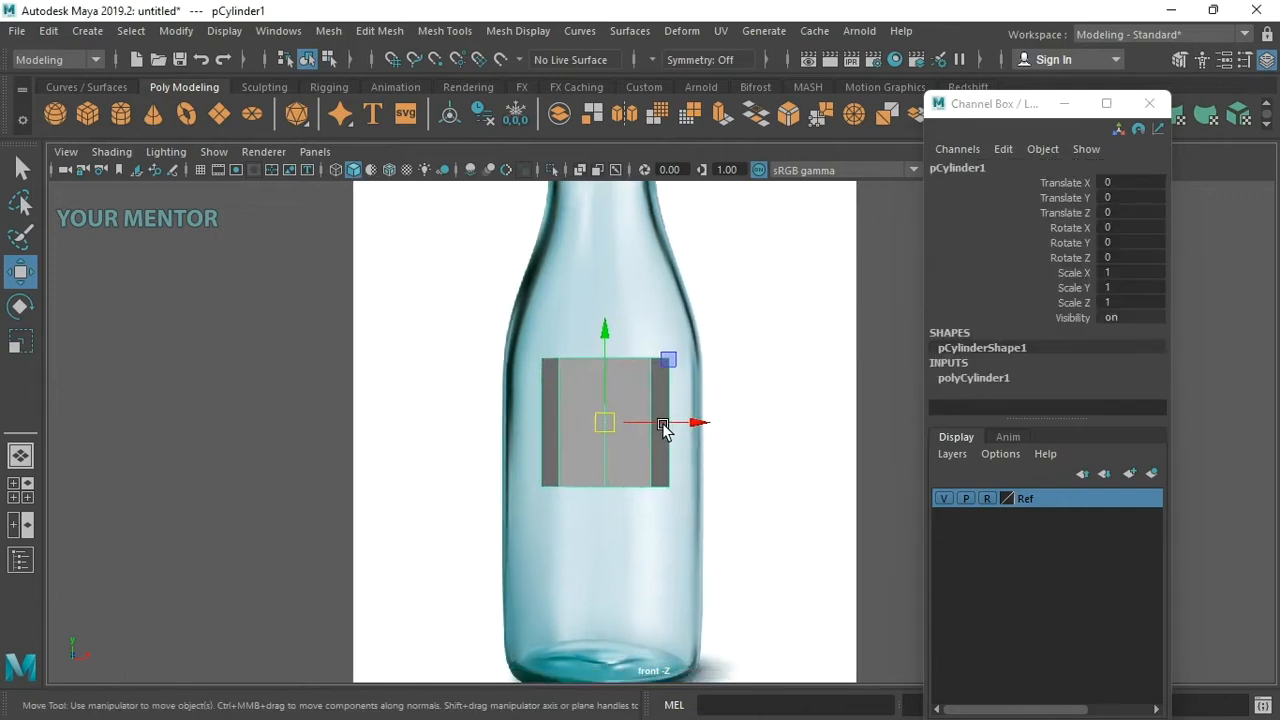
click(335, 170)
scroll(668, 440, up, 2)
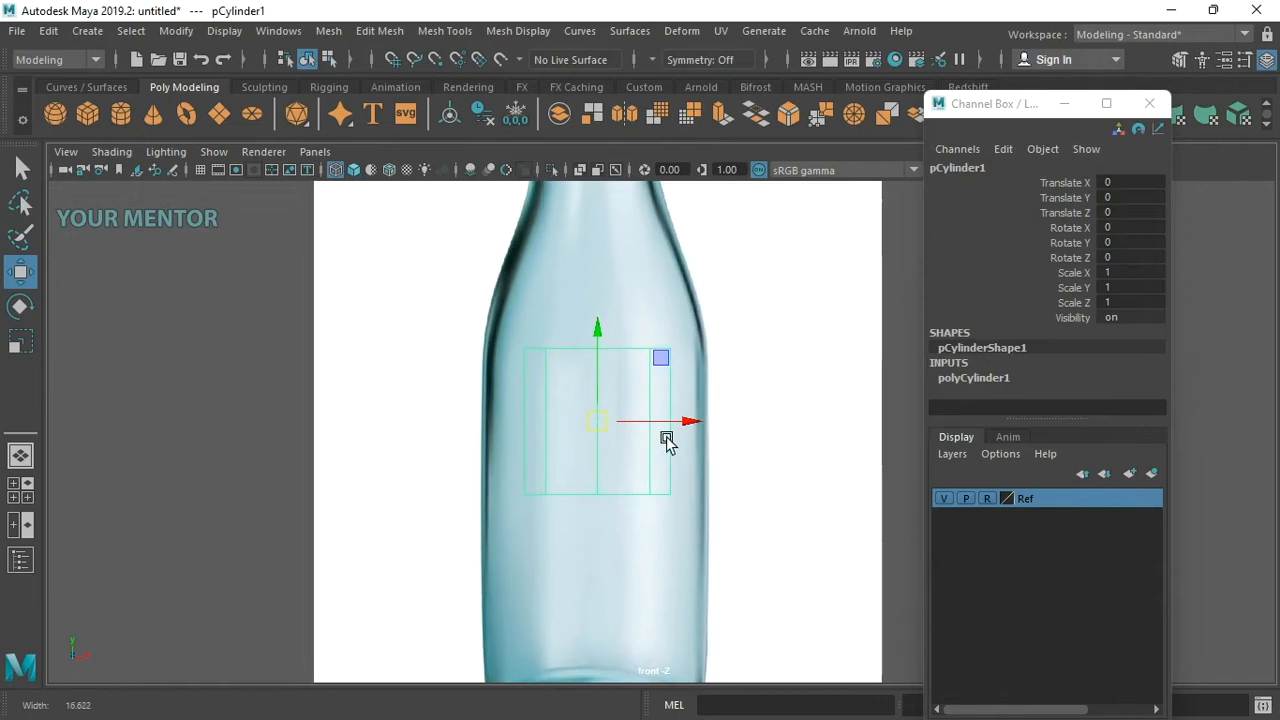
alt+middle_drag(668, 440, 685, 500)
scroll(640, 443, down, 5)
scroll(613, 446, up, 3)
scroll(613, 446, up, 1)
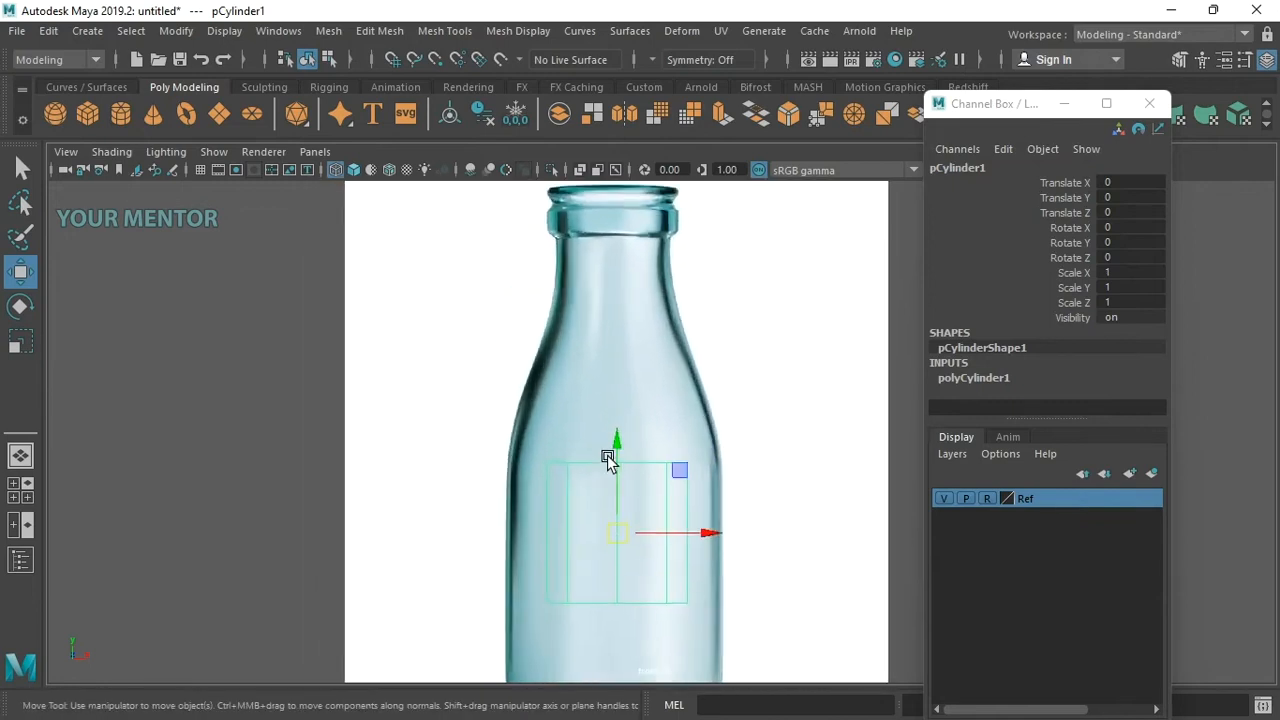
Raise the cylinder's top ring of vertices to the rim of the bottle's mouth
key(F9)
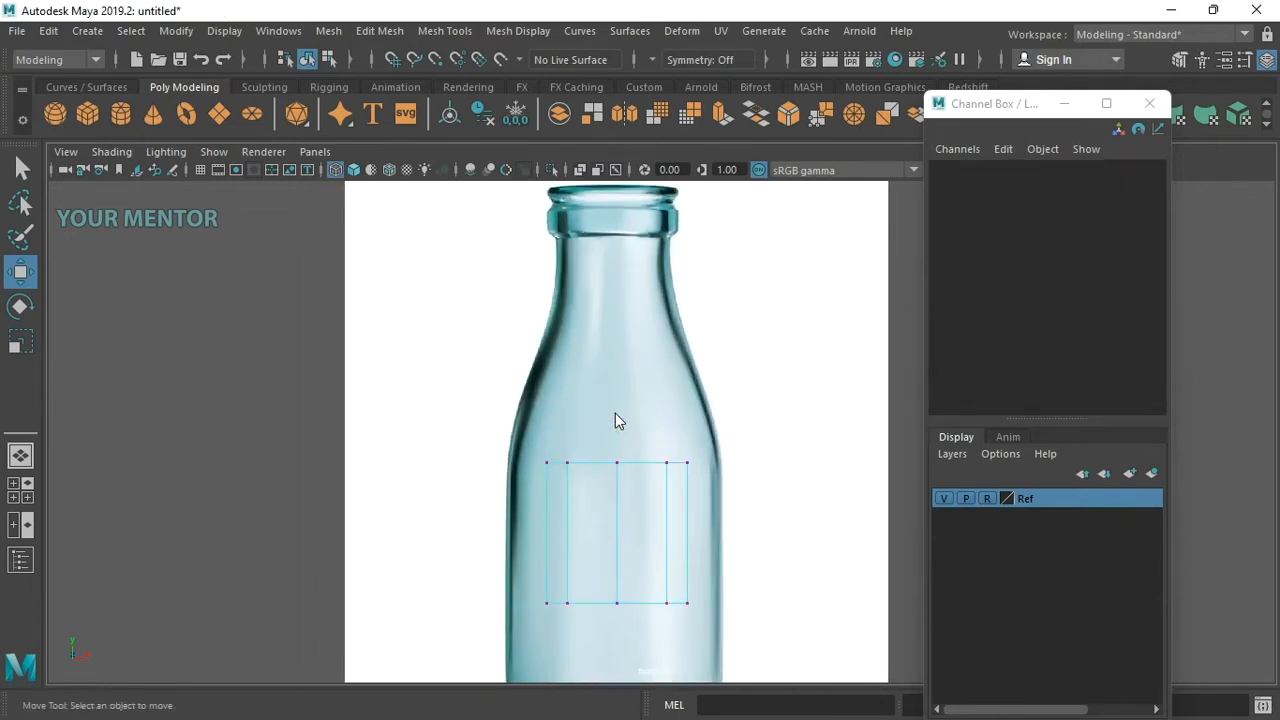
drag(455, 411, 847, 503)
alt+middle_drag(694, 497, 660, 503)
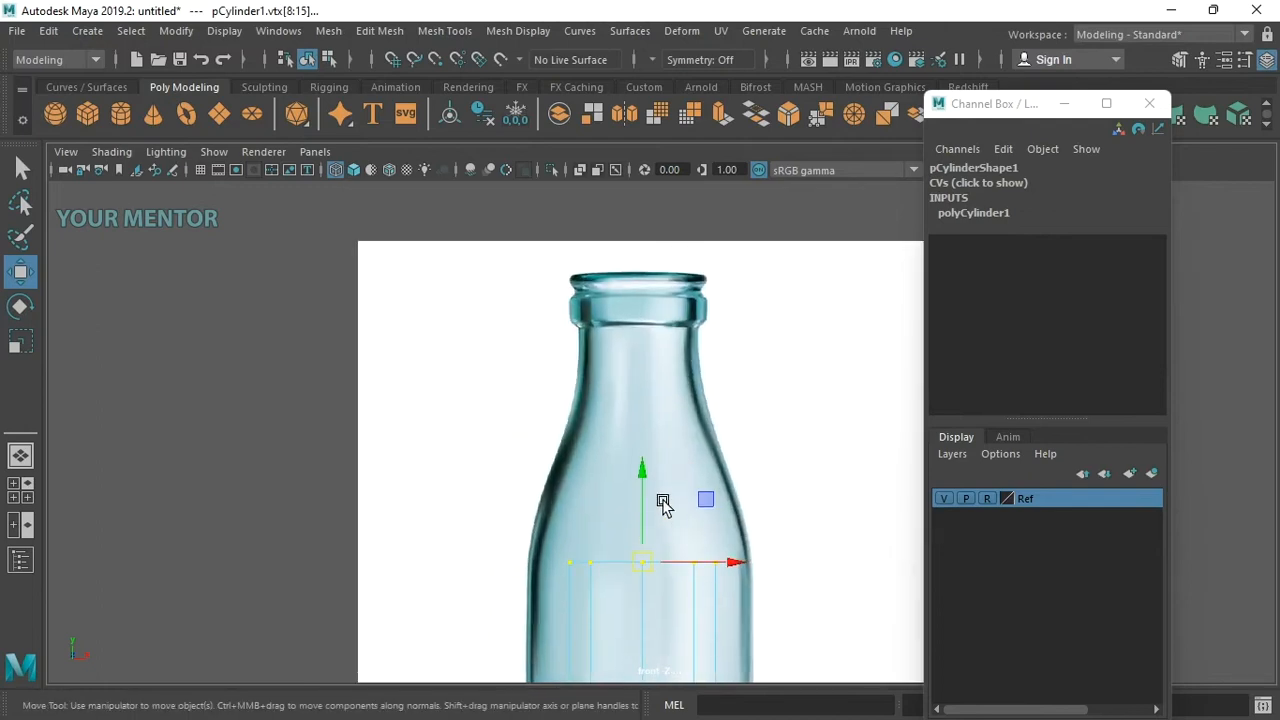
drag(646, 486, 606, 202)
Lower the cylinder's bottom ring of vertices to the base of the bottle
scroll(647, 580, down, 1)
alt+middle_drag(648, 588, 613, 400)
scroll(572, 455, down, 2)
scroll(567, 456, down, 2)
drag(500, 366, 789, 466)
drag(608, 346, 611, 521)
alt+middle_drag(611, 521, 649, 571)
scroll(646, 500, down, 1)
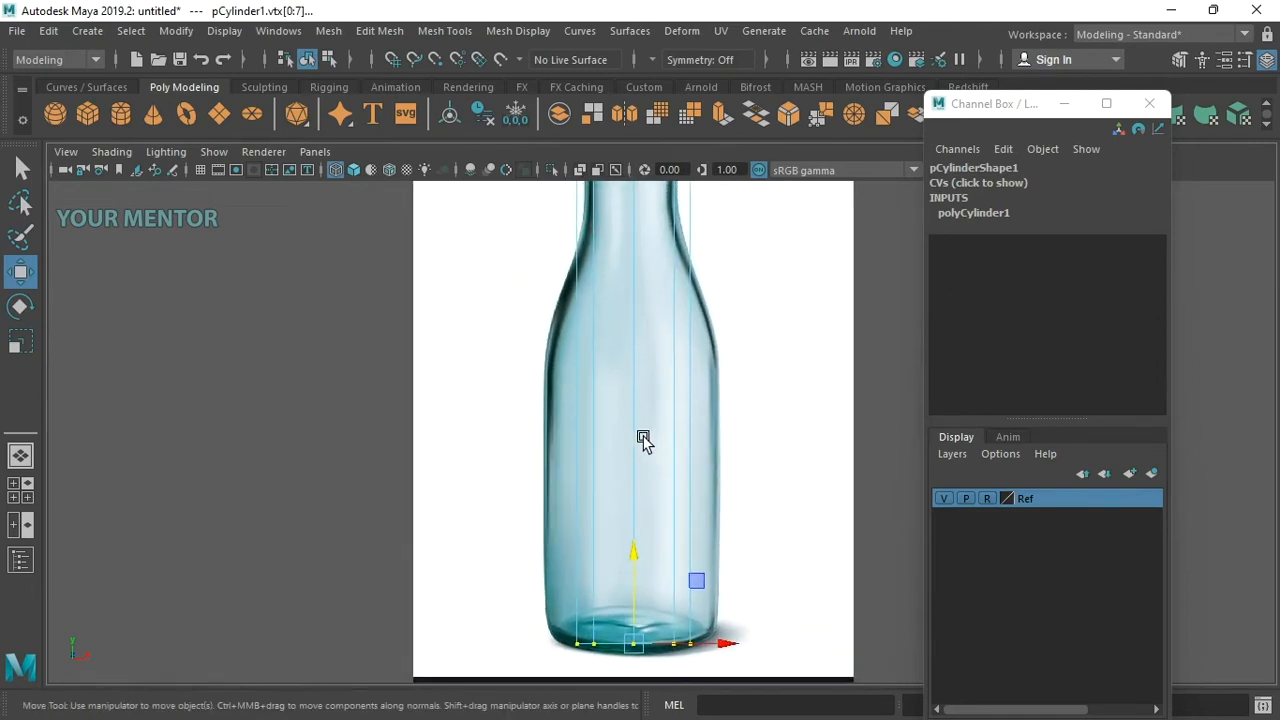
Insert an edge loop around the cylinder where the bottle's neck begins to widen
alt+middle_drag(673, 312, 668, 379)
scroll(668, 379, up, 2)
right_drag(763, 348, 740, 284)
drag(476, 288, 826, 314)
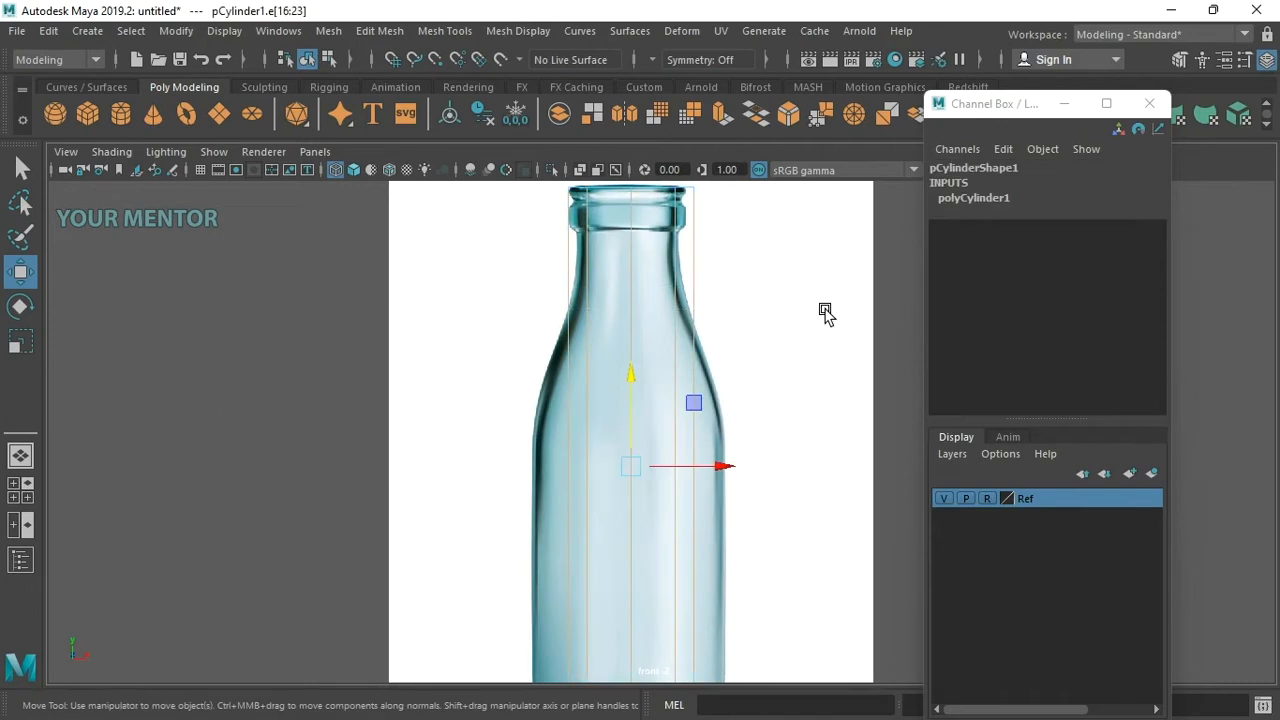
shift+right_drag(628, 273, 610, 403)
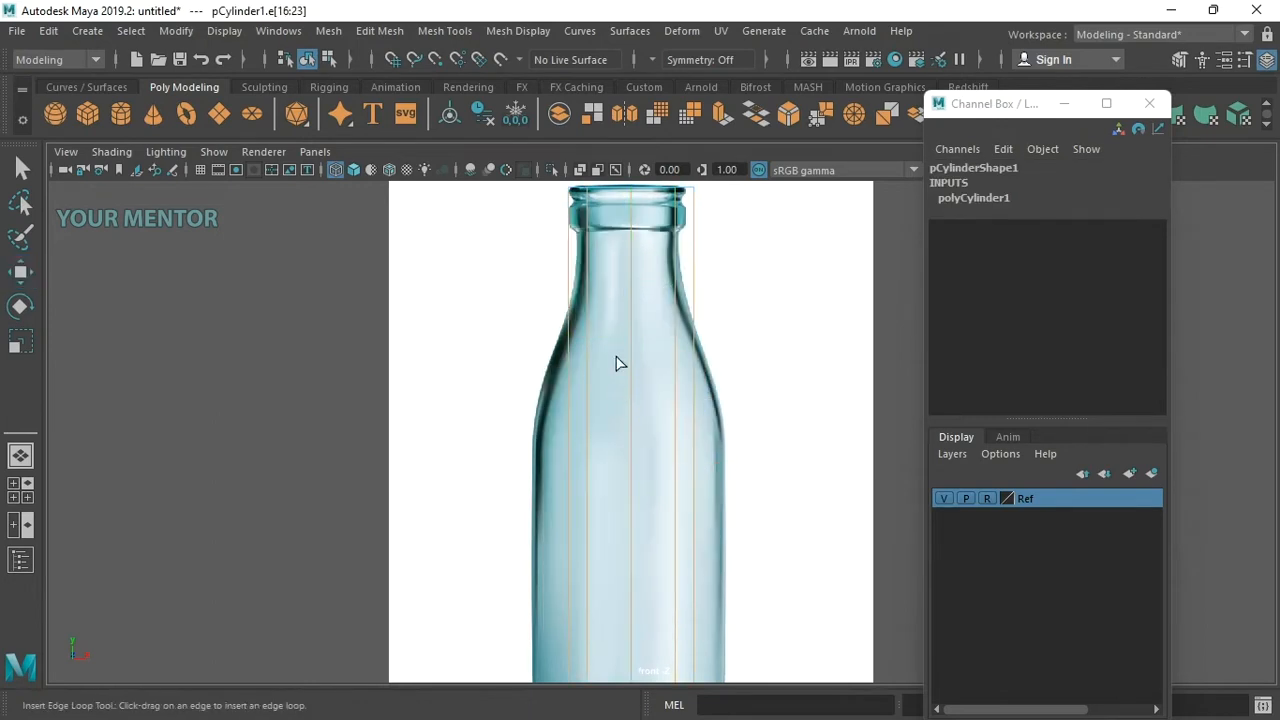
click(628, 289)
alt+middle_drag(640, 411, 634, 360)
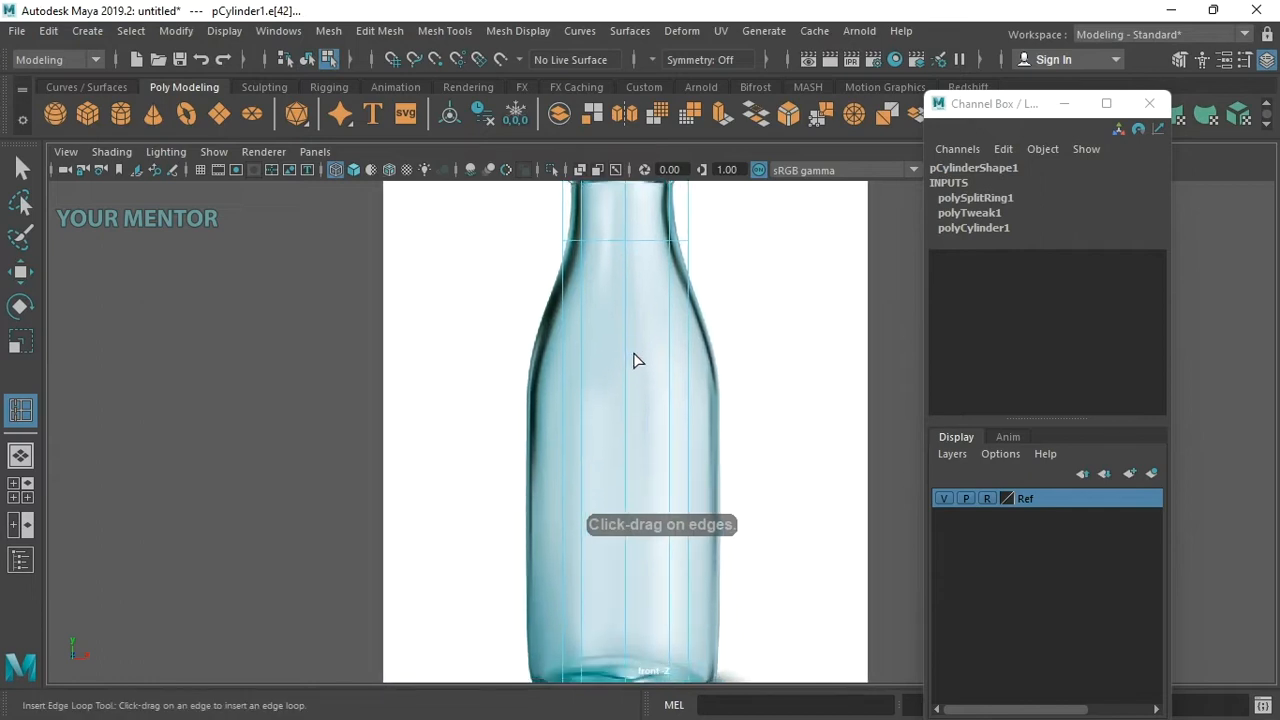
Insert an edge loop around the cylinder at the height of the bottle's shoulder
scroll(636, 361, up, 1)
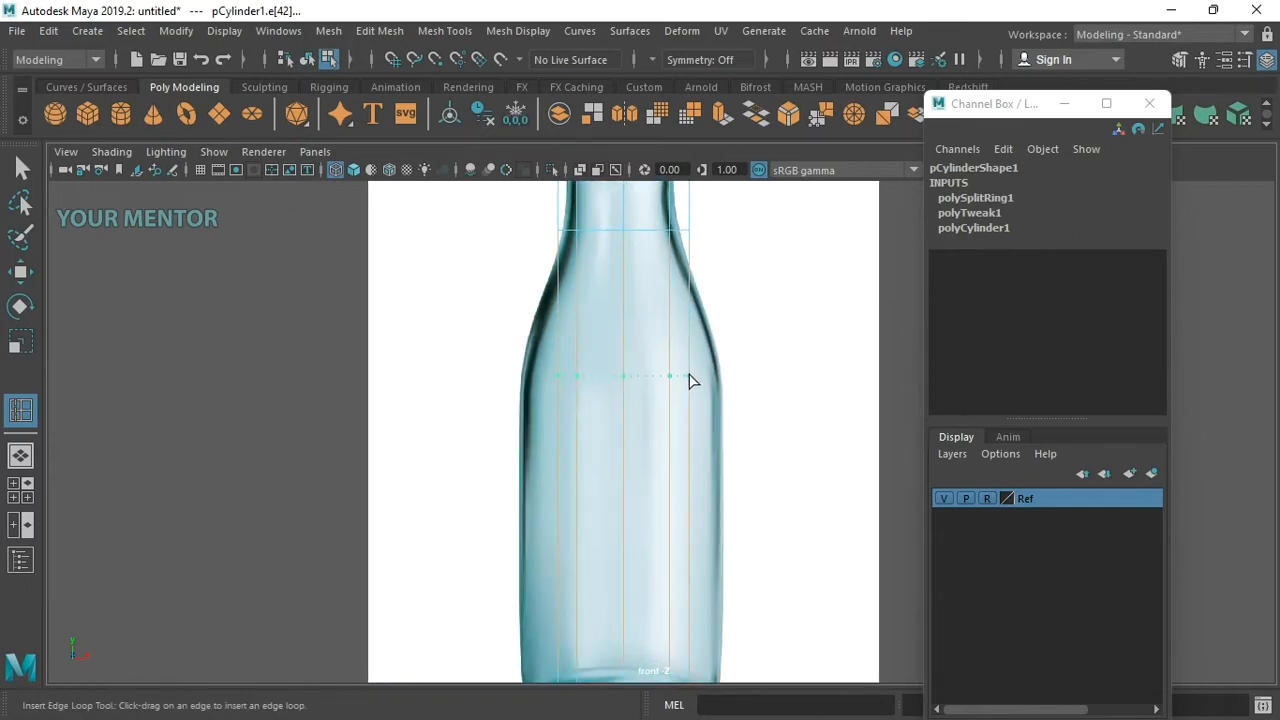
click(688, 372)
key(w)
Scale the cylinder's bottom ring of vertices outward to the width of the bottle's base
alt+middle_drag(697, 446, 681, 320)
scroll(682, 356, down, 1)
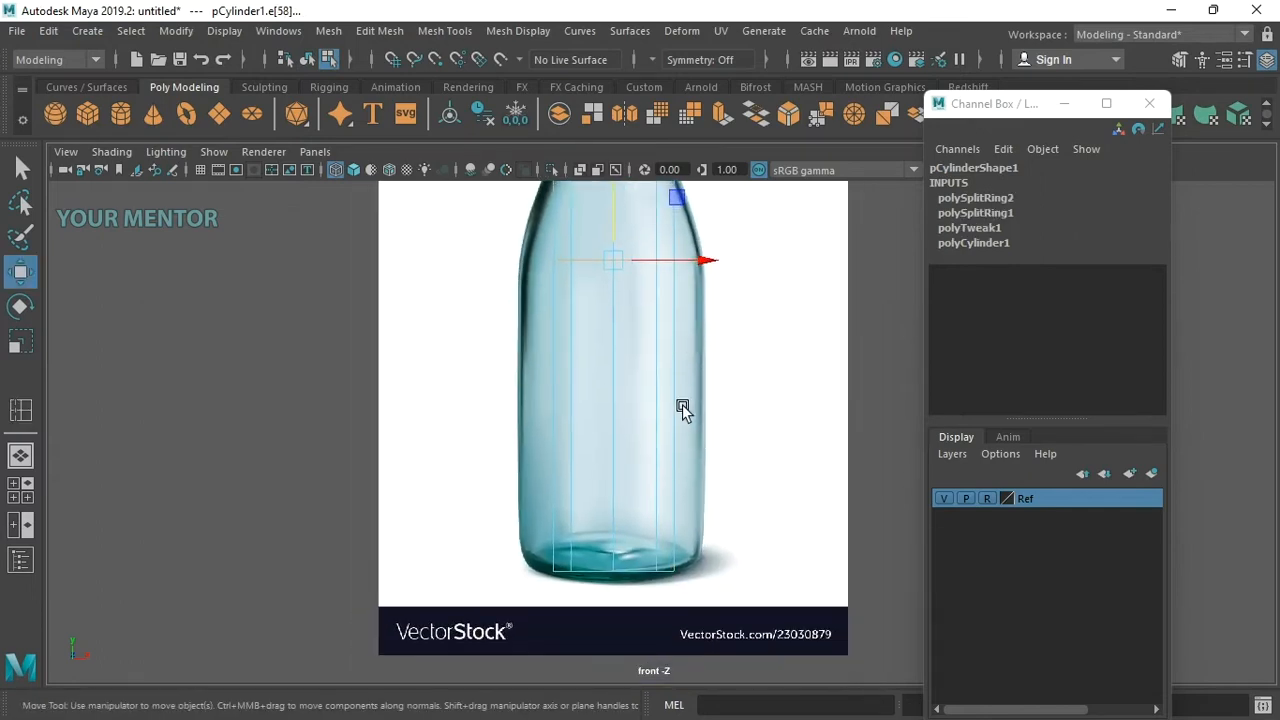
alt+middle_drag(682, 415, 676, 352)
scroll(676, 352, up, 1)
right_drag(773, 363, 687, 176)
drag(419, 398, 703, 578)
key(r)
drag(612, 524, 663, 531)
alt+middle_drag(728, 383, 764, 530)
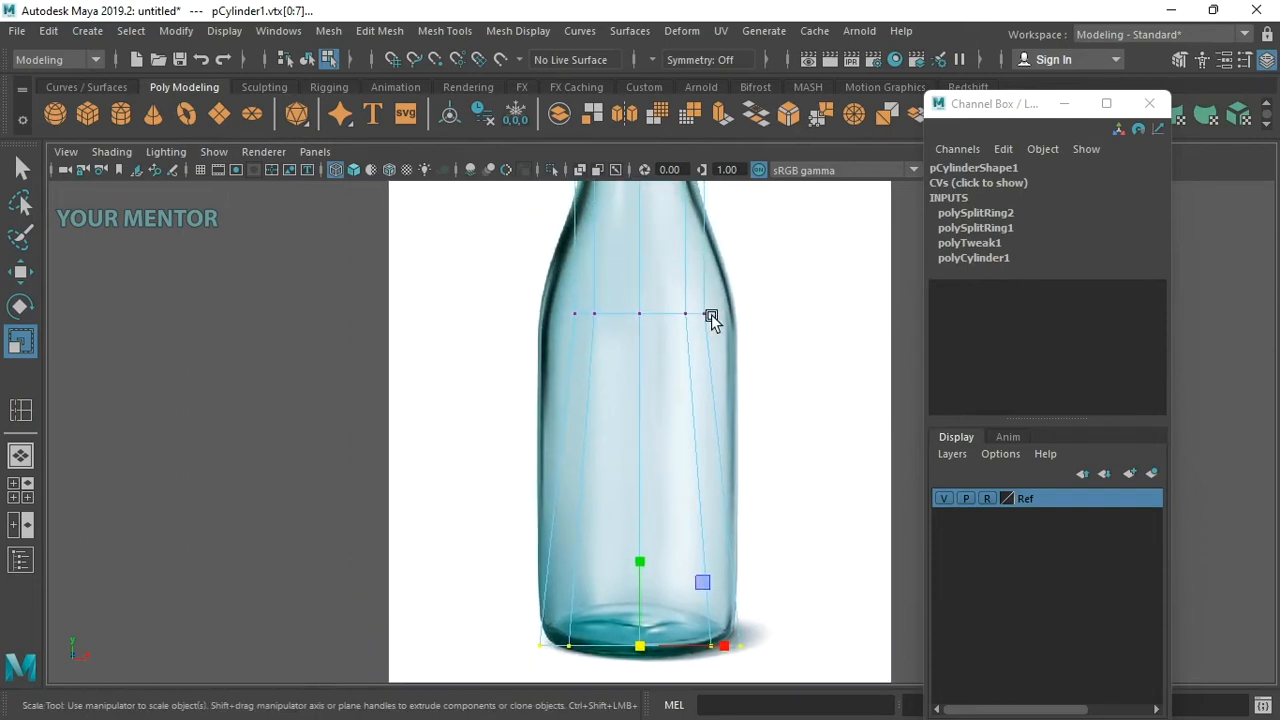
Scale the shoulder ring of vertices outward to match the width of the bottle's body
alt+middle_drag(694, 323, 674, 363)
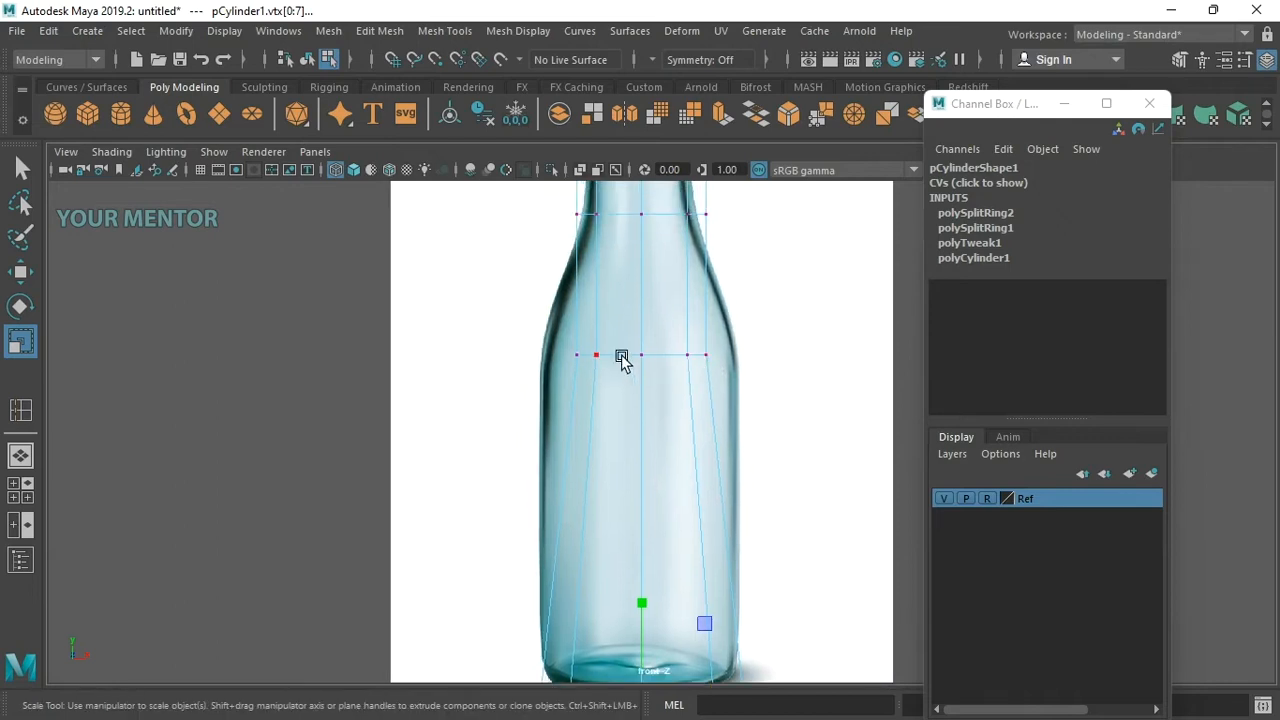
drag(802, 386, 798, 386)
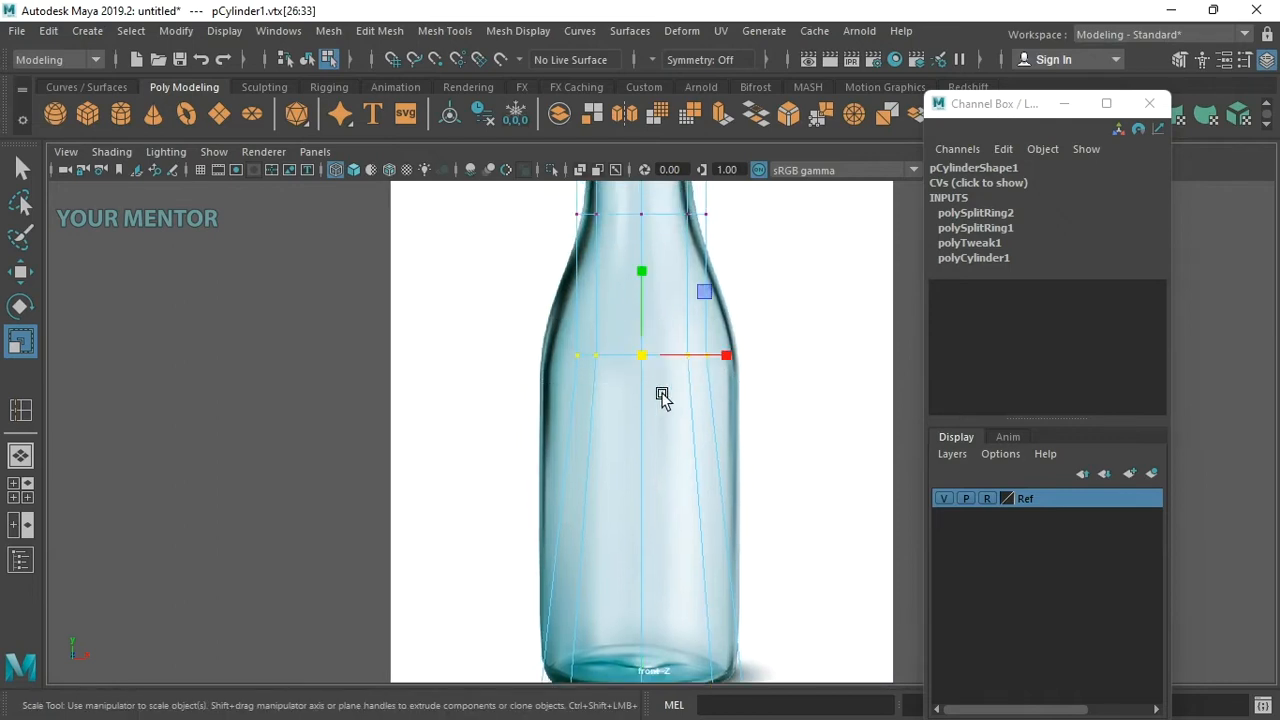
drag(642, 356, 691, 386)
Connect the vertical edges between the rim and the upper neck ring to add an edge loop below the collar
alt+middle_drag(675, 175, 679, 415)
scroll(656, 362, up, 4)
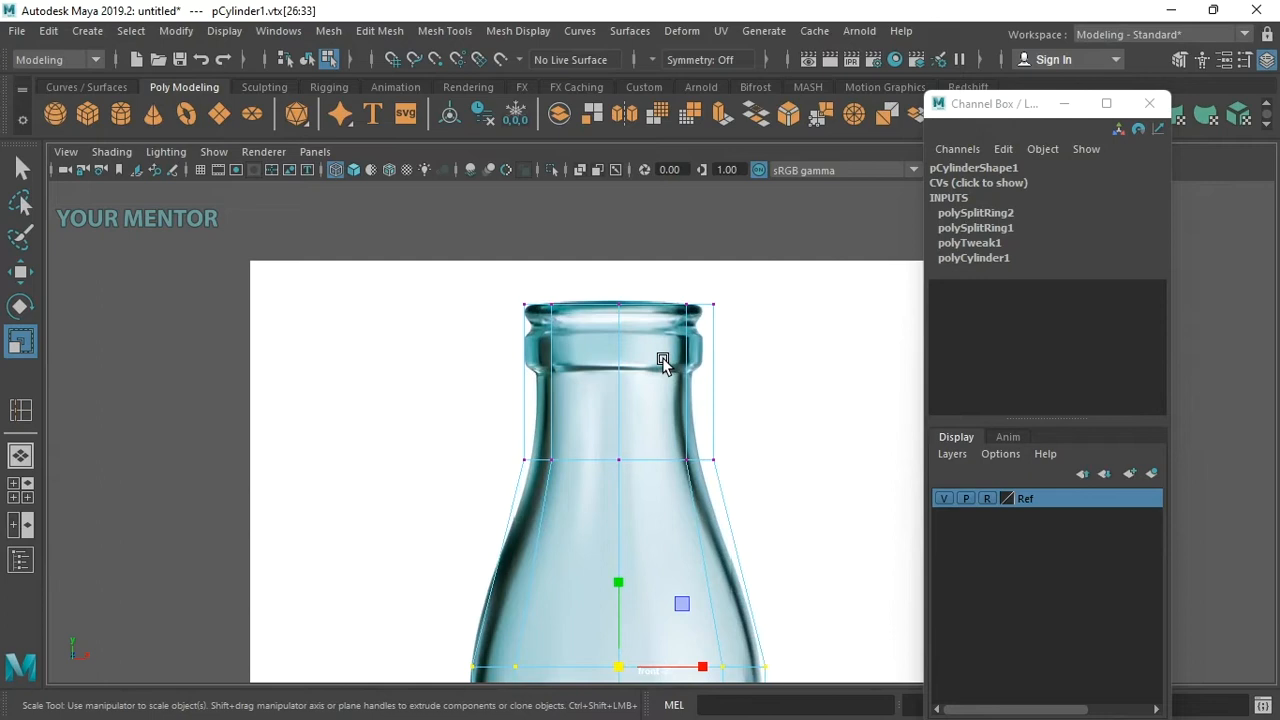
alt+middle_drag(653, 380, 628, 336)
scroll(595, 356, up, 2)
key(F10)
drag(398, 317, 690, 314)
shift+right_drag(731, 289, 731, 534)
scroll(663, 372, up, 2)
Scale the edge loop below the collar inward to about 0.83 to fit the bottle's neck
double_click(628, 278)
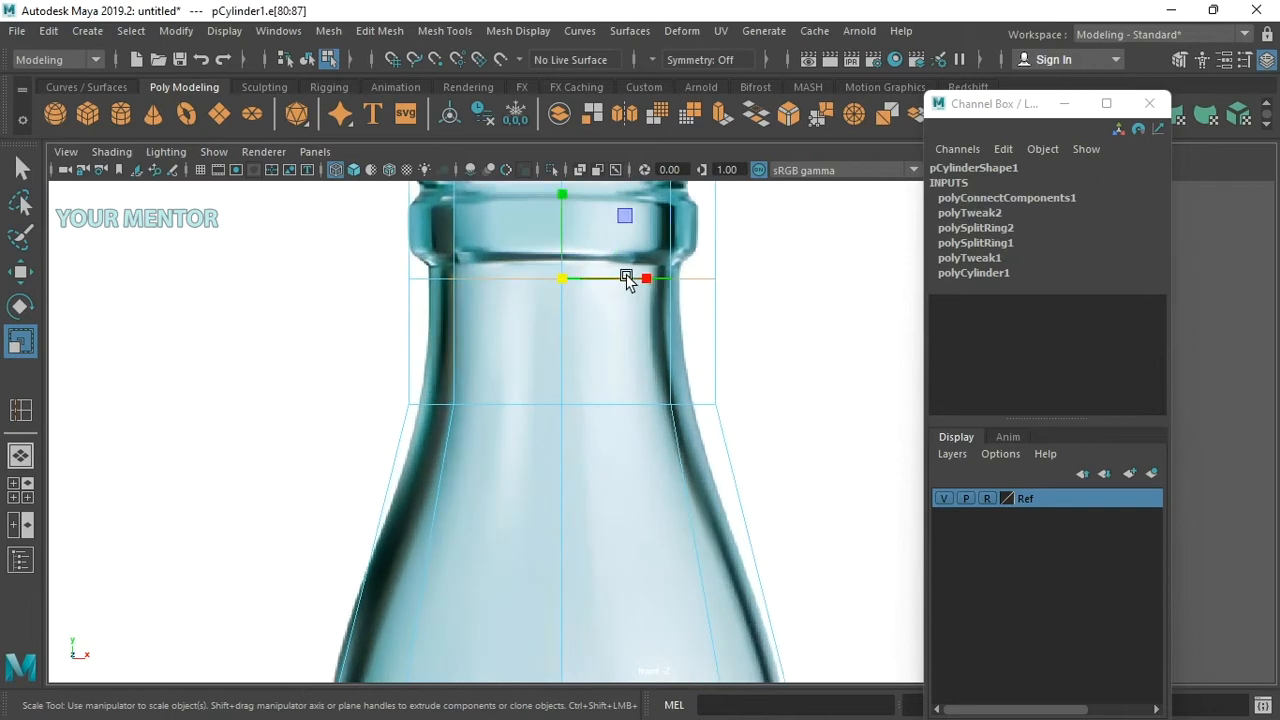
drag(565, 281, 523, 274)
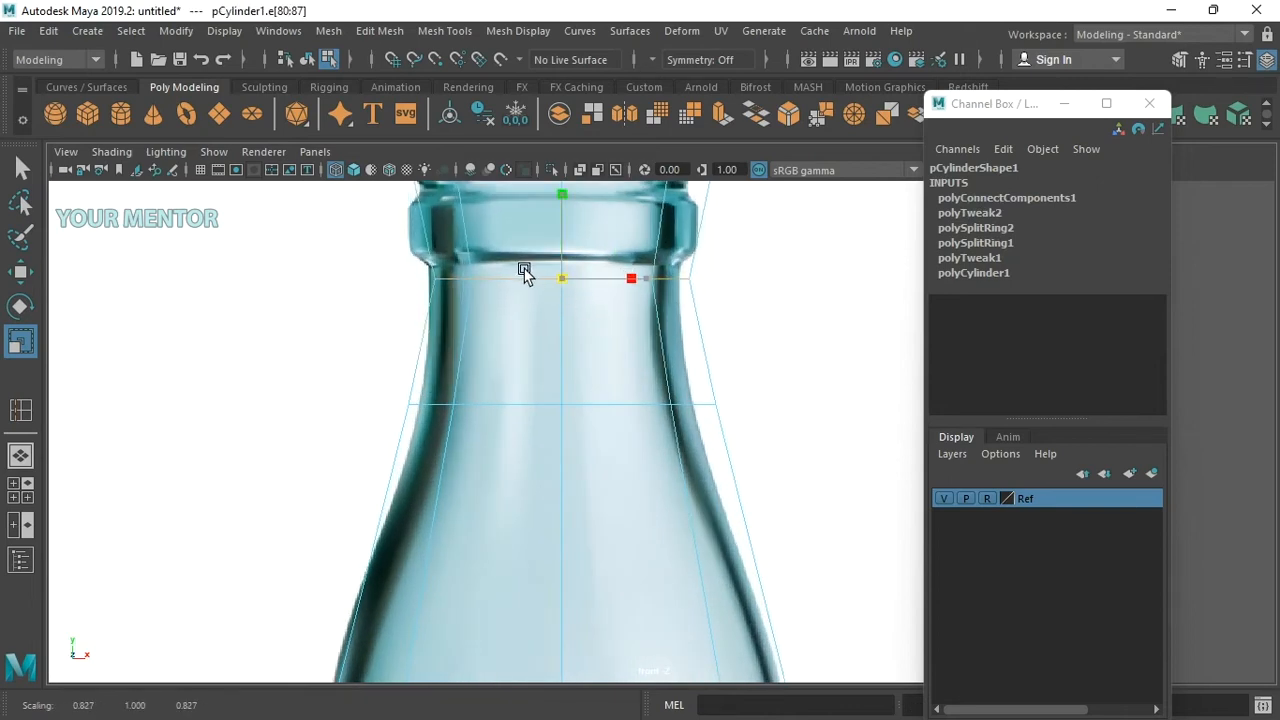
key(w)
Return to object mode and shift the whole cylinder sideways to Translate X -0.038 to centre it on the reference bottle
scroll(628, 275, down, 4)
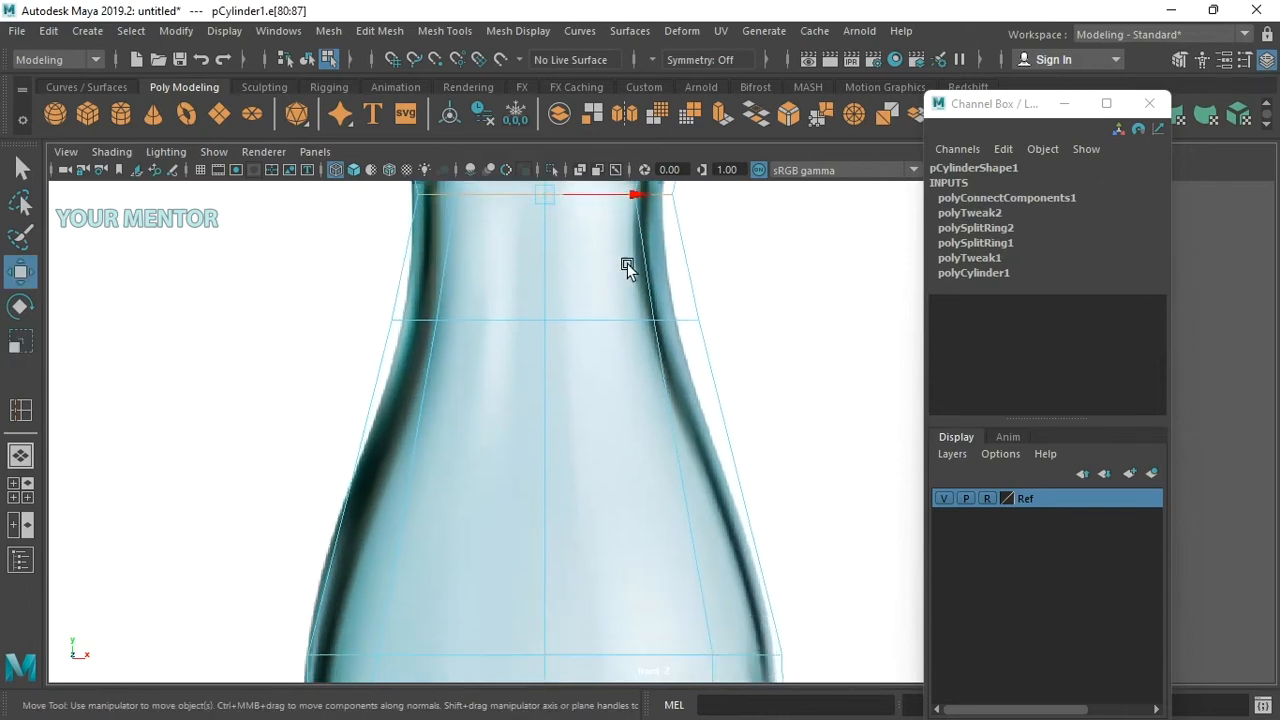
scroll(605, 412, down, 2)
alt+middle_drag(600, 408, 576, 152)
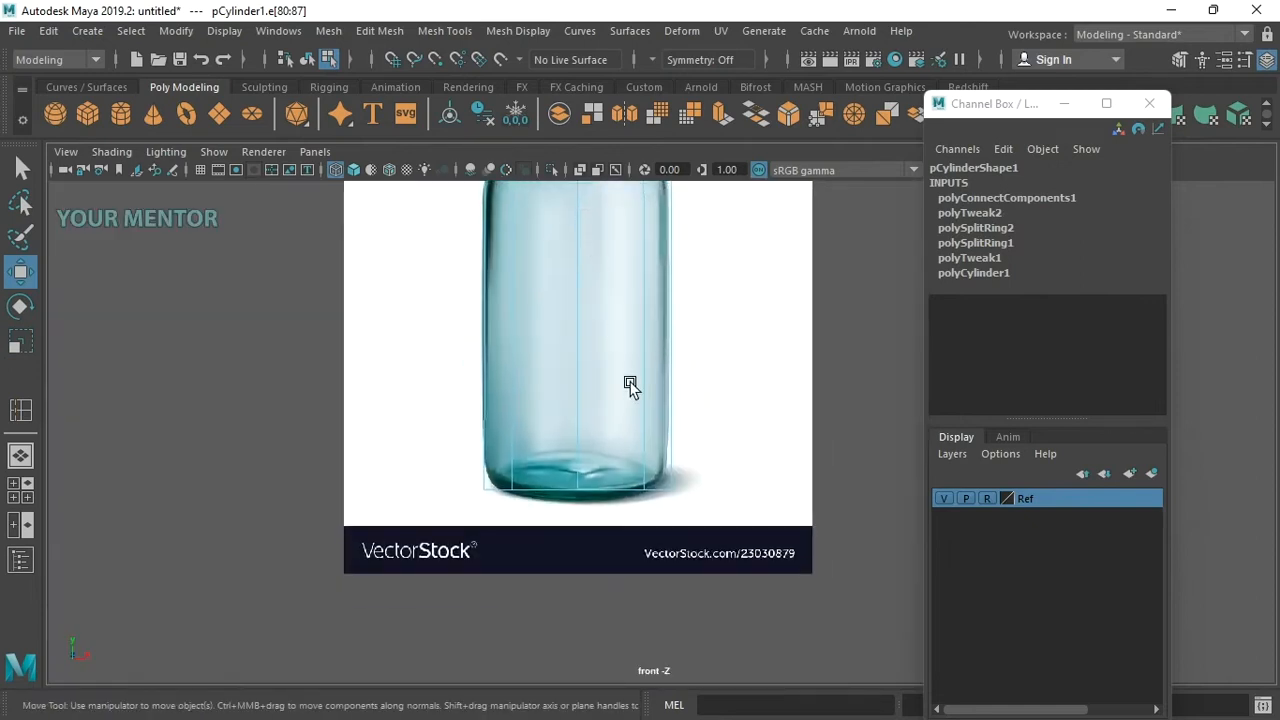
scroll(629, 383, up, 2)
alt+middle_drag(633, 391, 671, 431)
right_click(612, 305)
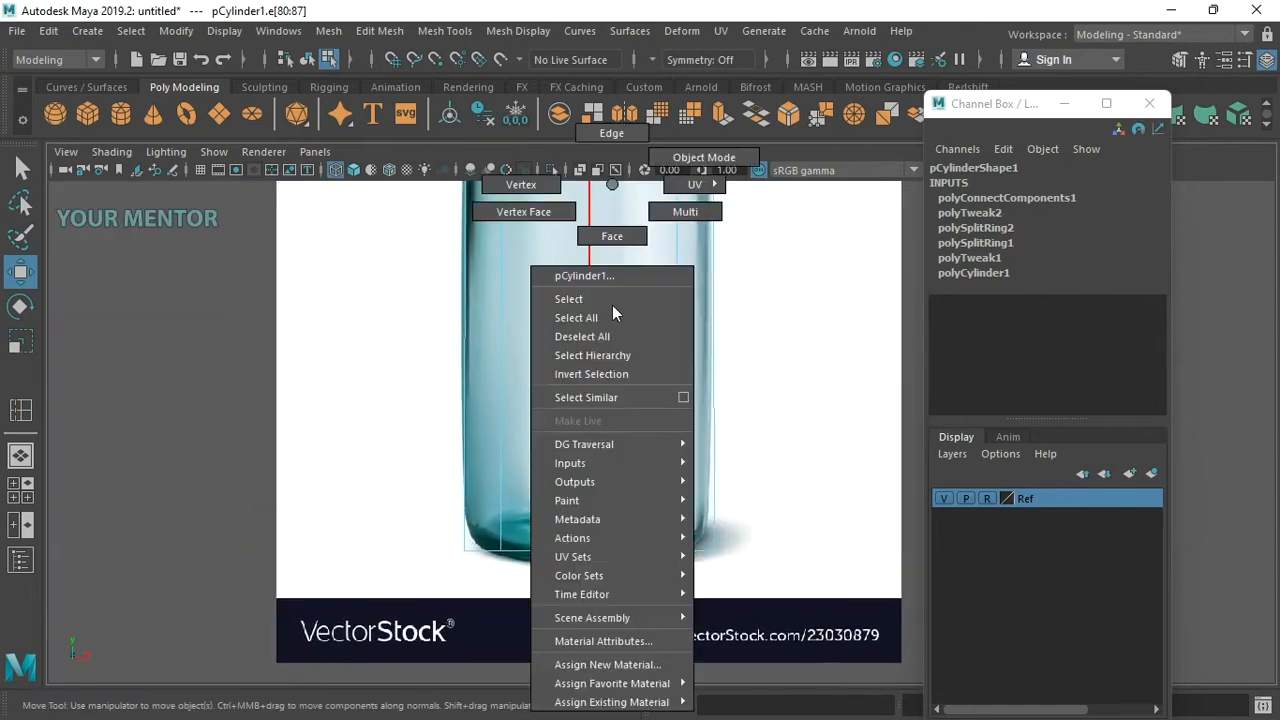
click(666, 162)
scroll(648, 300, up, 4)
scroll(655, 395, down, 2)
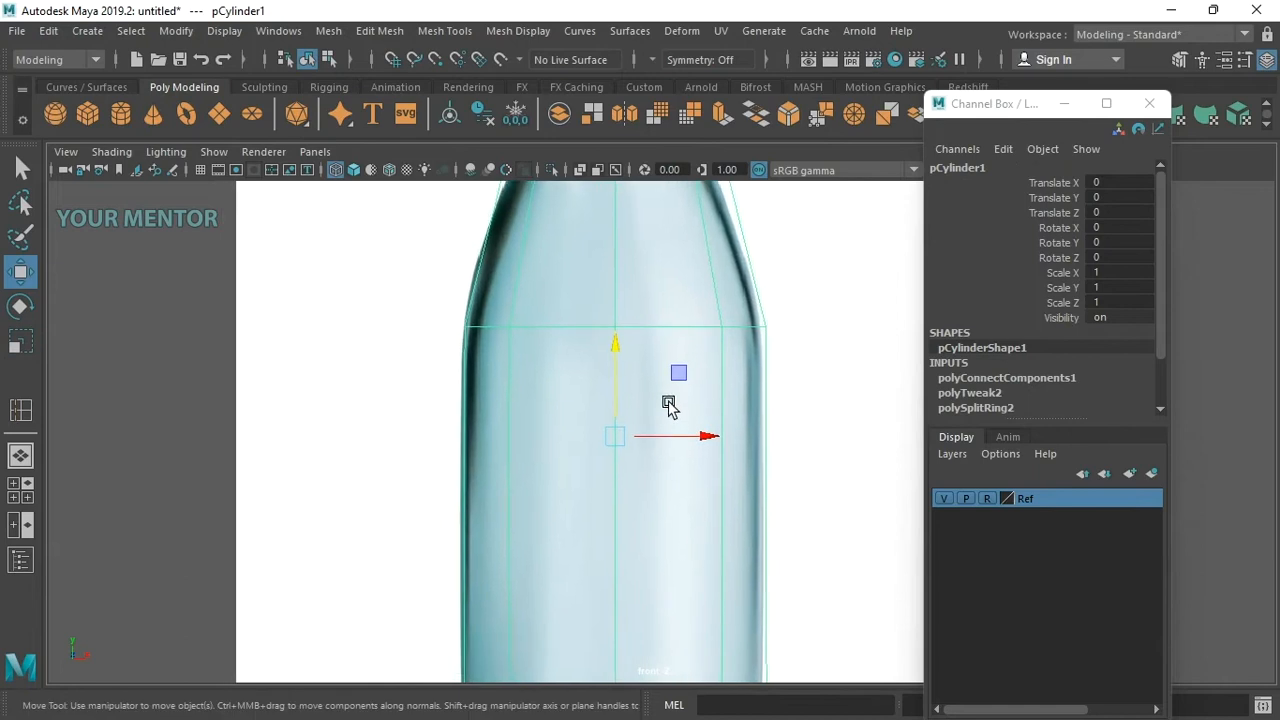
drag(713, 436, 711, 437)
Scale the ring of vertices where the neck begins to widen inward to the reference outline
alt+middle_drag(673, 302, 673, 487)
scroll(540, 277, up, 5)
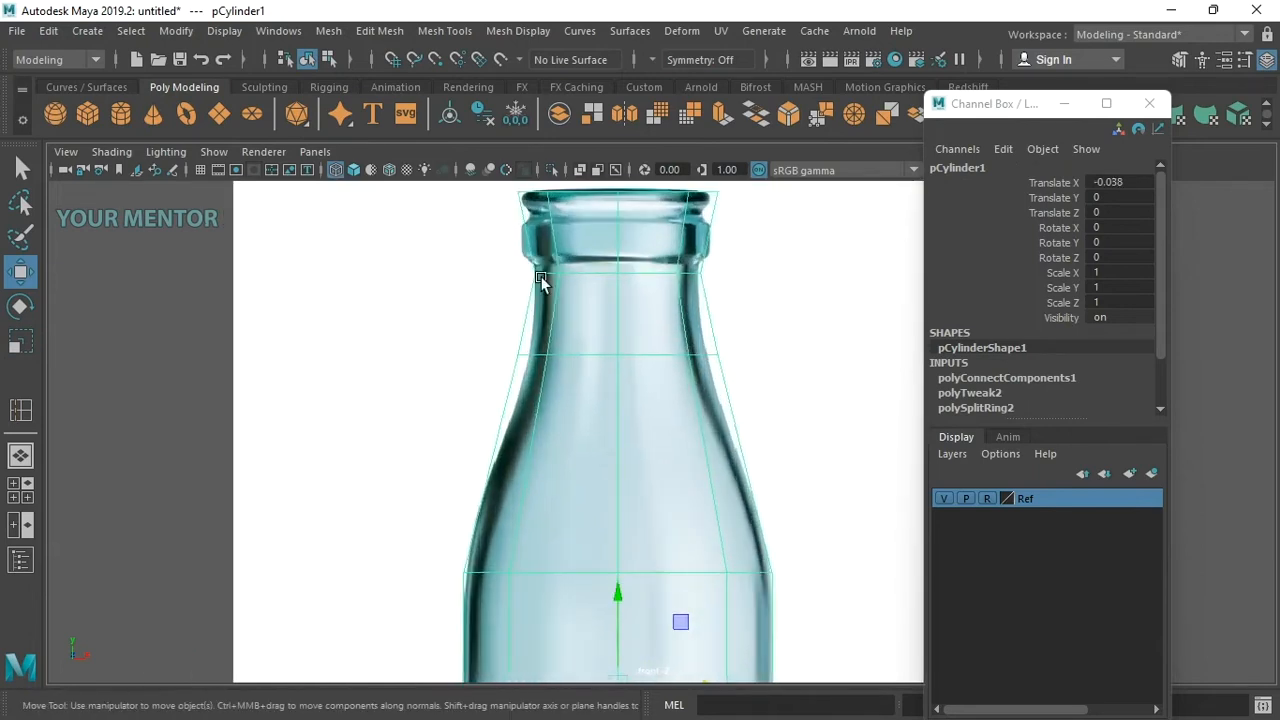
right_drag(834, 318, 481, 318)
drag(440, 304, 826, 382)
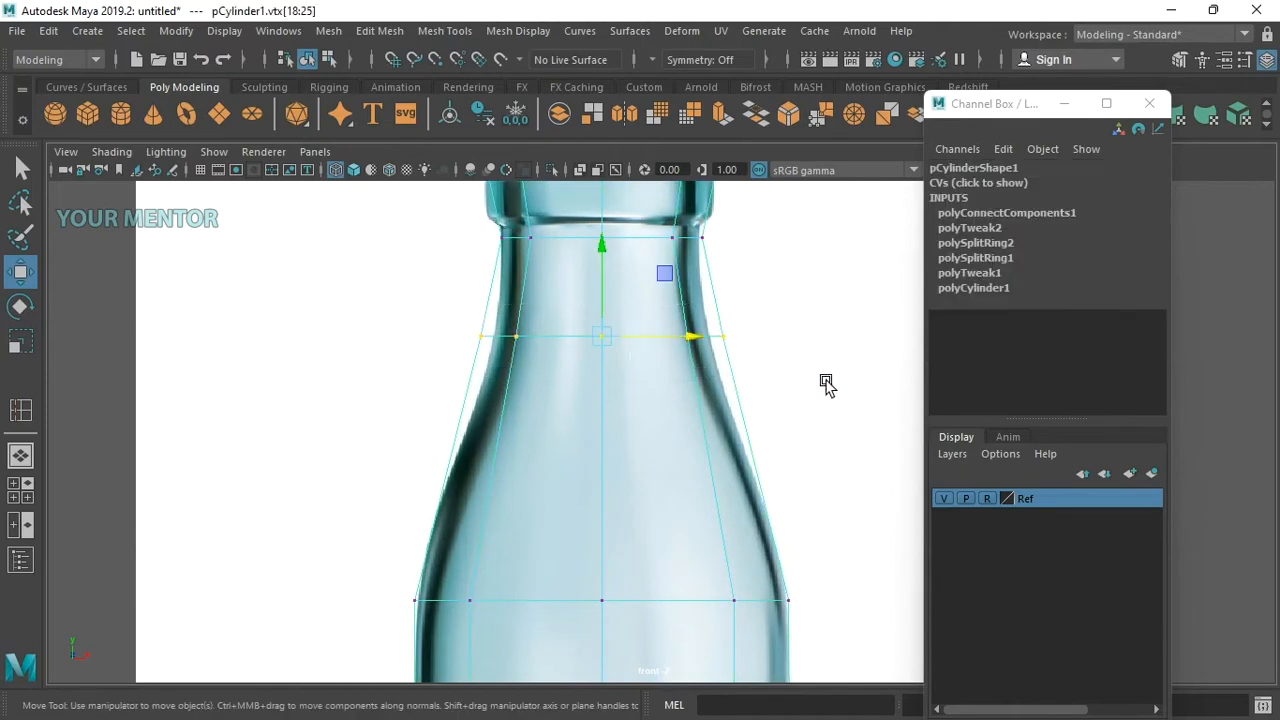
key(r)
drag(602, 337, 590, 337)
Fine-tune the width of the vertex ring just below the collar to fit the neck
alt+middle_drag(591, 260, 607, 430)
drag(460, 270, 785, 358)
drag(474, 372, 857, 435)
drag(623, 415, 621, 415)
Connect the vertical edges between the neck and shoulder rings to add an edge loop midway down the slope
alt+middle_drag(631, 495, 592, 314)
mouse_move(628, 436)
alt+middle_down()
mouse_move(602, 320)
mouse_move(616, 330)
alt+middle_up()
mouse_move(624, 487)
alt+middle_down()
mouse_move(616, 306)
mouse_move(641, 440)
alt+middle_up()
scroll(616, 306, down, 3)
scroll(637, 346, up, 5)
alt+middle_drag(637, 346, 650, 415)
right_drag(645, 370, 645, 310)
drag(800, 380, 302, 306)
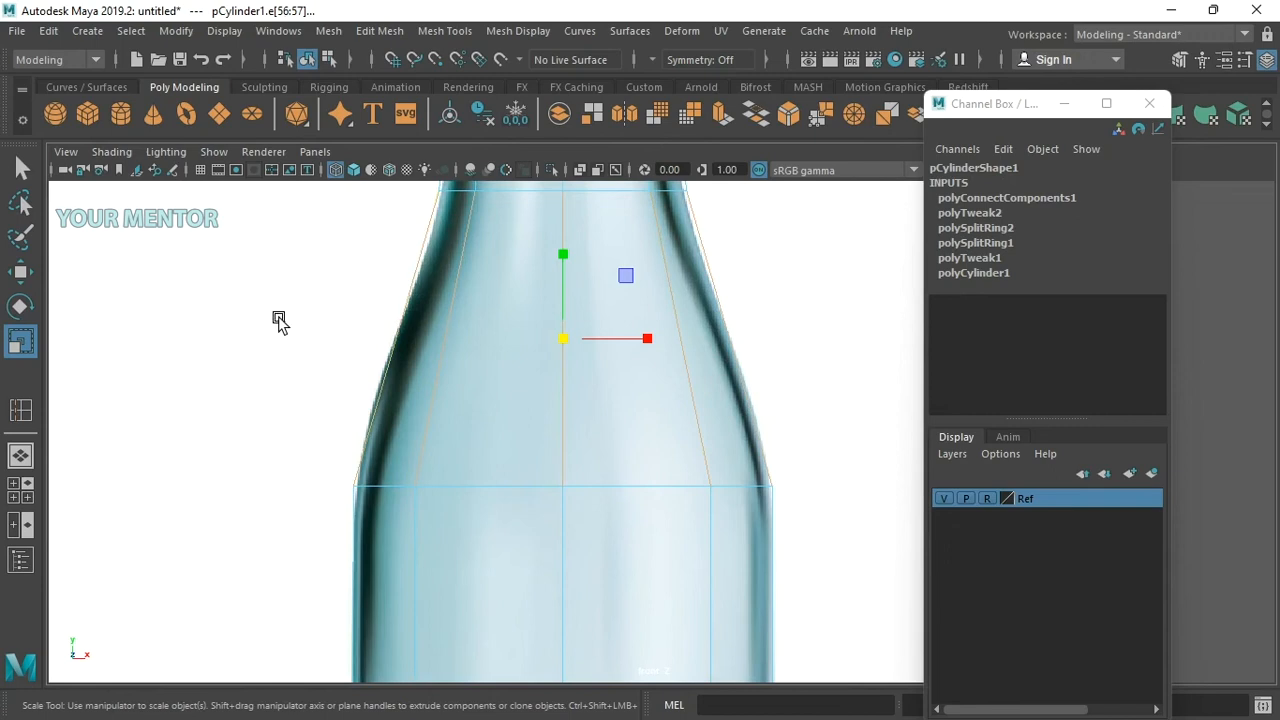
shift+right_drag(698, 326, 706, 601)
Connect the vertical edges between the ring below the collar and the neck ring to add another edge loop
alt+middle_drag(671, 365, 682, 426)
scroll(682, 426, up, 2)
alt+middle_drag(661, 304, 683, 381)
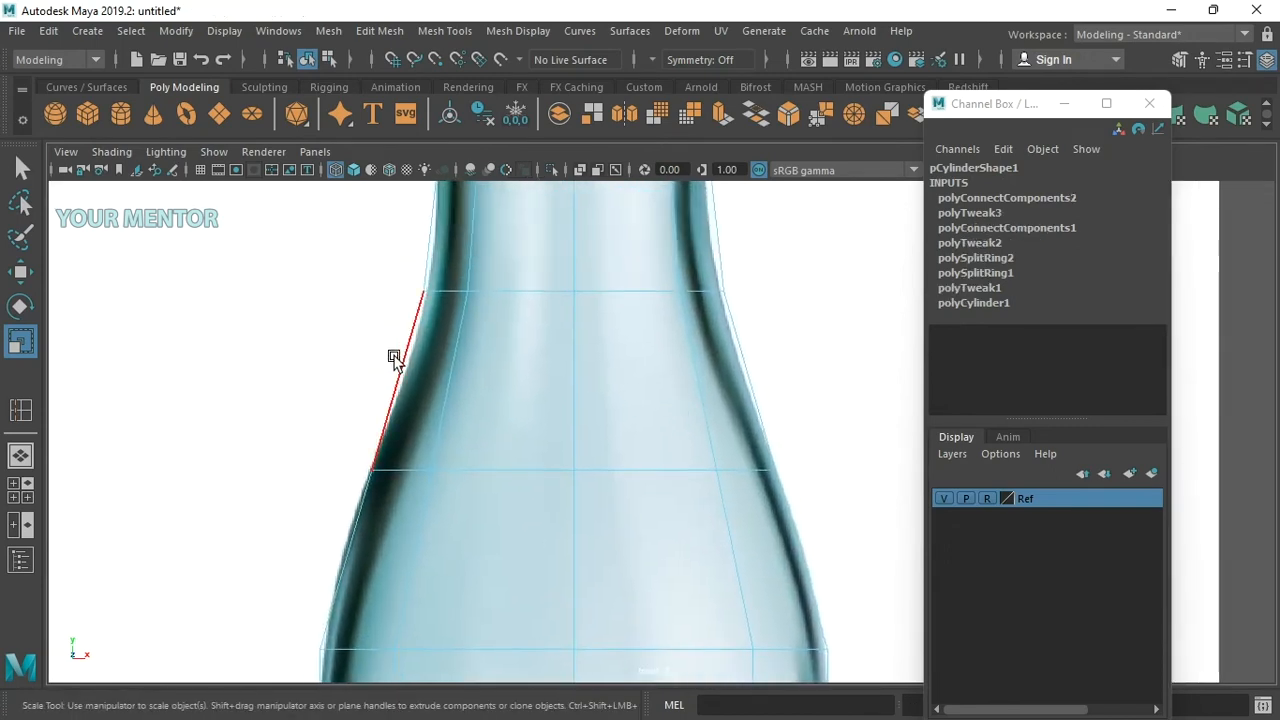
scroll(470, 294, up, 1)
alt+middle_drag(470, 294, 490, 430)
drag(375, 330, 832, 330)
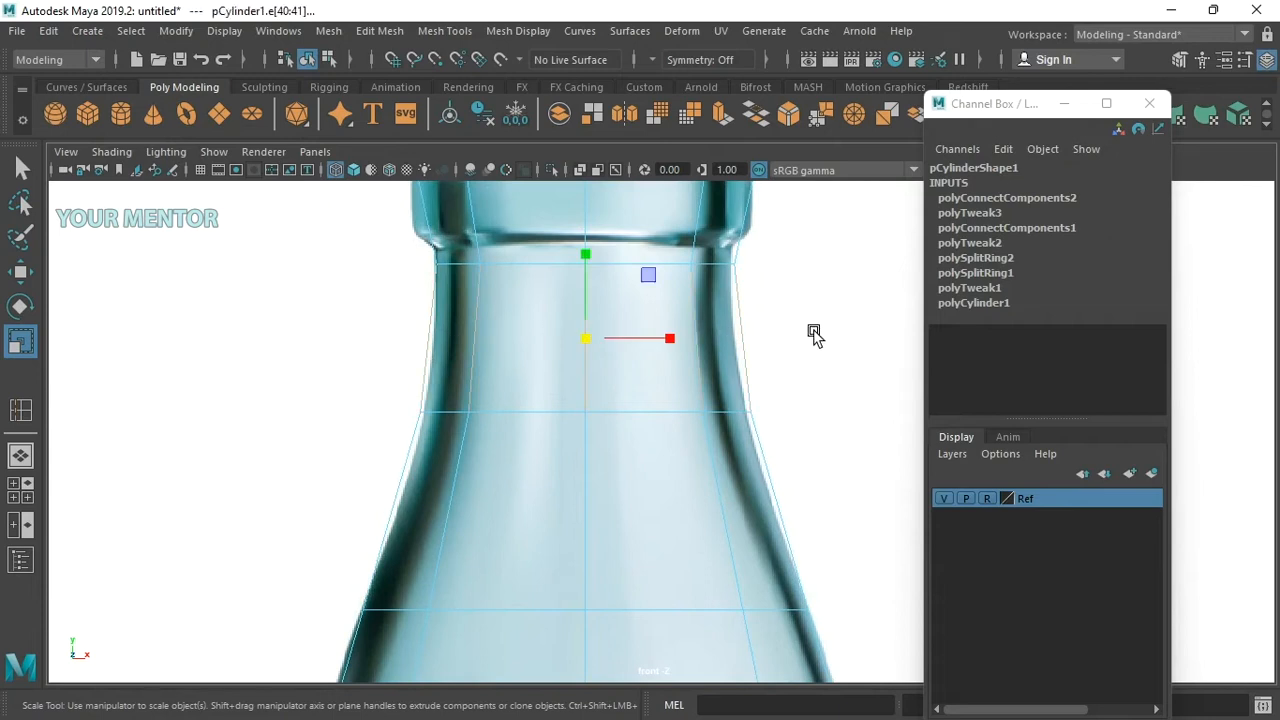
key(g)
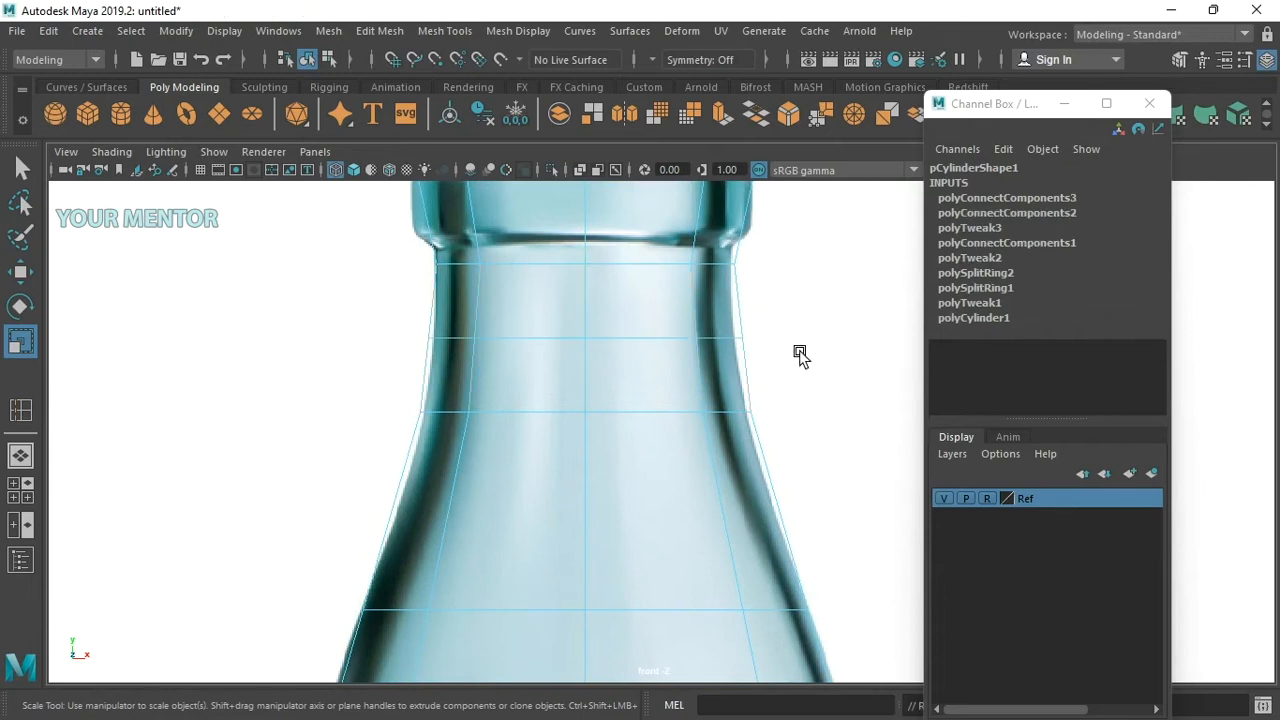
Scale the new upper-neck edge loop slightly inward to follow the bottle's outline
alt+middle_drag(731, 338, 653, 372)
double_click(654, 360)
scroll(654, 374, up, 2)
drag(580, 382, 562, 376)
Lower the edge loop where the neck begins to widen to about 3.06 in Y and scale it slightly inward
alt+middle_drag(748, 487, 717, 304)
alt+right_drag(717, 304, 680, 320)
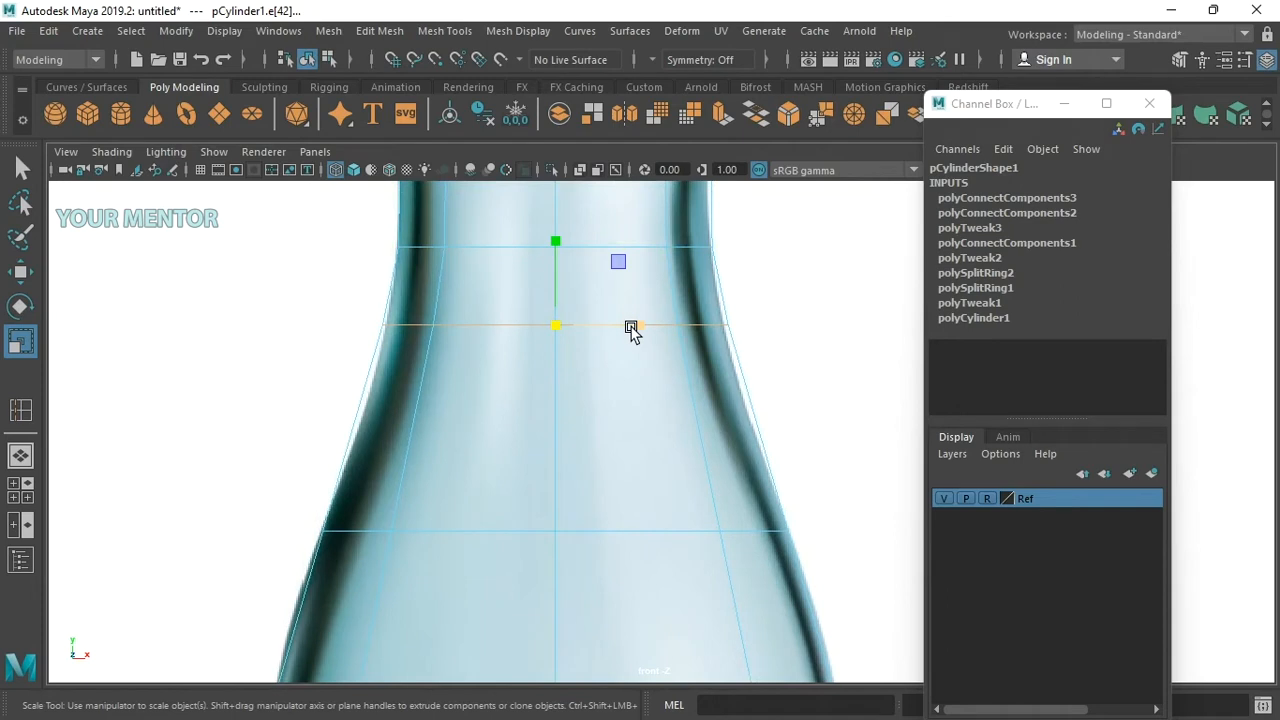
key(w)
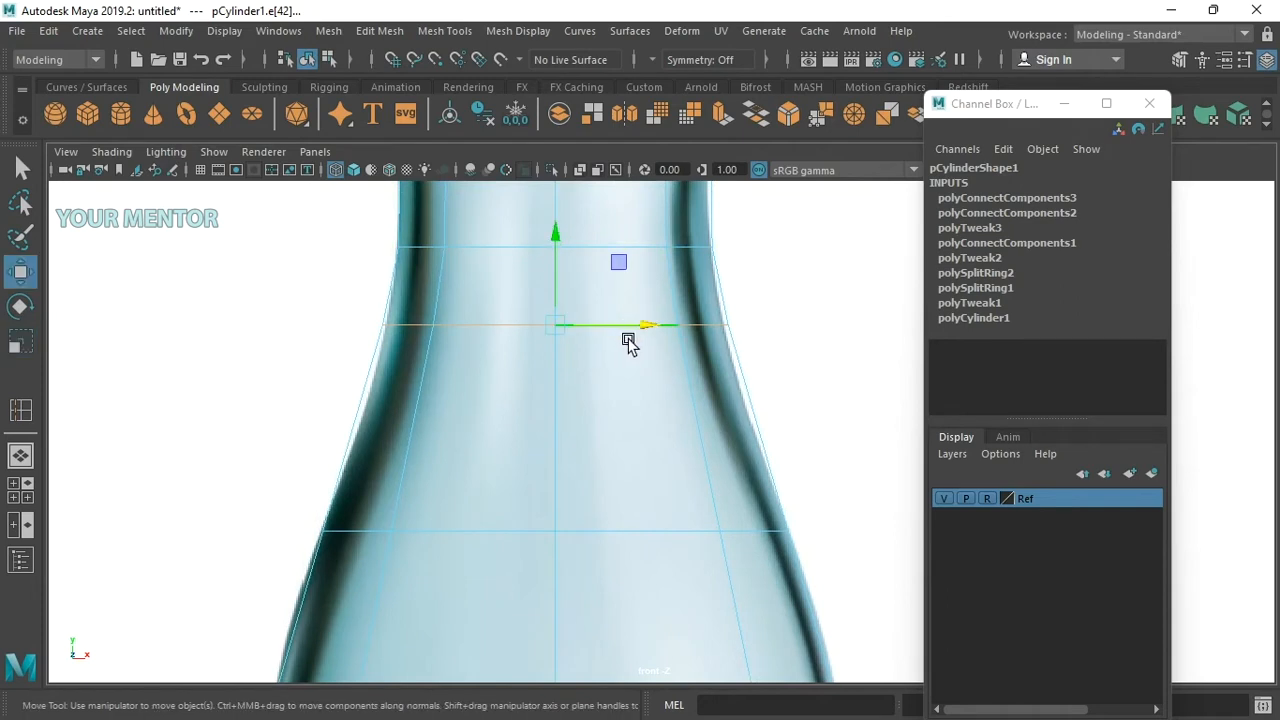
drag(554, 268, 556, 268)
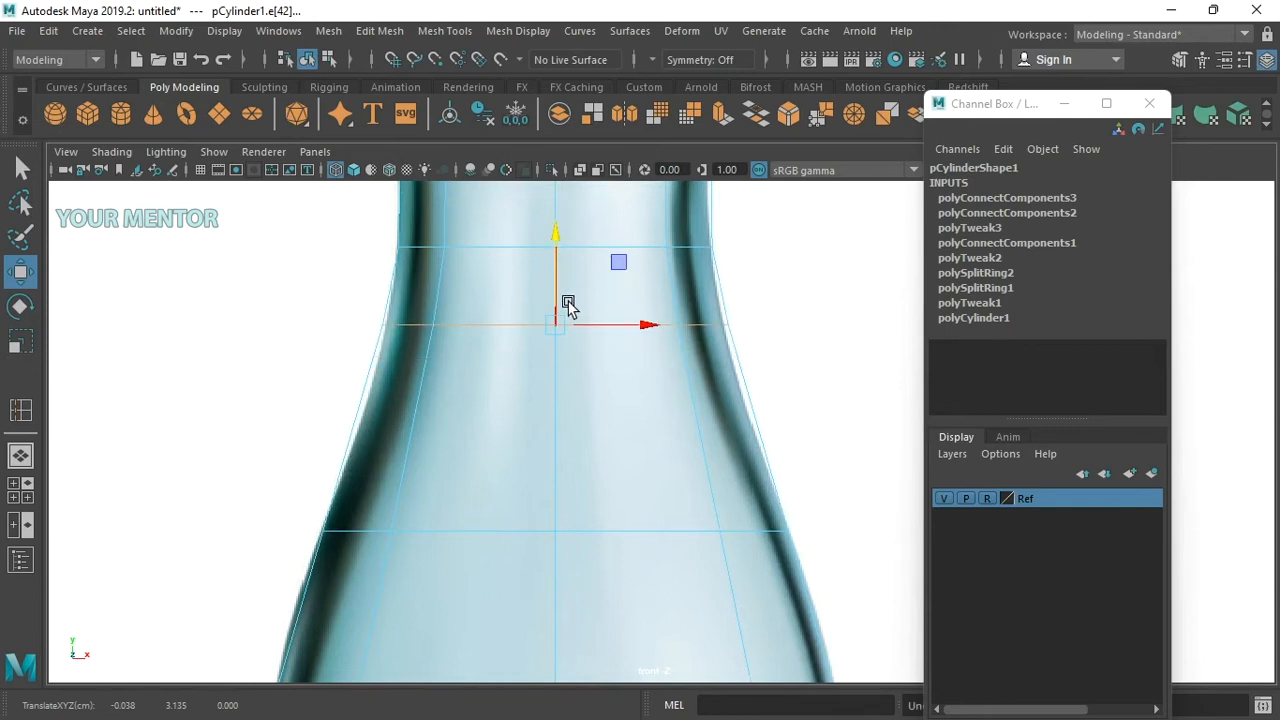
drag(558, 273, 587, 329)
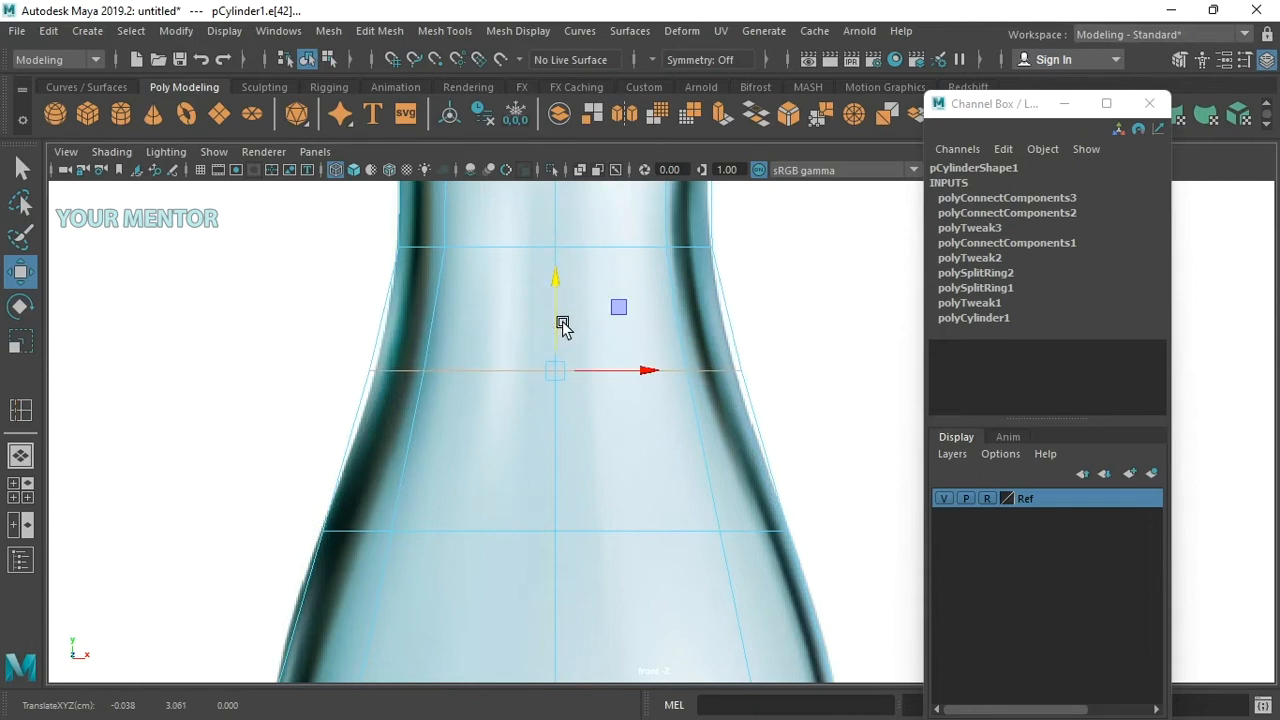
key(r)
drag(569, 379, 562, 377)
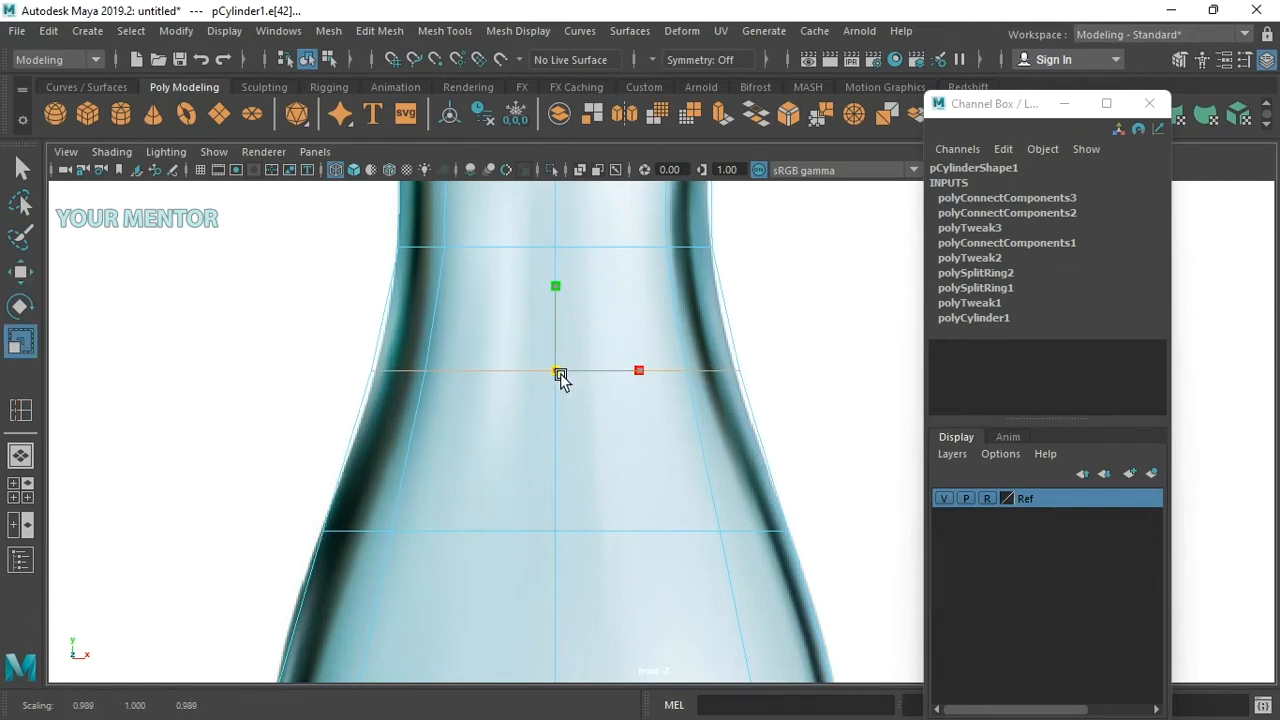
Scale the top ring of vertices inward to about 0.85 so the mouth lines up with the neck
alt+middle_drag(633, 280, 658, 410)
alt+middle_drag(681, 312, 676, 394)
alt+right_drag(690, 392, 660, 382)
alt+middle_drag(696, 325, 685, 355)
alt+right_drag(700, 320, 762, 298)
right_drag(833, 287, 619, 271)
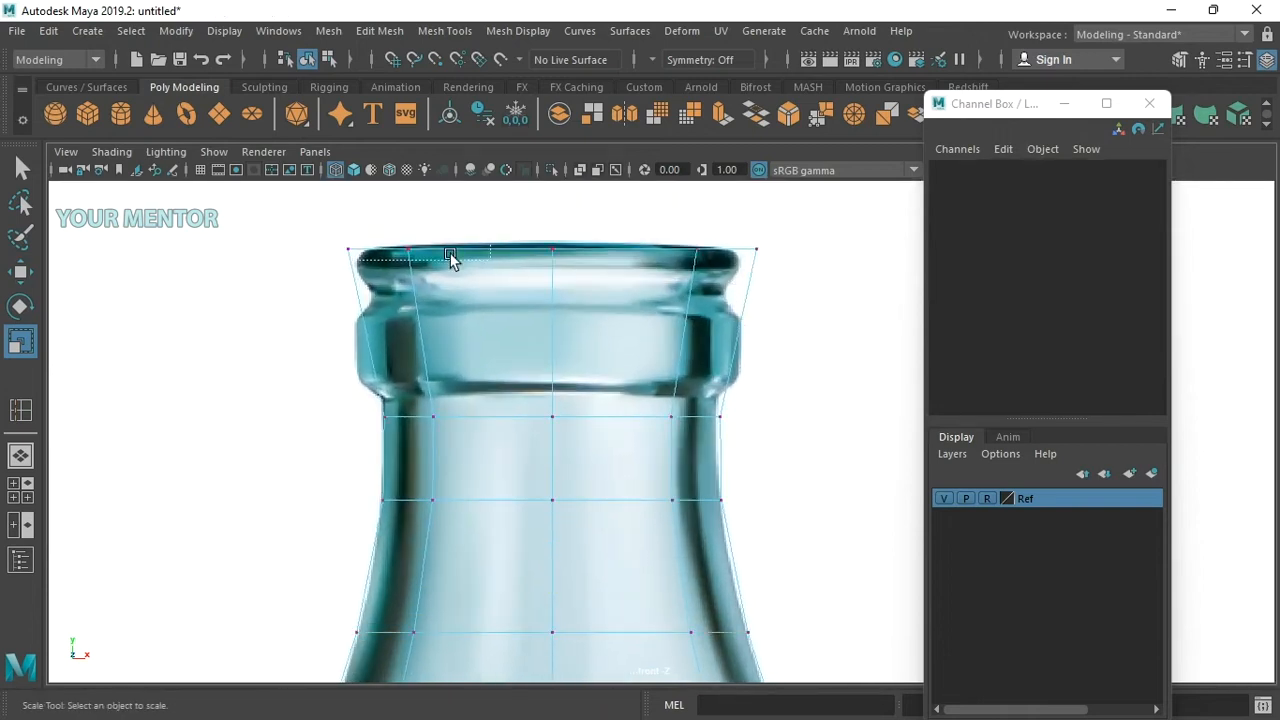
drag(844, 283, 845, 284)
alt+middle_drag(627, 280, 629, 354)
scroll(615, 351, up, 3)
drag(520, 287, 479, 286)
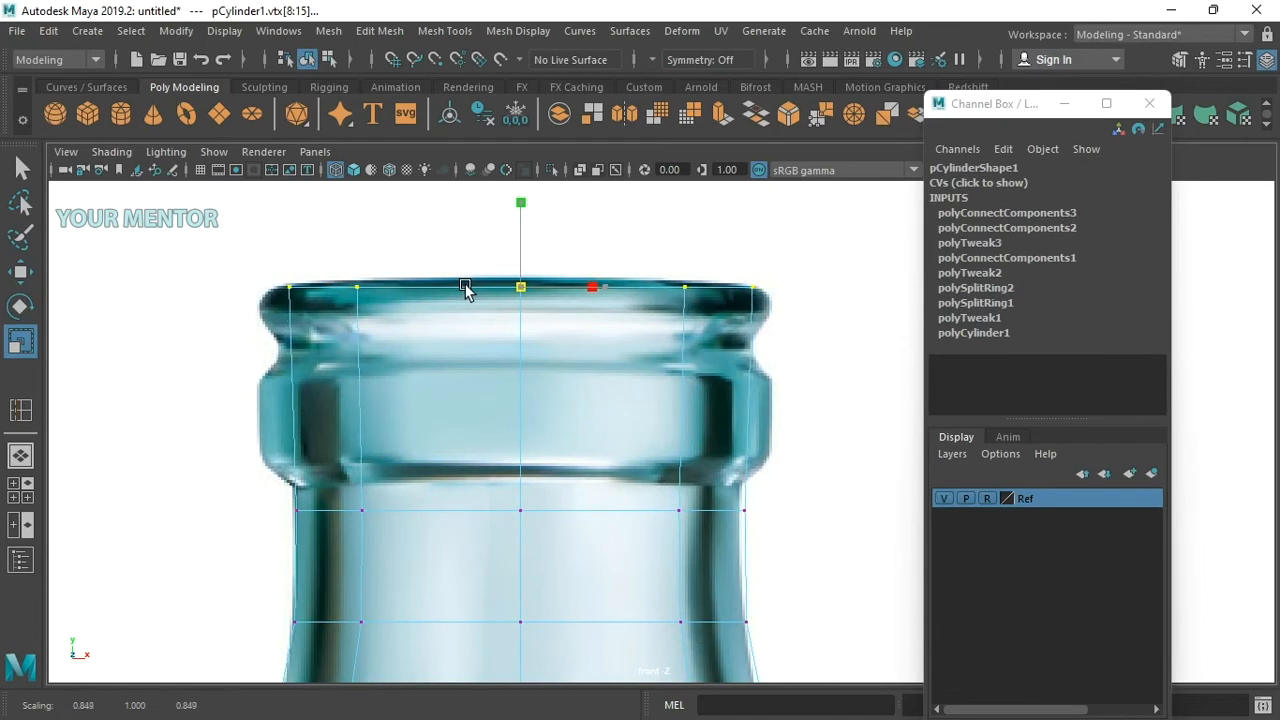
Return to object mode with the cylinder selected and switch to the perspective view
scroll(563, 333, down, 3)
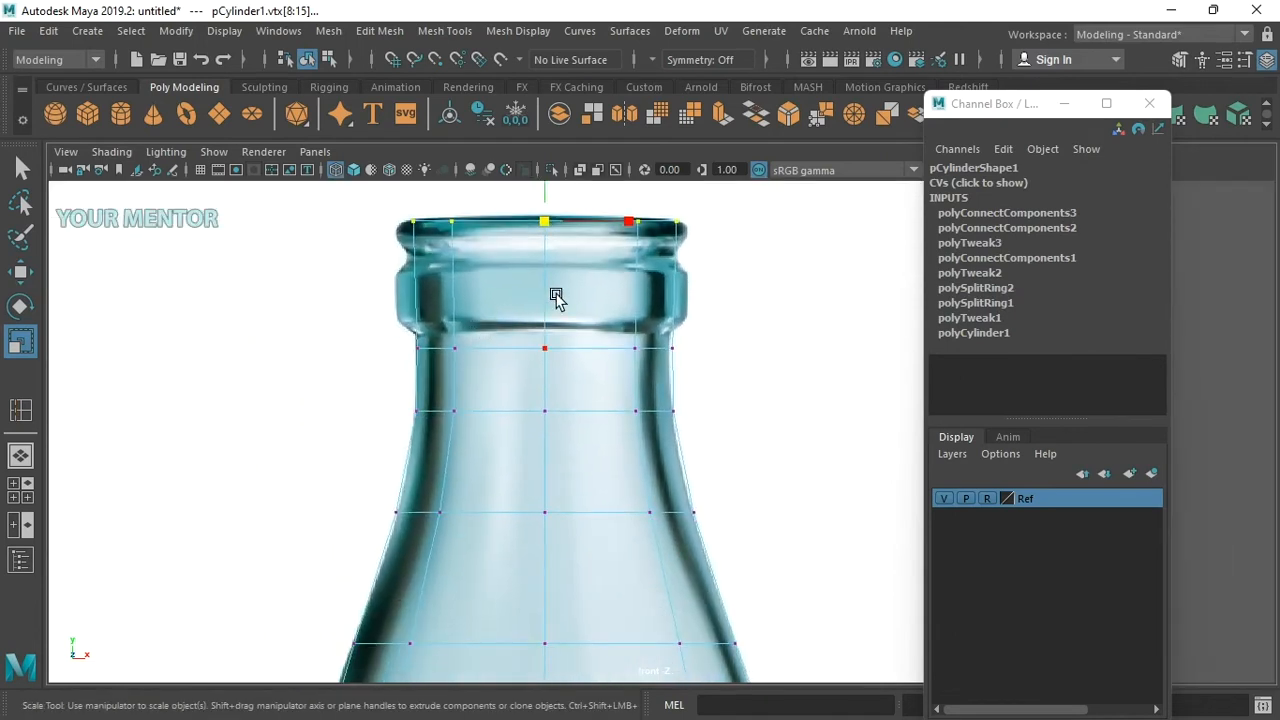
right_drag(594, 297, 650, 266)
click(806, 284)
click(612, 374)
key(space)
click(626, 375)
drag(626, 375, 625, 322)
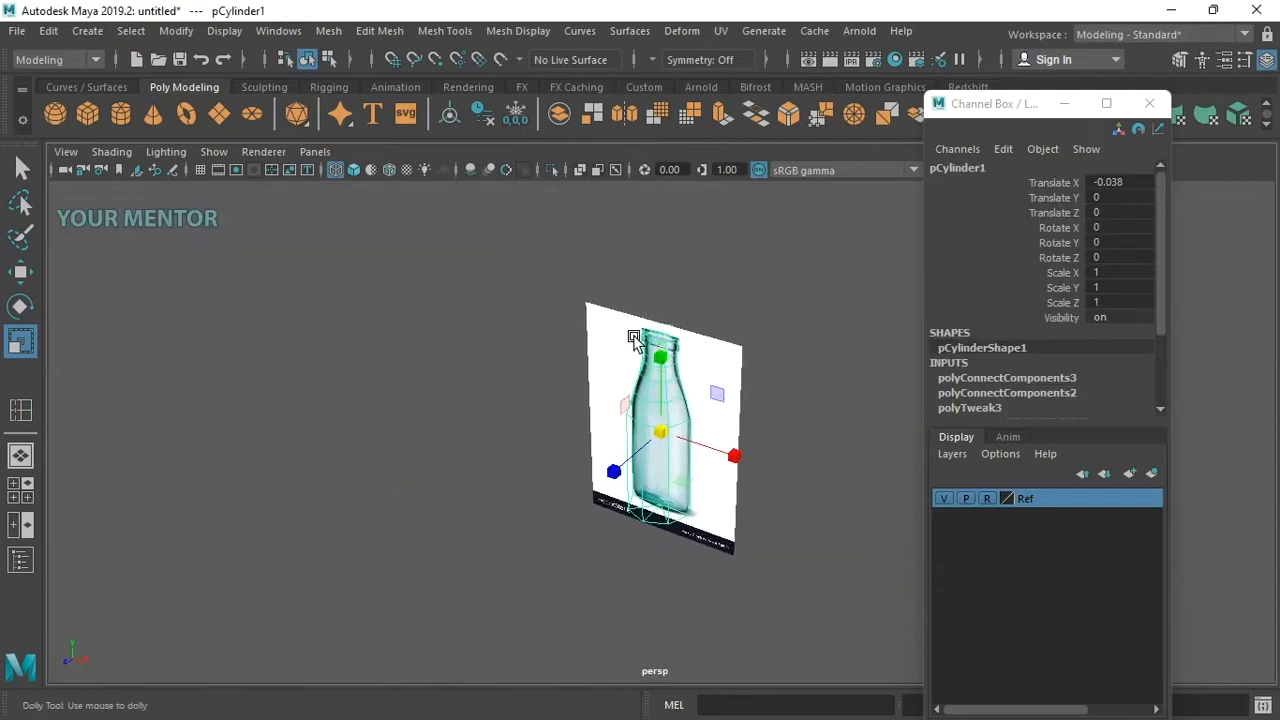
Move the bottle mesh forward to Translate Z 3.891, clear of the reference plane, and display it shaded
key(w)
drag(630, 467, 806, 481)
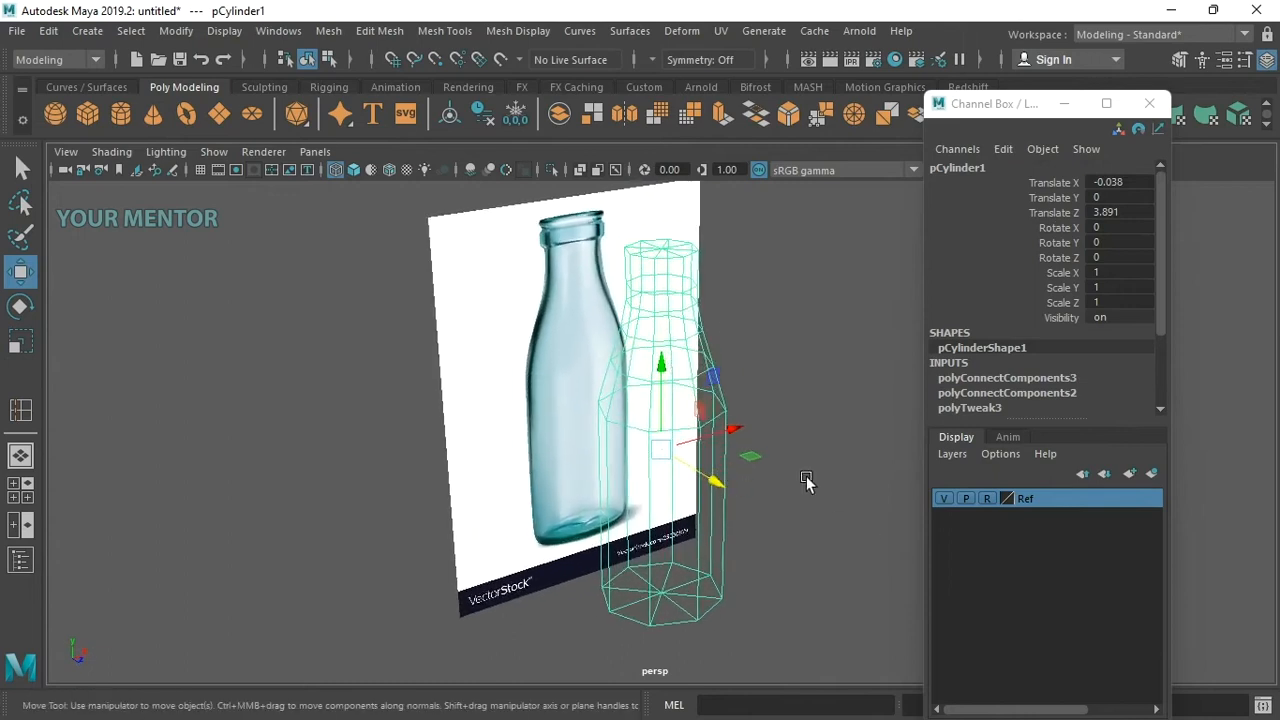
click(355, 172)
alt+drag(412, 211, 281, 205)
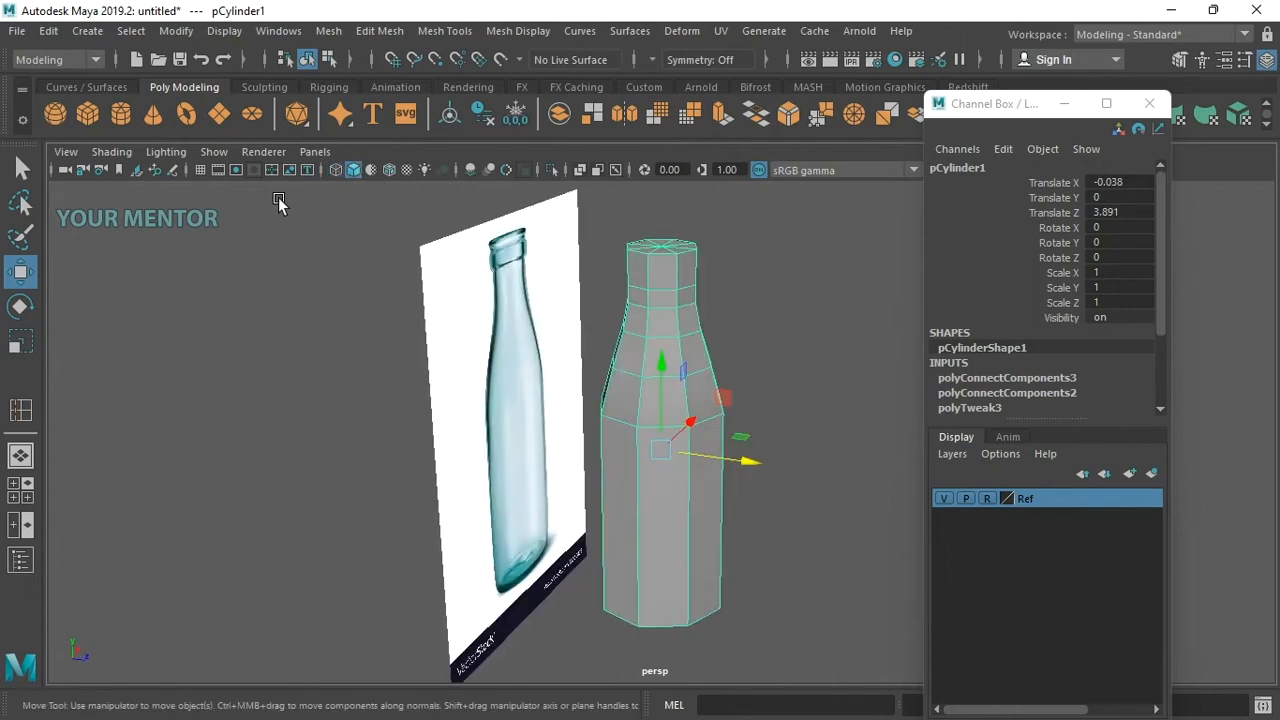
mouse_move(651, 326)
alt+mouse_down()
mouse_move(470, 335)
mouse_move(720, 380)
mouse_move(700, 391)
mouse_move(721, 372)
alt+mouse_up()
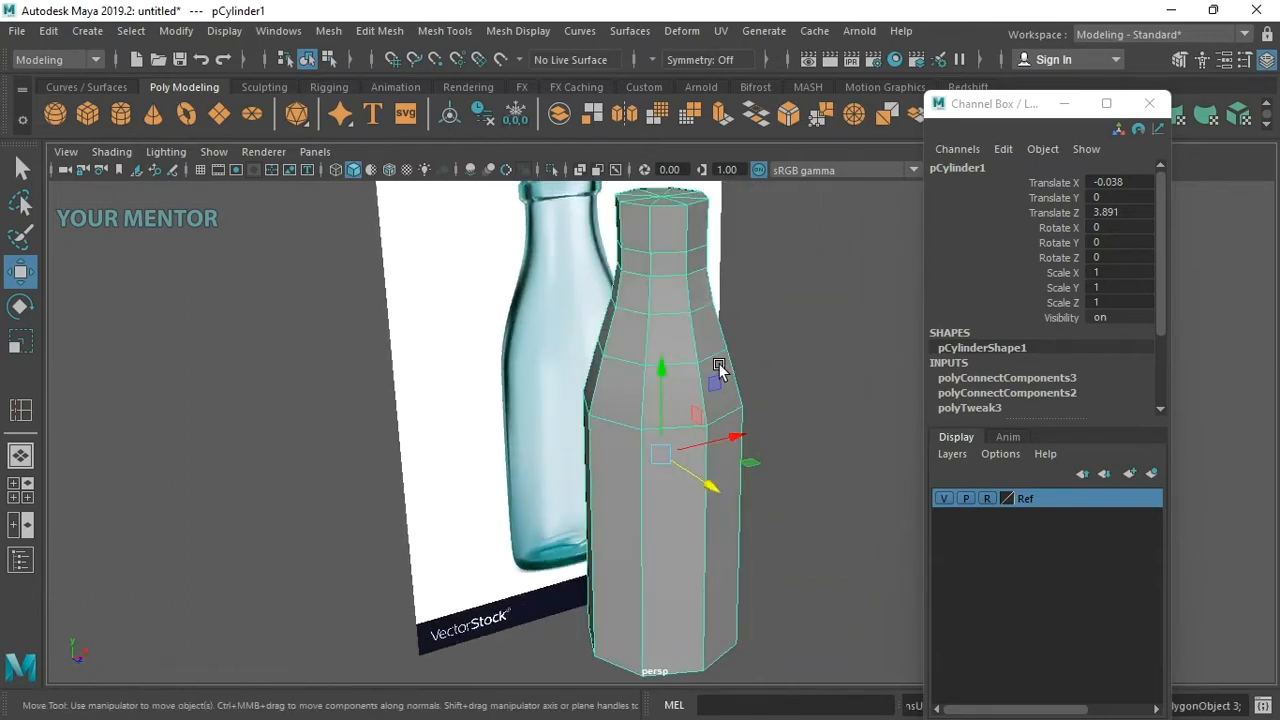
Preview the bottle mesh smoothed, examine its rounded base, and return to the unsmoothed display
key(3)
alt+drag(748, 372, 679, 392)
alt+middle_drag(641, 309, 634, 300)
alt+middle_drag(660, 430, 655, 292)
alt+right_drag(663, 430, 748, 457)
alt+middle_drag(612, 450, 606, 345)
alt+right_drag(606, 345, 668, 345)
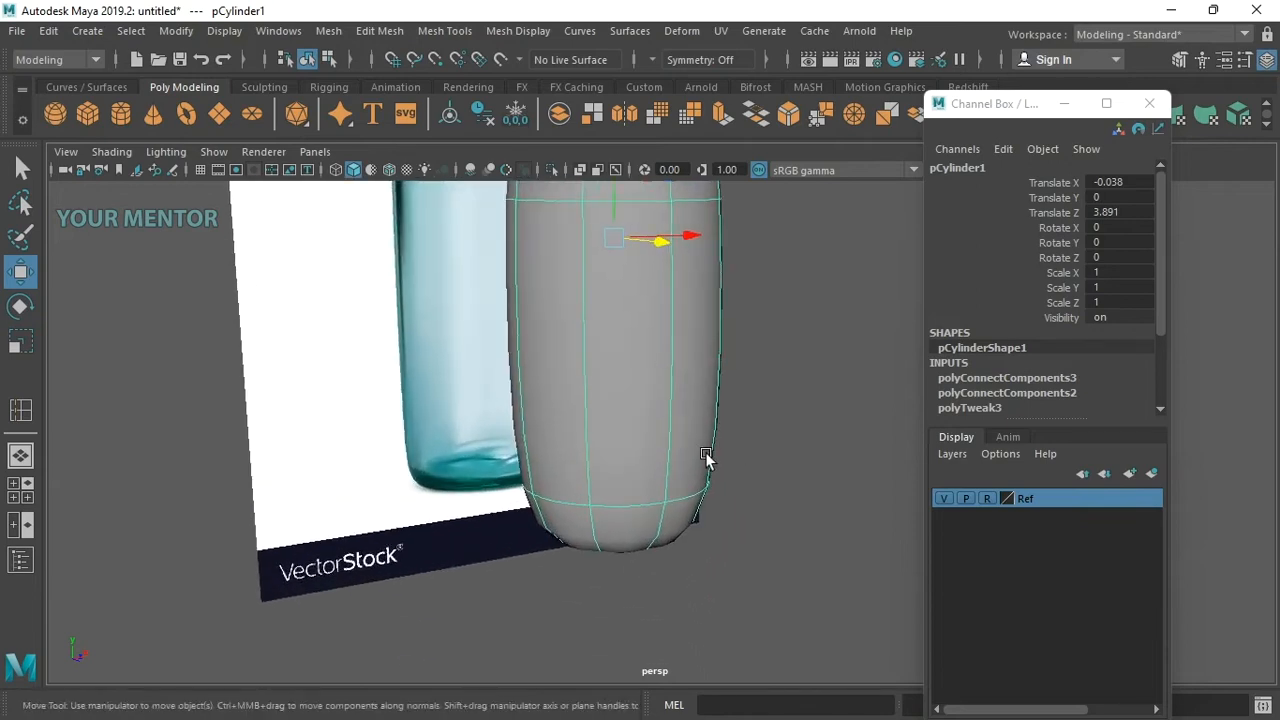
key(1)
Insert a supporting edge loop around the bottle close to its bottom edge
alt+middle_drag(634, 431, 645, 396)
alt+right_drag(645, 410, 708, 425)
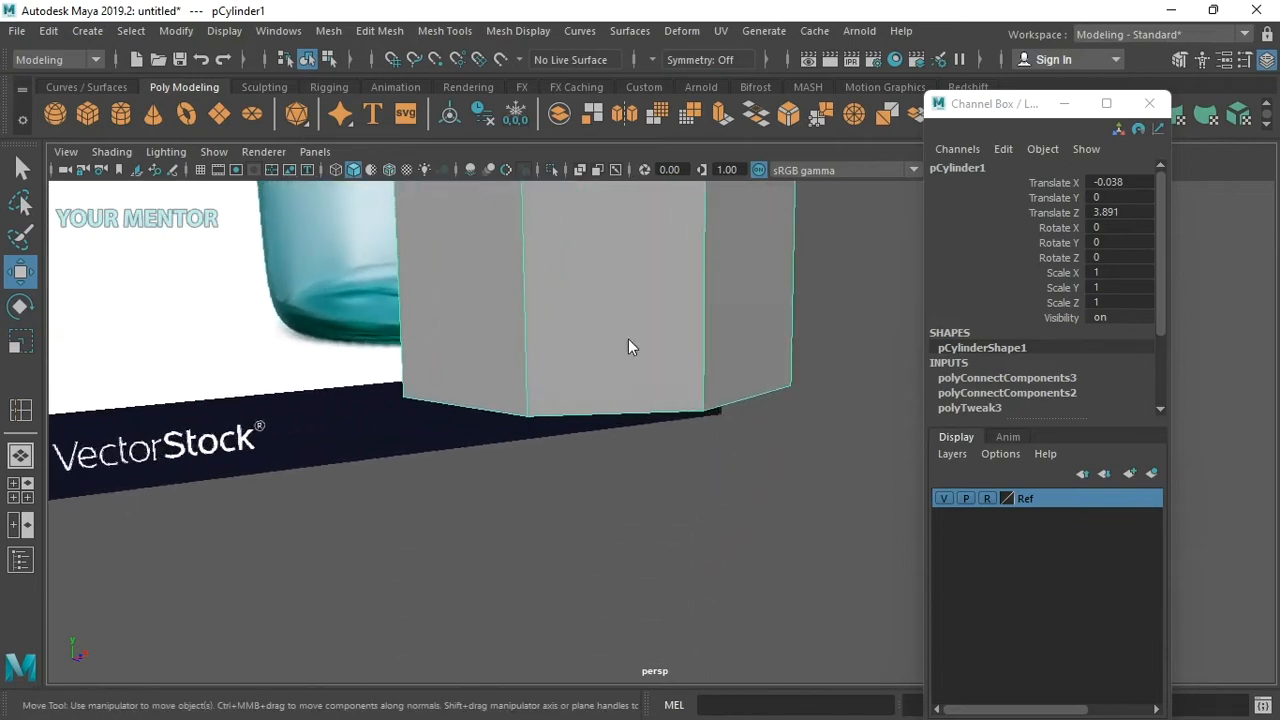
shift+right_click(628, 340)
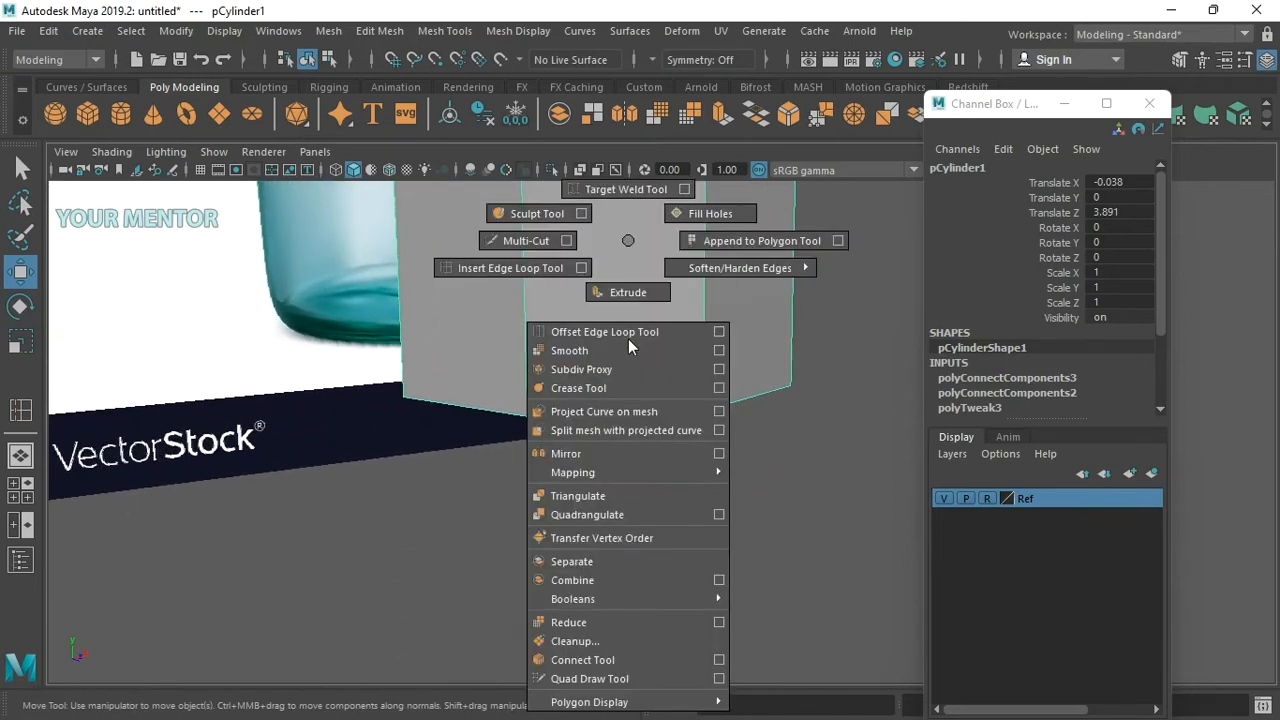
click(558, 265)
drag(530, 402, 530, 413)
key(w)
Look over the whole bottle mesh in perspective and switch back to the front view
alt+right_drag(786, 420, 660, 350)
alt+middle_drag(628, 336, 646, 475)
alt+right_drag(640, 440, 520, 378)
alt+middle_drag(672, 275, 676, 414)
alt+drag(676, 414, 617, 297)
alt+right_drag(682, 350, 715, 362)
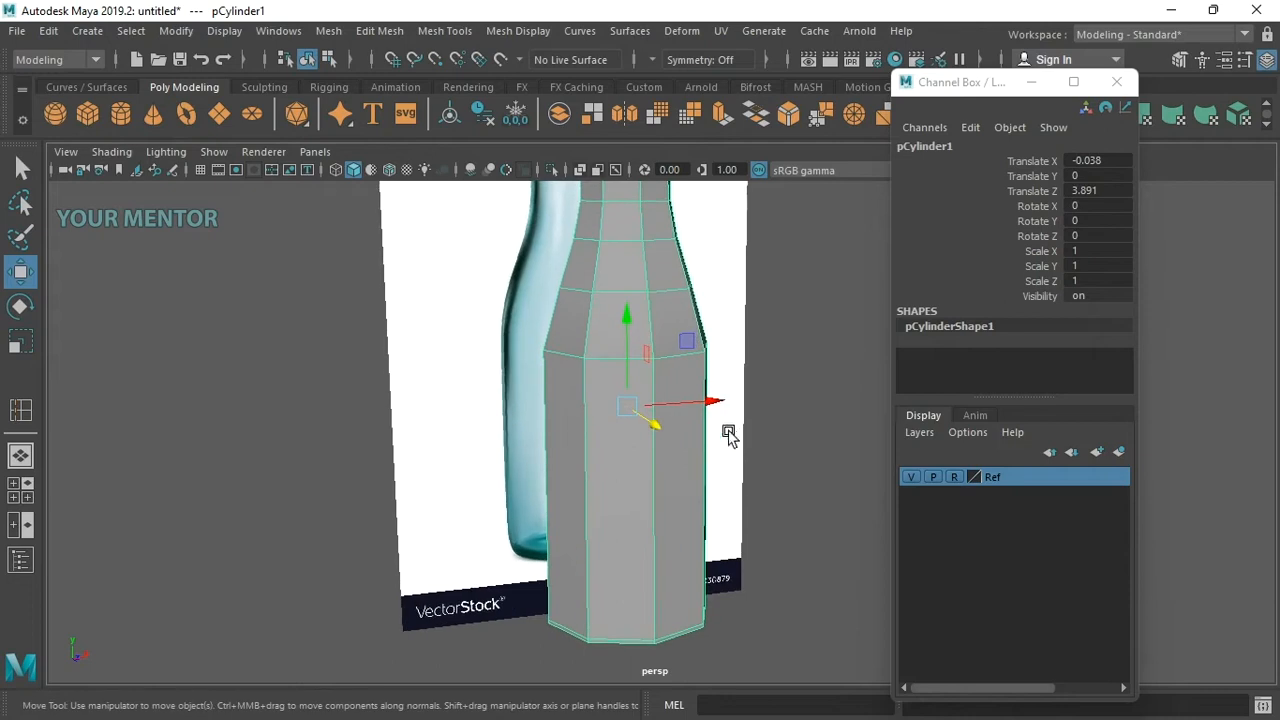
alt+right_drag(728, 434, 704, 416)
key(space)
drag(691, 391, 693, 445)
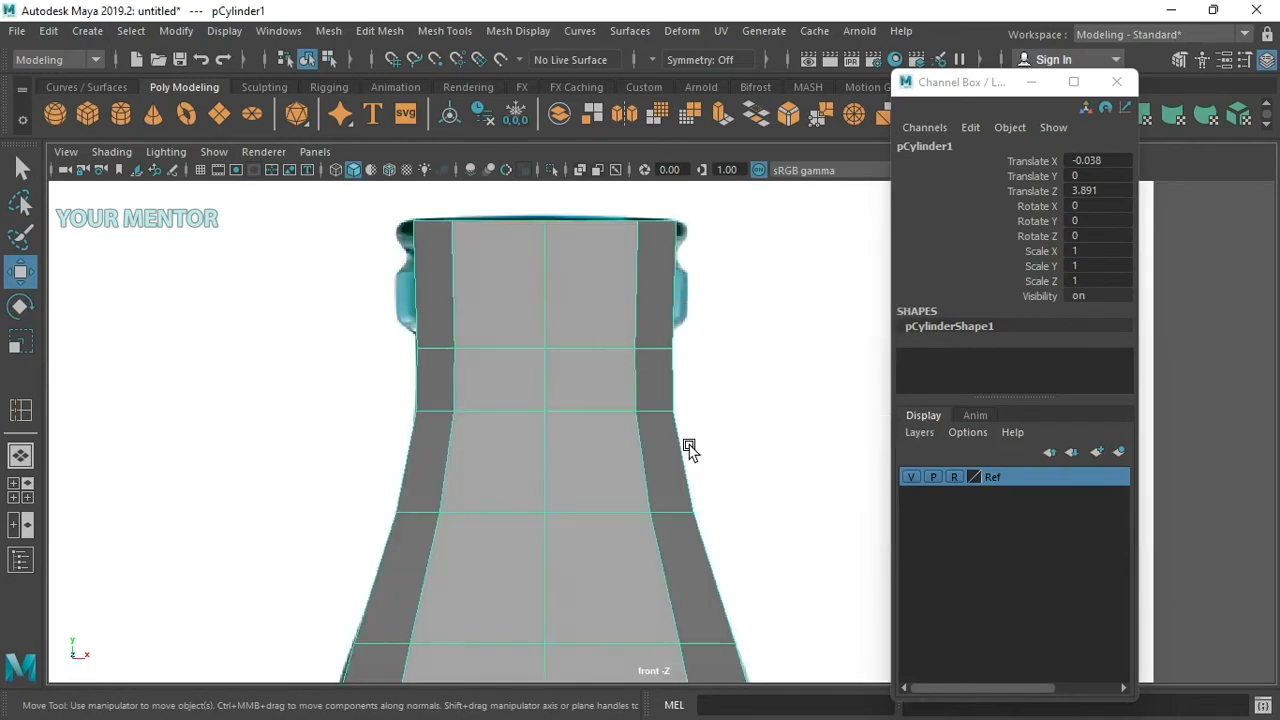
Display the bottle mesh in wireframe and frame its neck against the reference image's rim and collar
alt+middle_drag(687, 414, 694, 458)
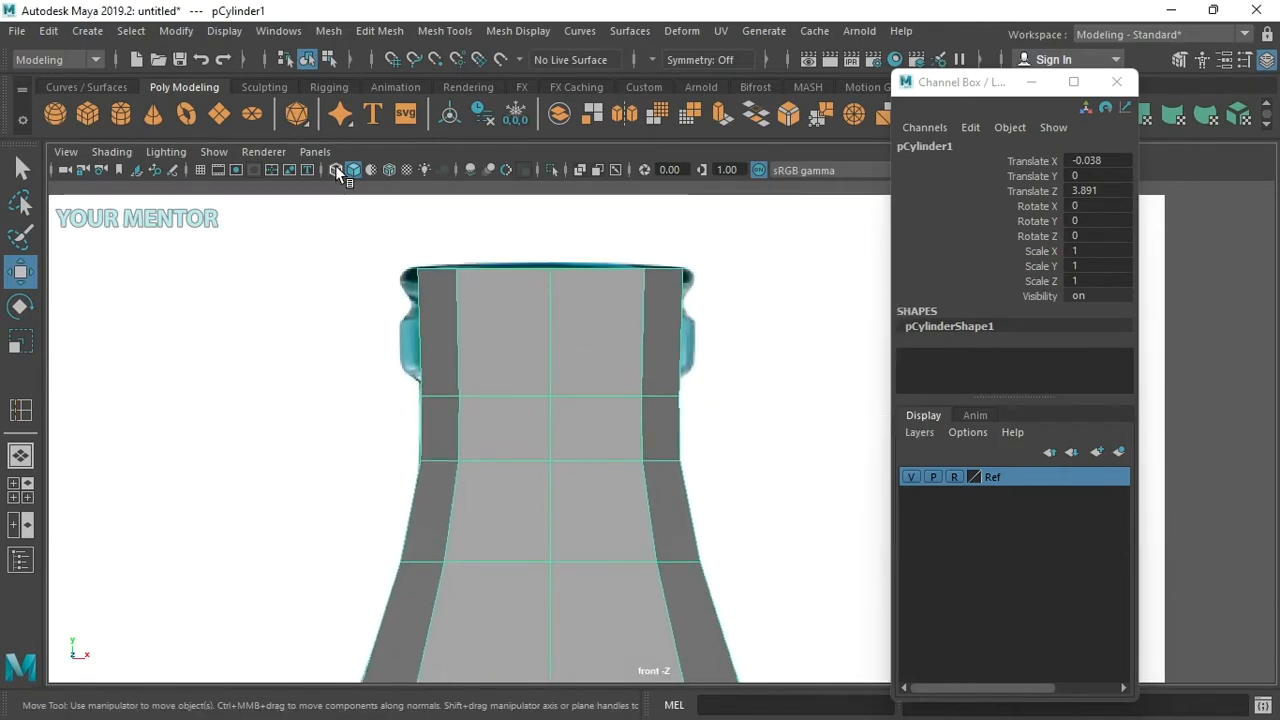
click(336, 169)
alt+middle_drag(476, 222, 524, 380)
alt+right_drag(524, 380, 508, 297)
alt+middle_drag(509, 298, 660, 402)
alt+right_drag(747, 397, 666, 377)
alt+middle_drag(666, 377, 612, 380)
alt+right_drag(612, 380, 461, 310)
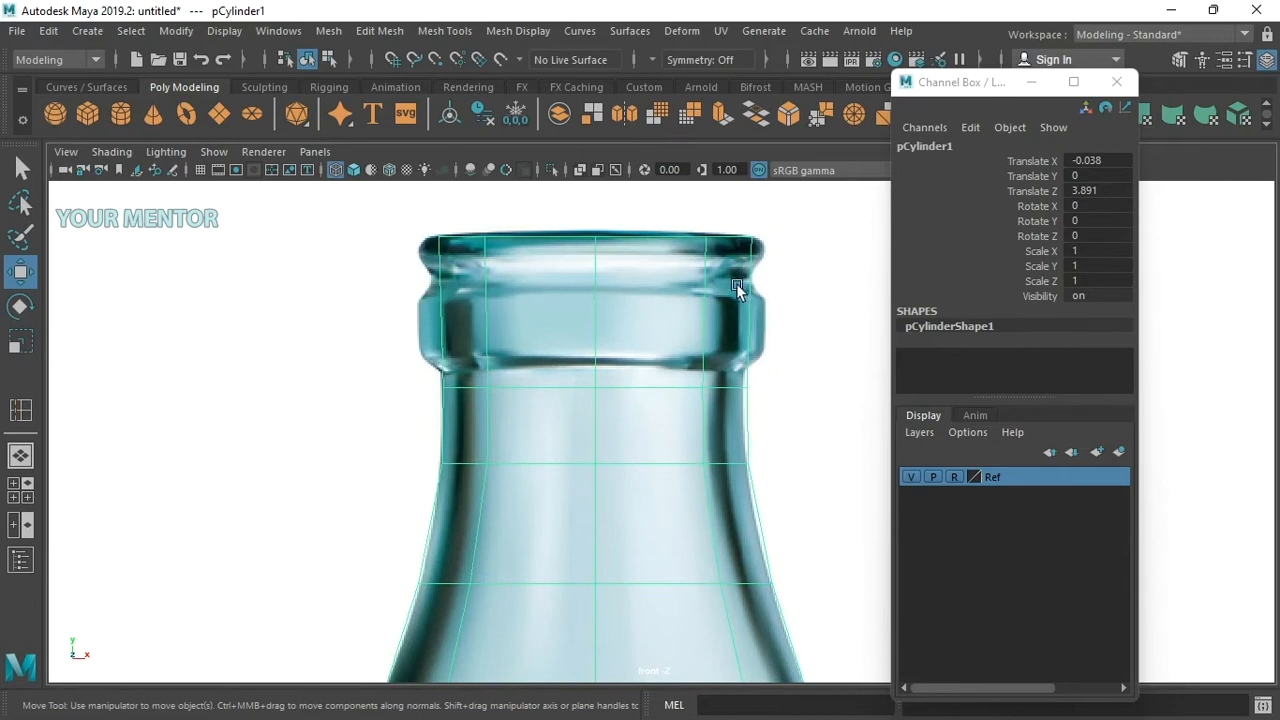
alt+right_drag(728, 287, 240, 334)
Connect the vertical edges of the top neck section with a new loop and slide it to the reference collar's upper edge
click(262, 282)
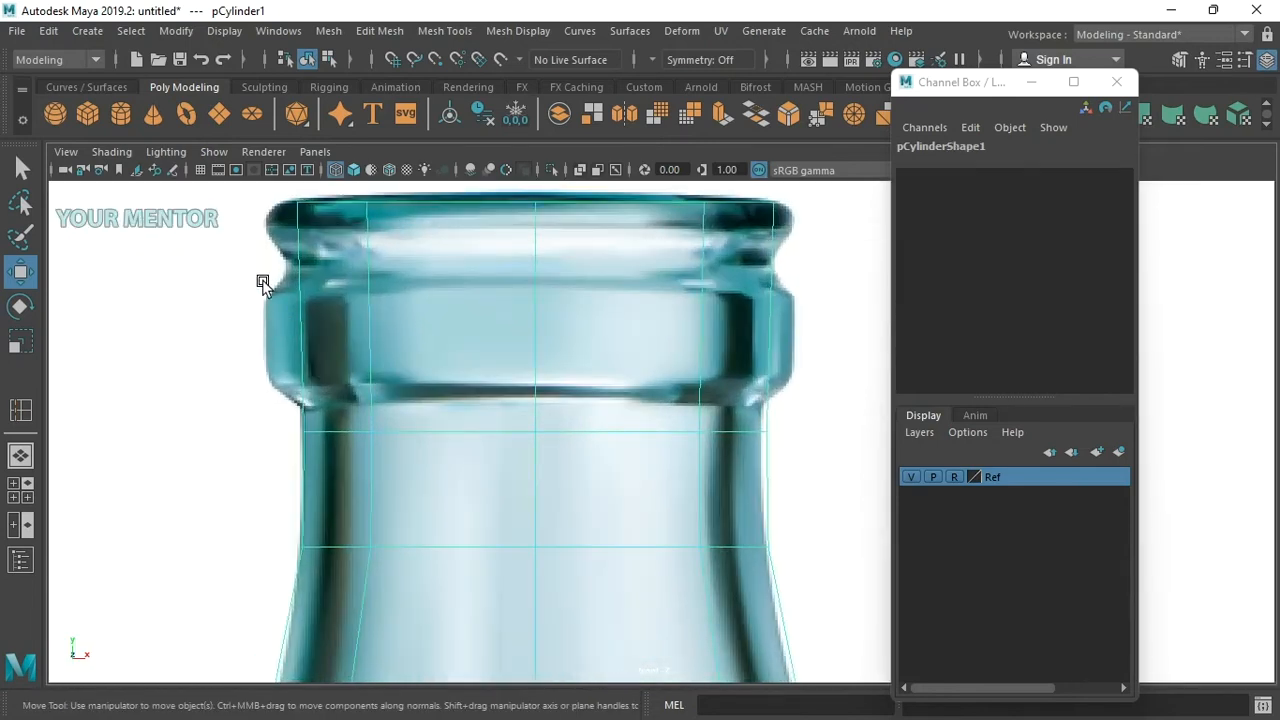
shift+right_click(830, 267)
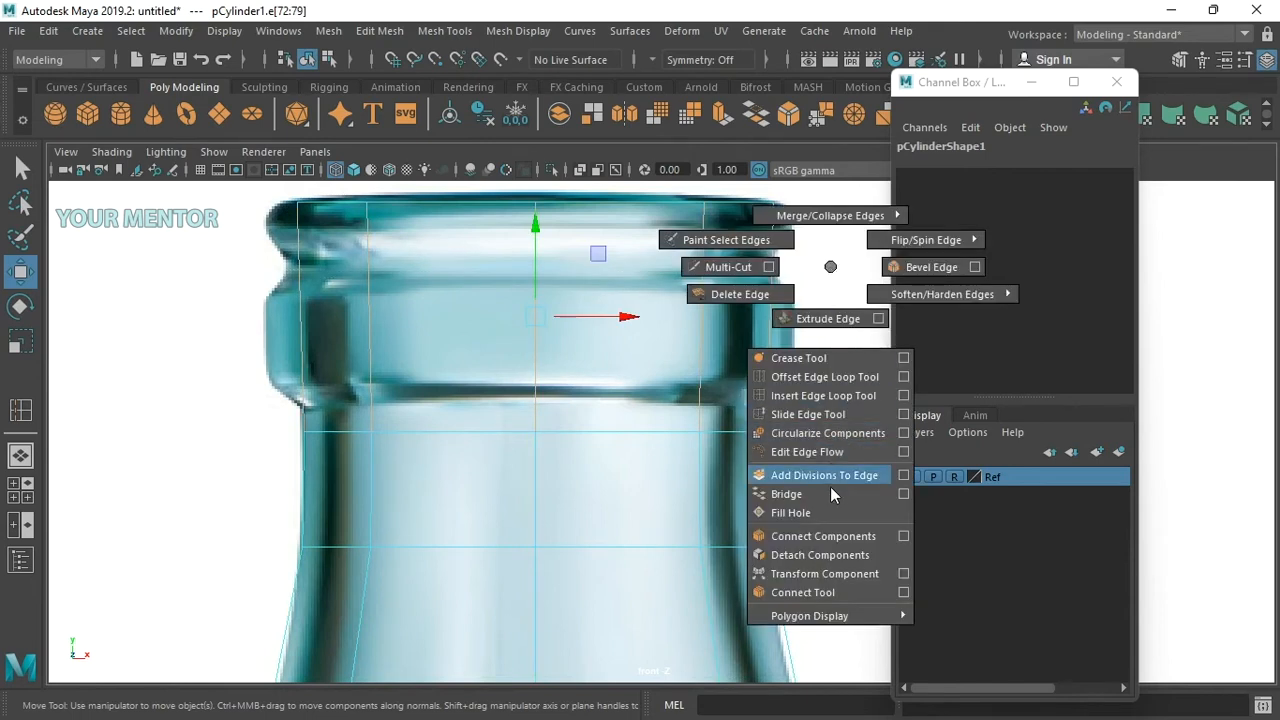
click(831, 537)
alt+right_drag(674, 294, 662, 295)
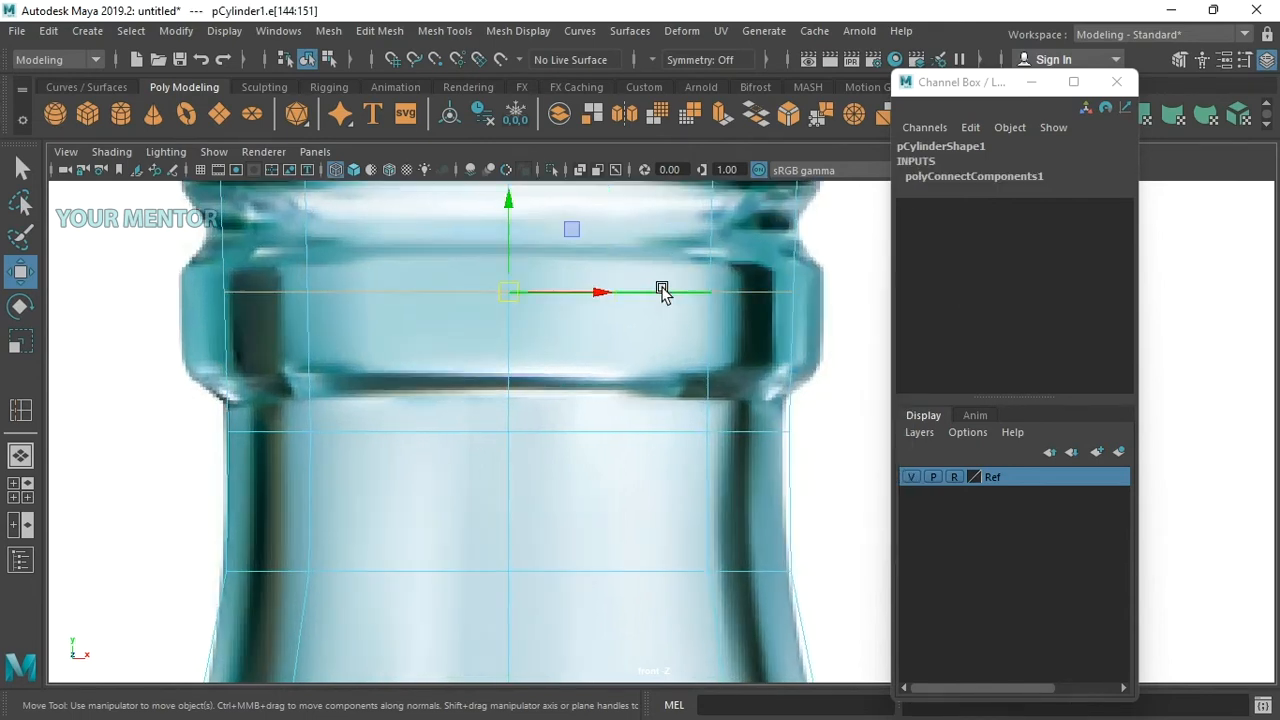
drag(509, 260, 509, 260)
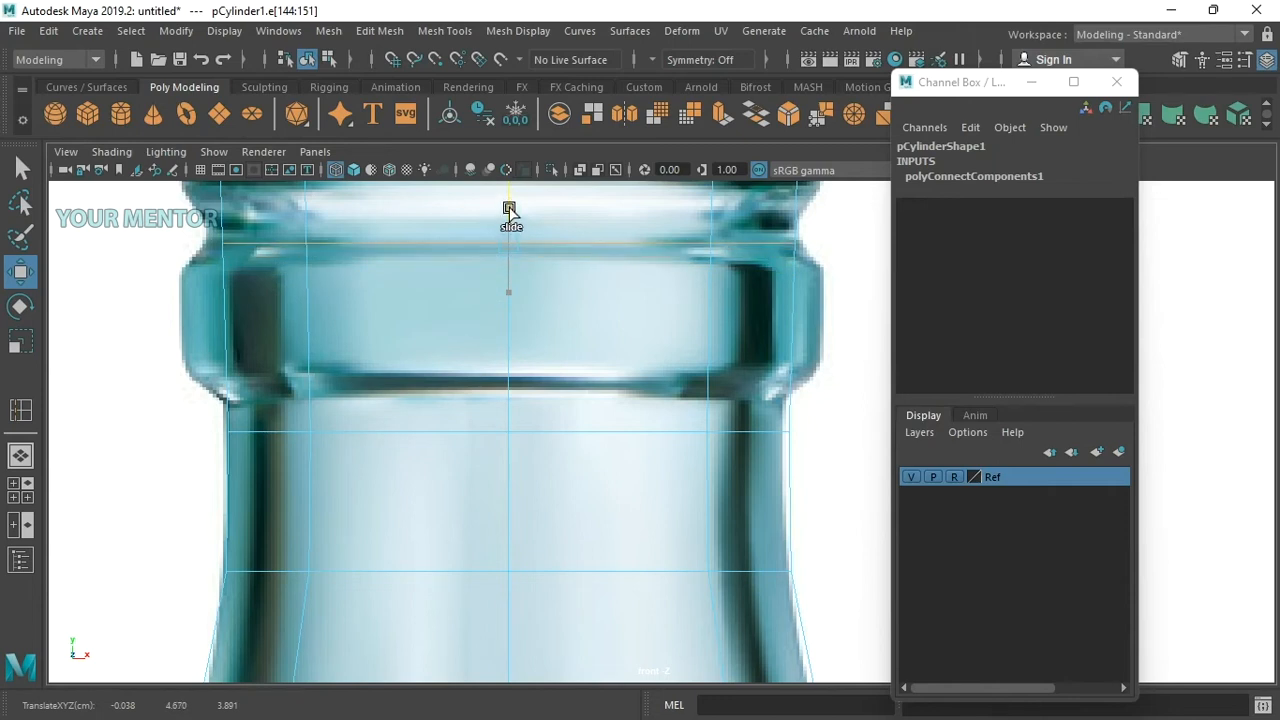
Slide the next edge loop down the neck up to the lower edge of the reference collar
click(558, 438)
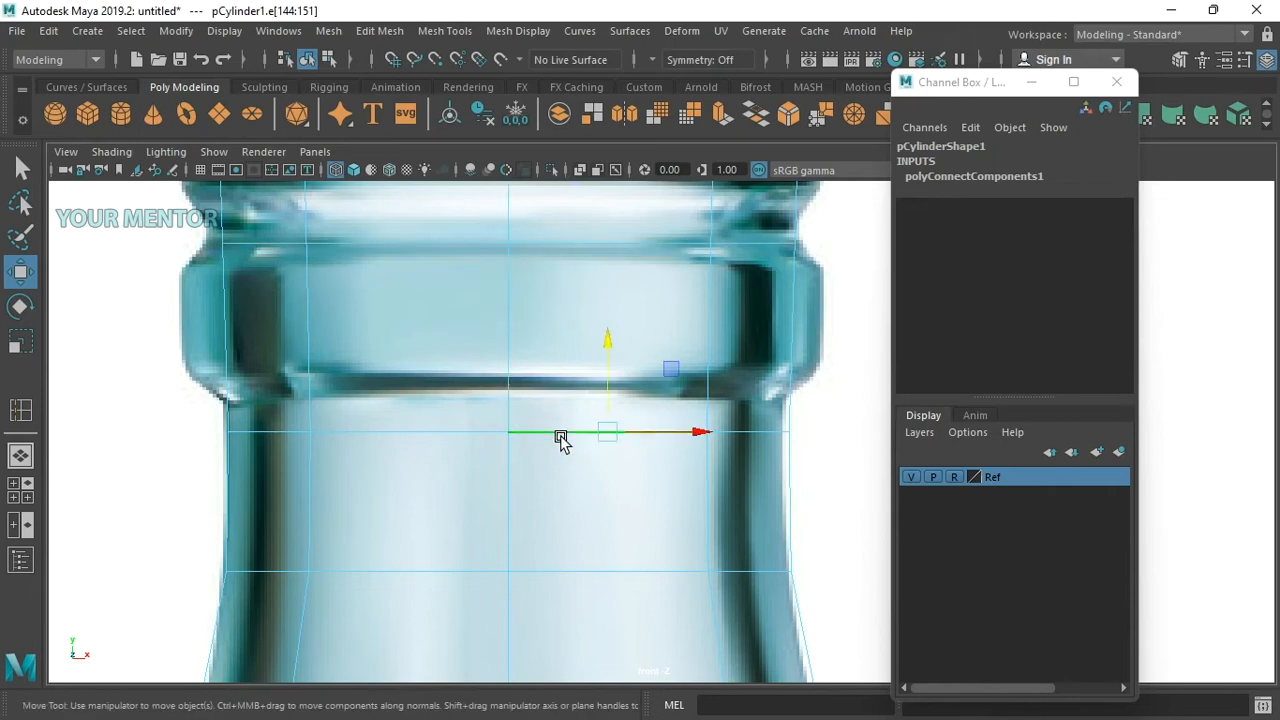
drag(509, 380, 503, 349)
alt+middle_drag(503, 349, 557, 362)
scroll(557, 362, down, 2)
Select the ring of faces between the two collar loops and display the mesh shaded in perspective
right_click(529, 268)
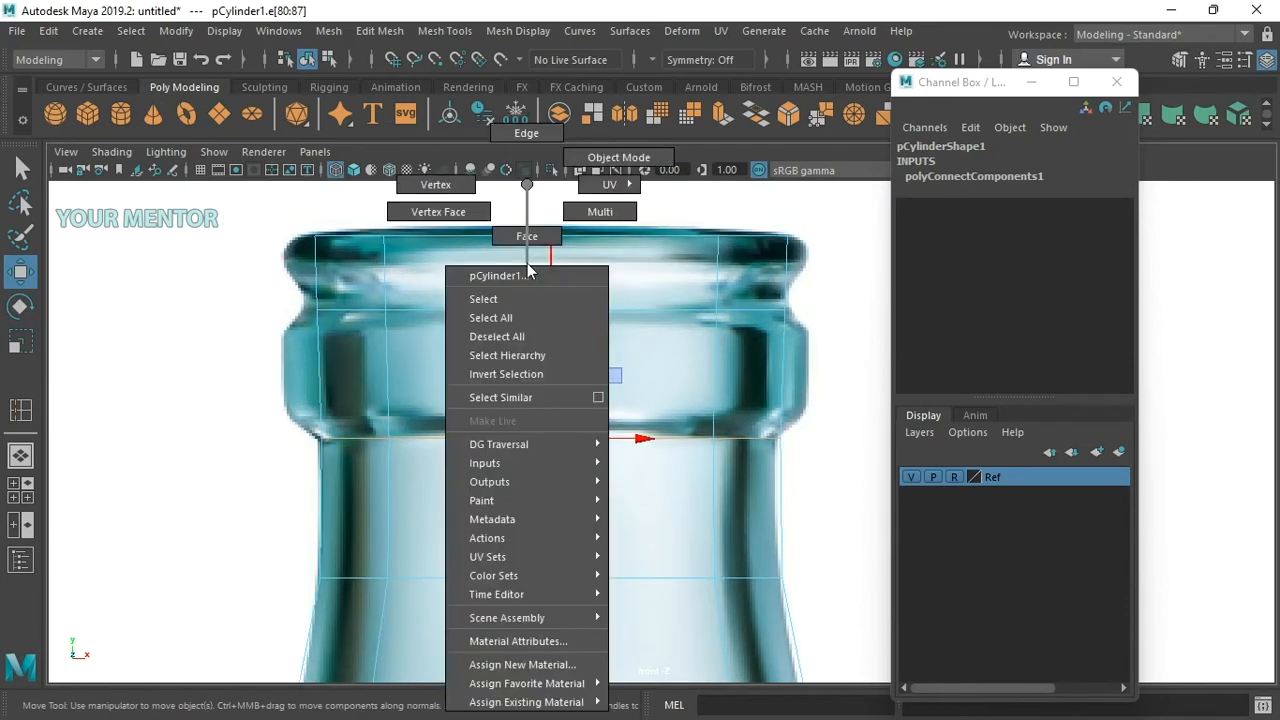
click(246, 357)
drag(679, 357, 834, 357)
key(space)
drag(669, 380, 666, 434)
scroll(636, 330, down, 1)
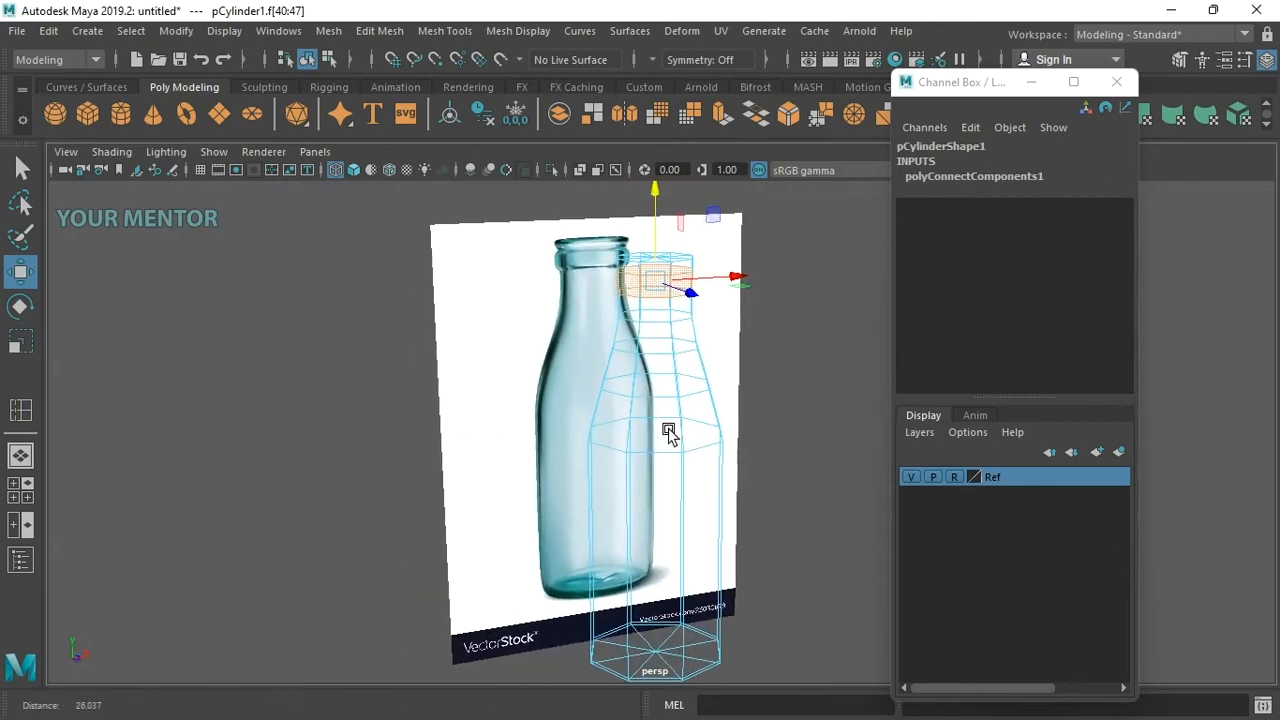
key(5)
alt+drag(714, 334, 677, 340)
scroll(652, 341, up, 2)
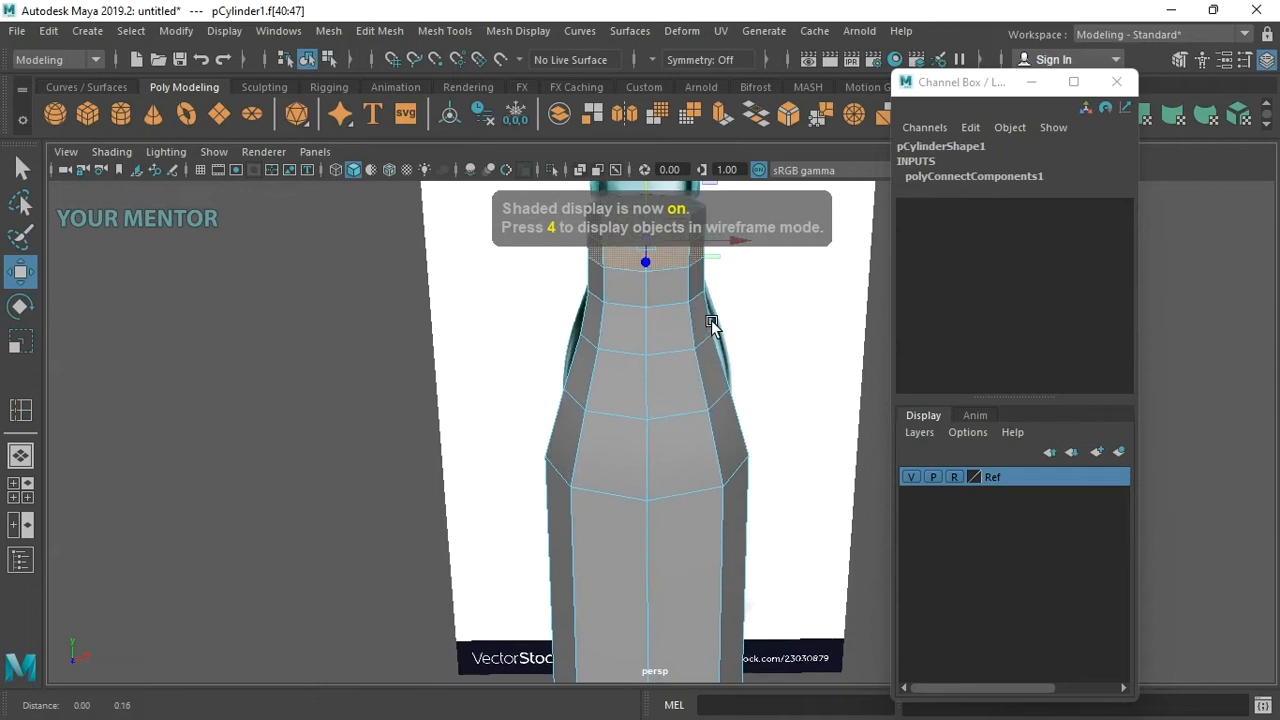
scroll(711, 304, up, 5)
scroll(727, 393, down, 2)
alt+drag(550, 365, 729, 390)
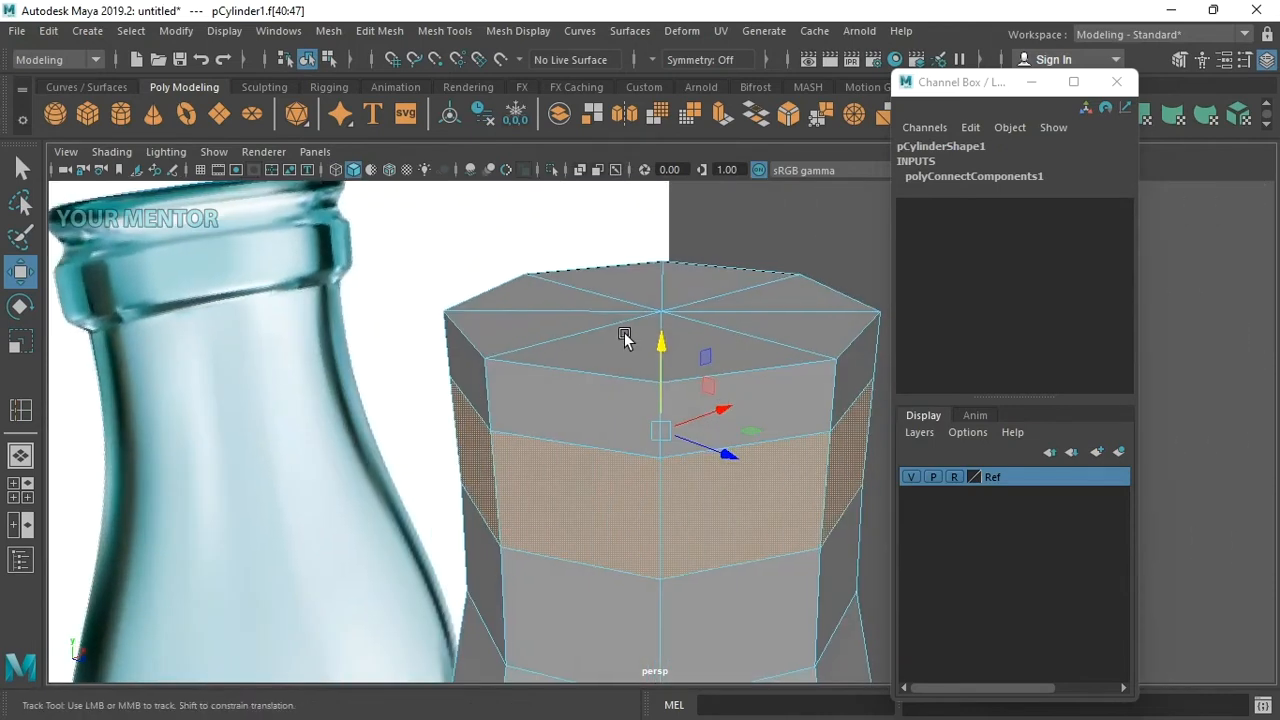
alt+middle_drag(626, 338, 606, 330)
Extrude the selected face ring outward to form the neck's collar and scale its outer faces slightly shorter vertically
key(ctrl+e)
scroll(650, 362, down, 4)
alt+drag(728, 384, 608, 420)
alt+middle_drag(664, 516, 647, 446)
scroll(647, 446, up, 2)
alt+drag(622, 378, 560, 391)
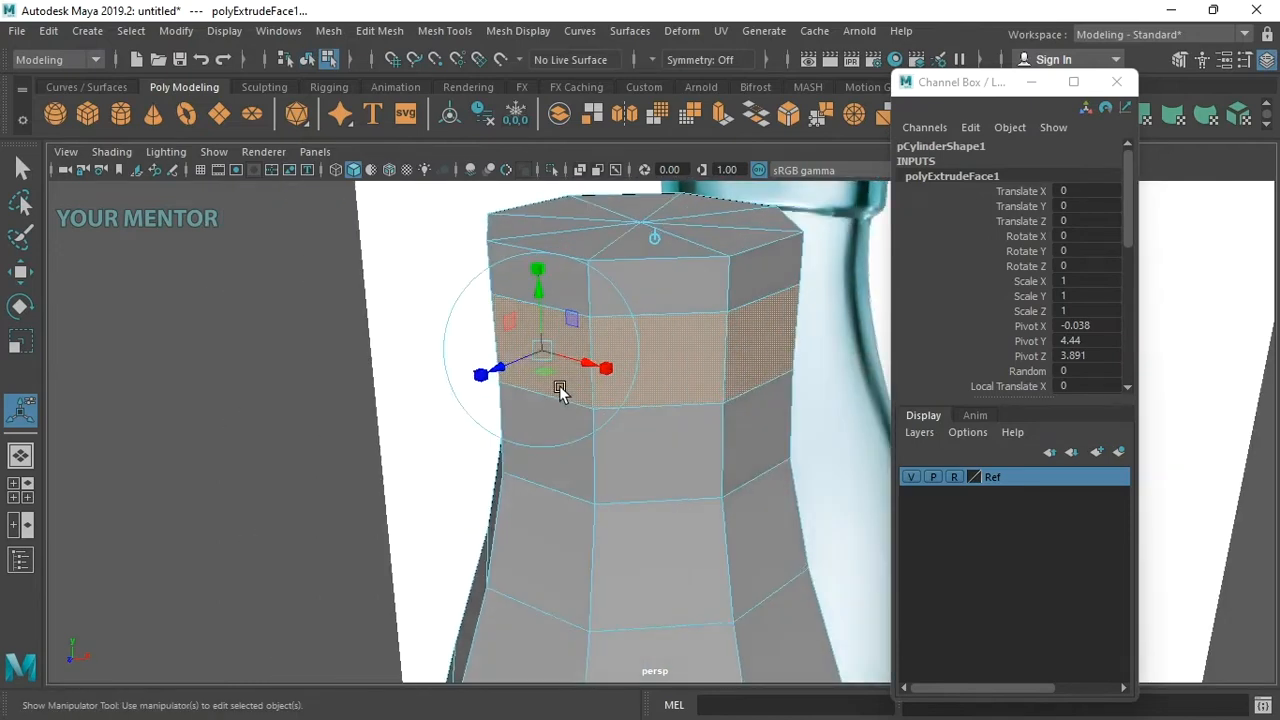
alt+middle_drag(560, 391, 571, 461)
drag(518, 435, 489, 442)
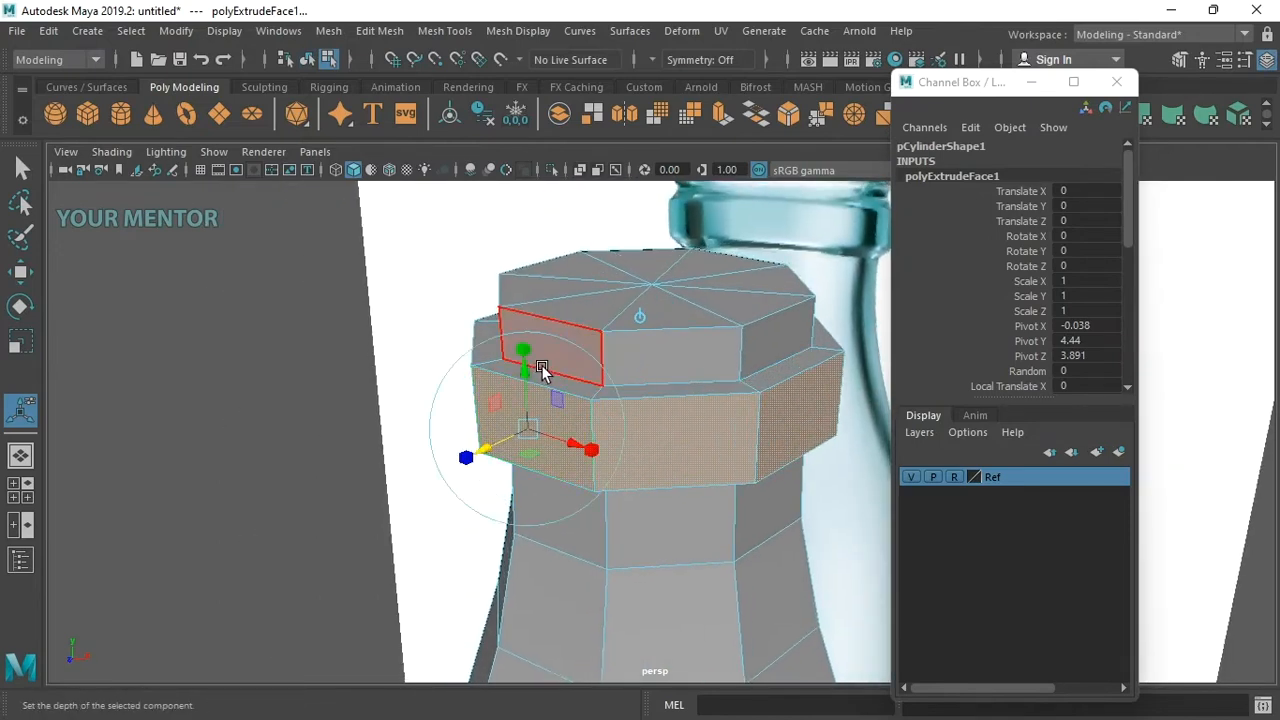
drag(527, 360, 548, 398)
Compare the extruded collar with the reference in the front view using wireframe display
key(space)
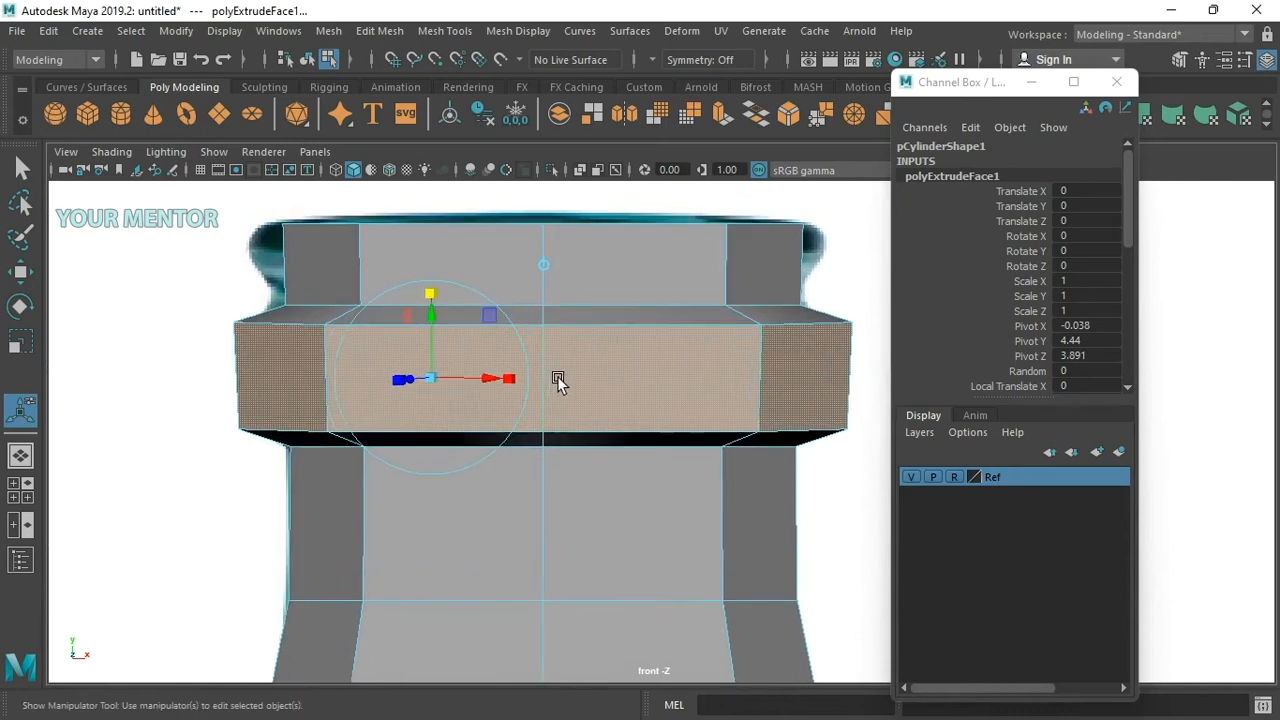
key(4)
alt+middle_drag(557, 376, 669, 354)
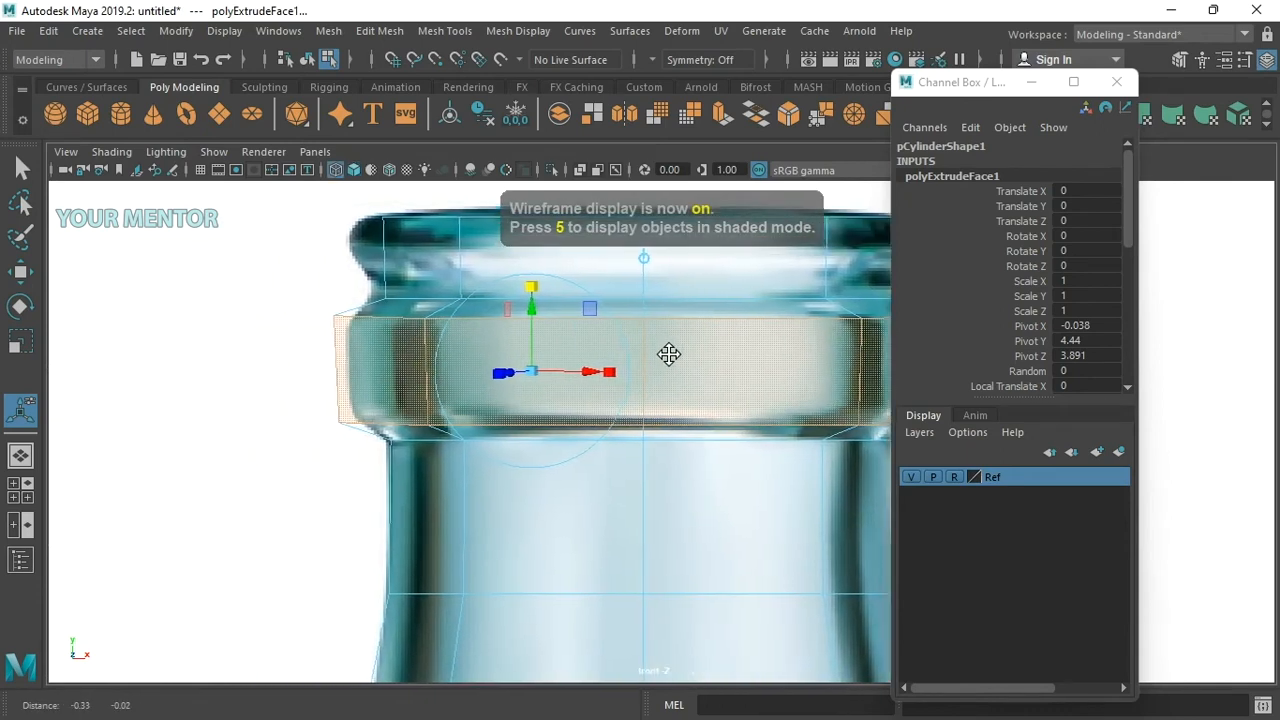
alt+middle_drag(564, 336, 402, 393)
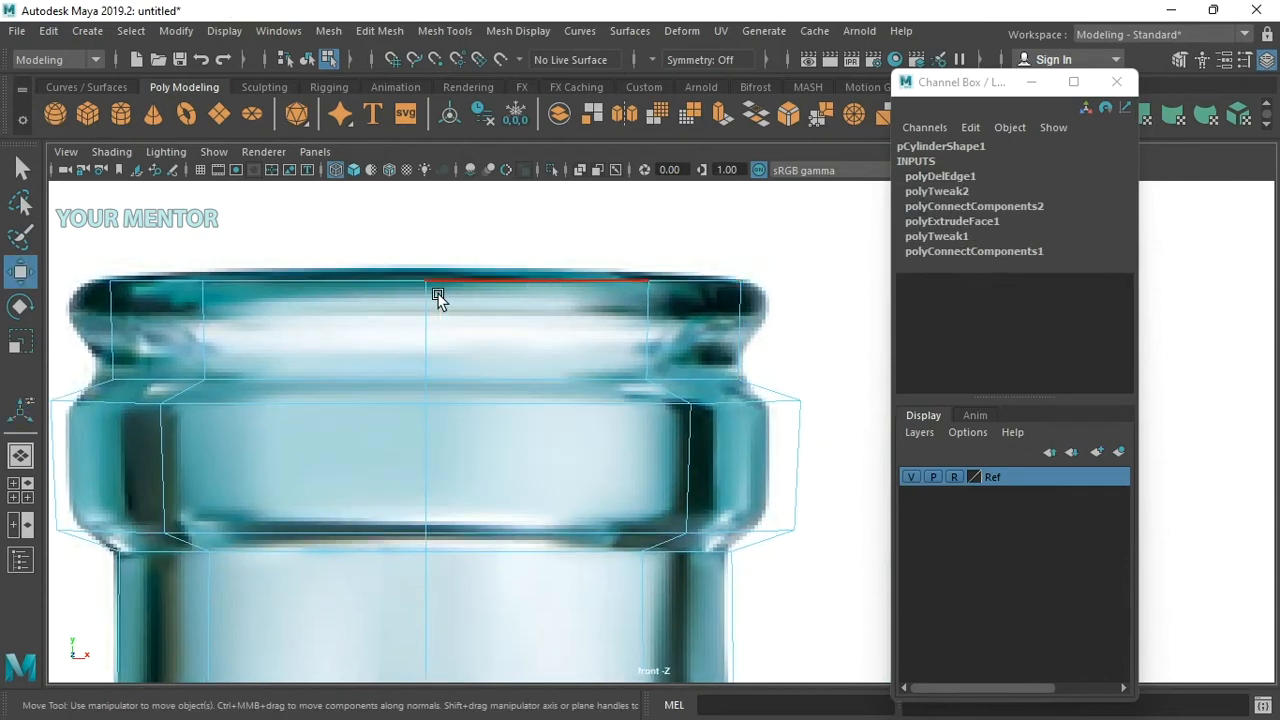
Undo the deletion of the edge loop above the collar and slide that loop up toward the bottle's rim
alt+right_drag(438, 297, 551, 289)
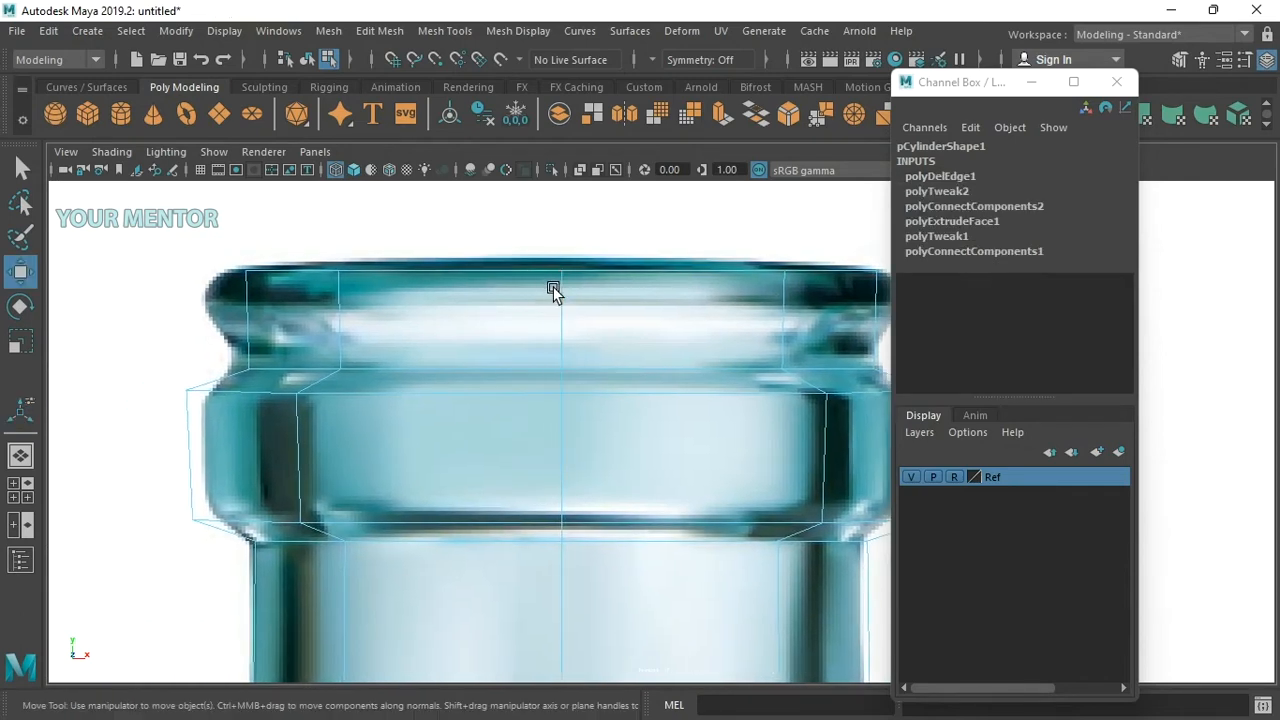
shift+right_click(378, 297)
shift+right_drag(378, 295, 269, 326)
key(ctrl+z)
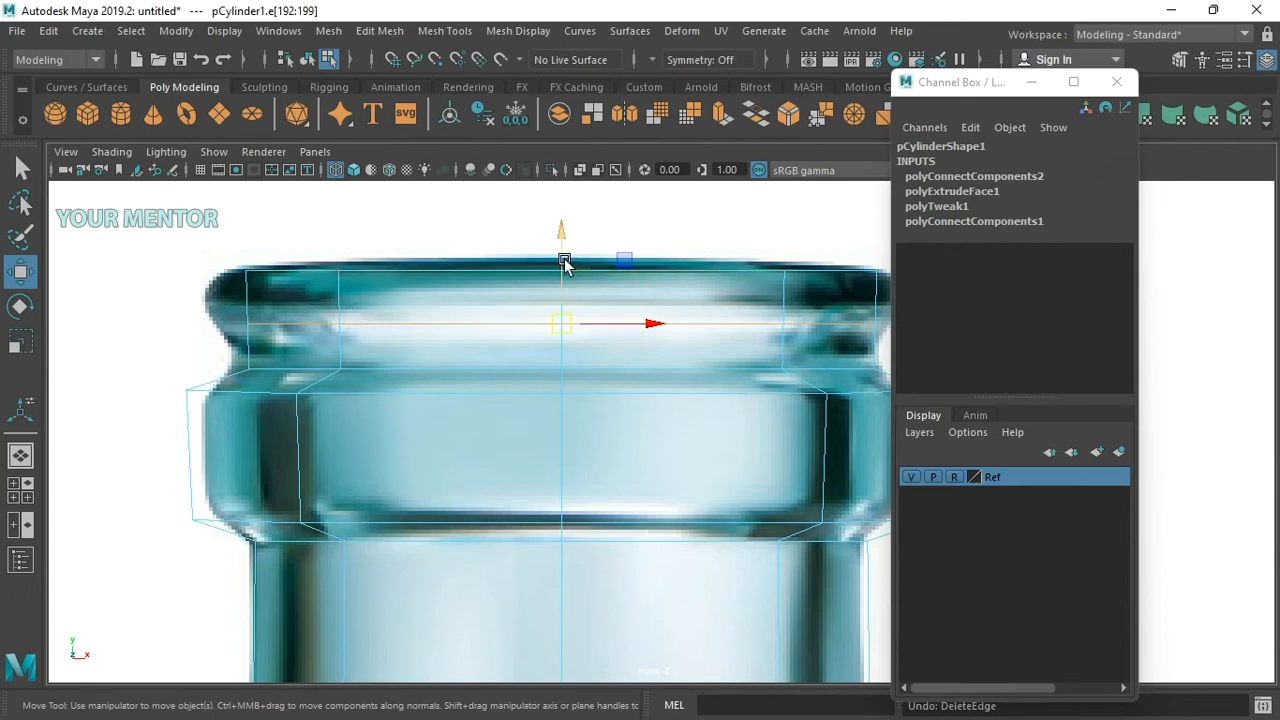
drag(564, 262, 563, 248)
Select the ring of faces between the rim and the loop below it, and display the mesh shaded in perspective
alt+middle_drag(603, 283, 586, 214)
right_drag(586, 214, 580, 236)
click(457, 297)
shift+double_click(300, 296)
key(space)
key(space)
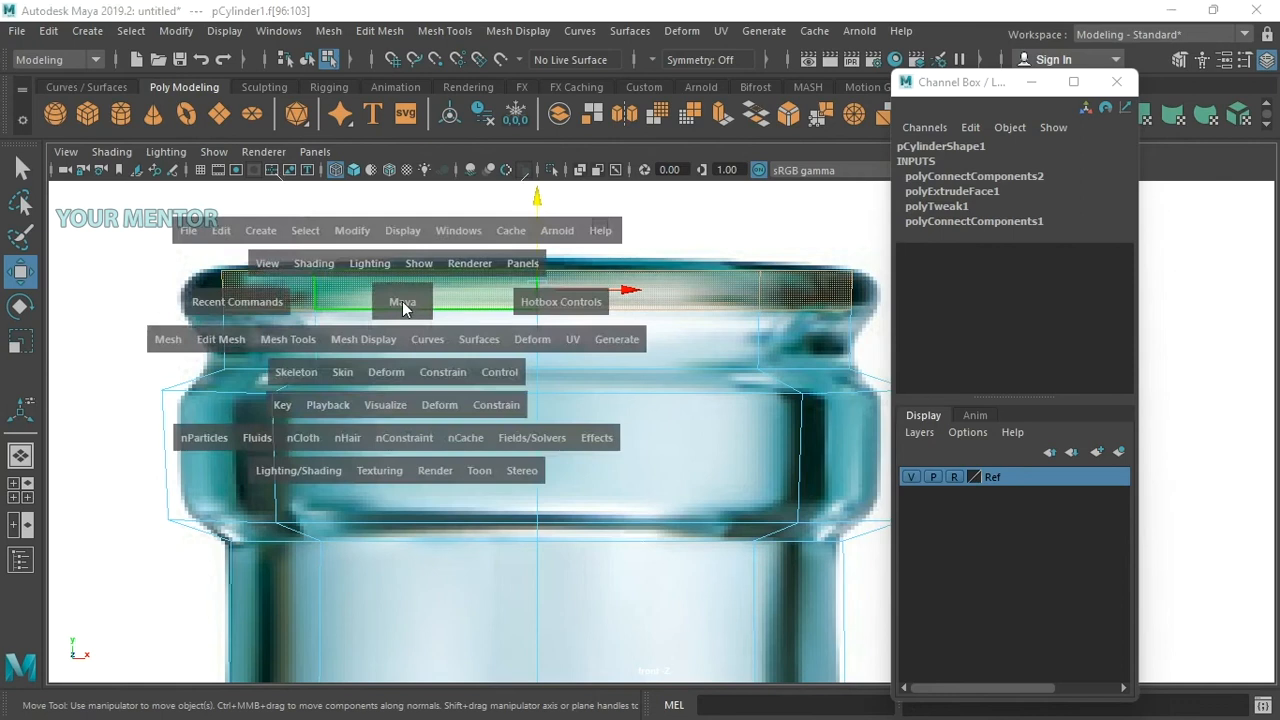
drag(517, 305, 466, 355)
key(6)
alt+drag(560, 330, 730, 423)
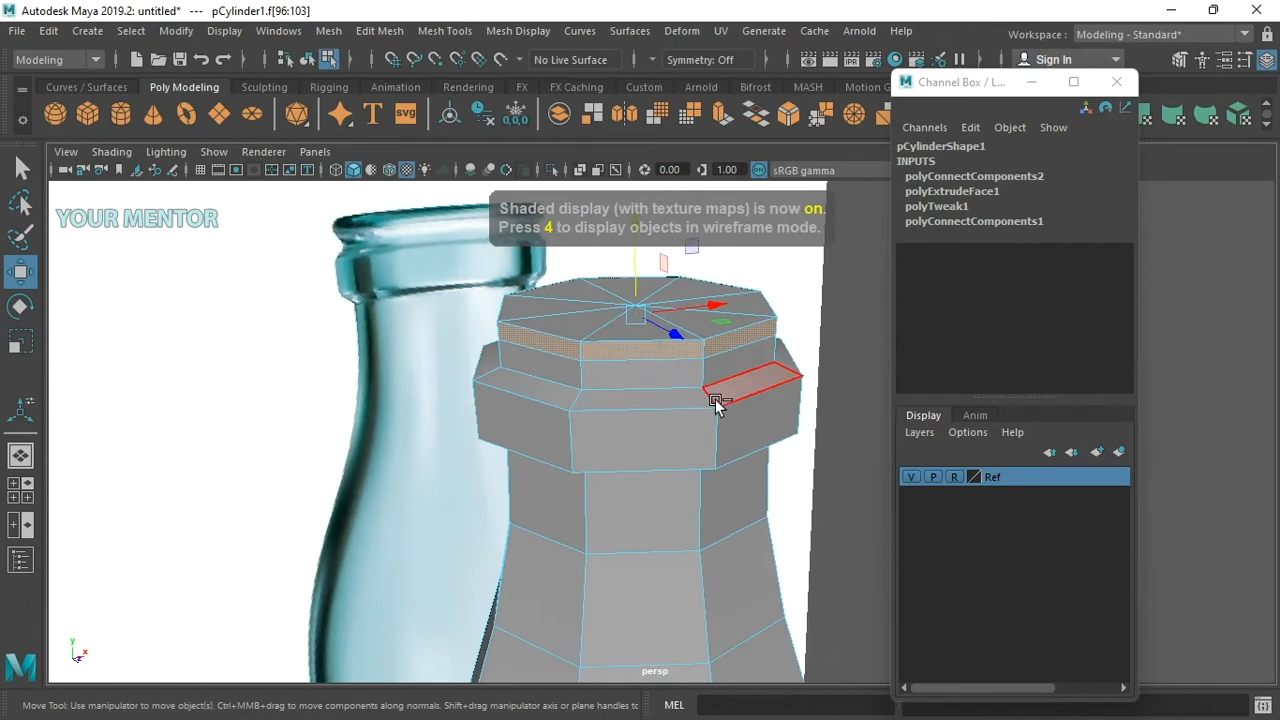
Extrude the rim's face ring outward to form a protruding lip around the mouth
key(ctrl+e)
alt+drag(633, 397, 548, 405)
alt+drag(468, 313, 711, 340)
alt+right_drag(711, 340, 666, 384)
alt+drag(664, 358, 672, 352)
Return to object mode and examine the bottle's lip and collar with the smoothed preview
right_click(703, 331)
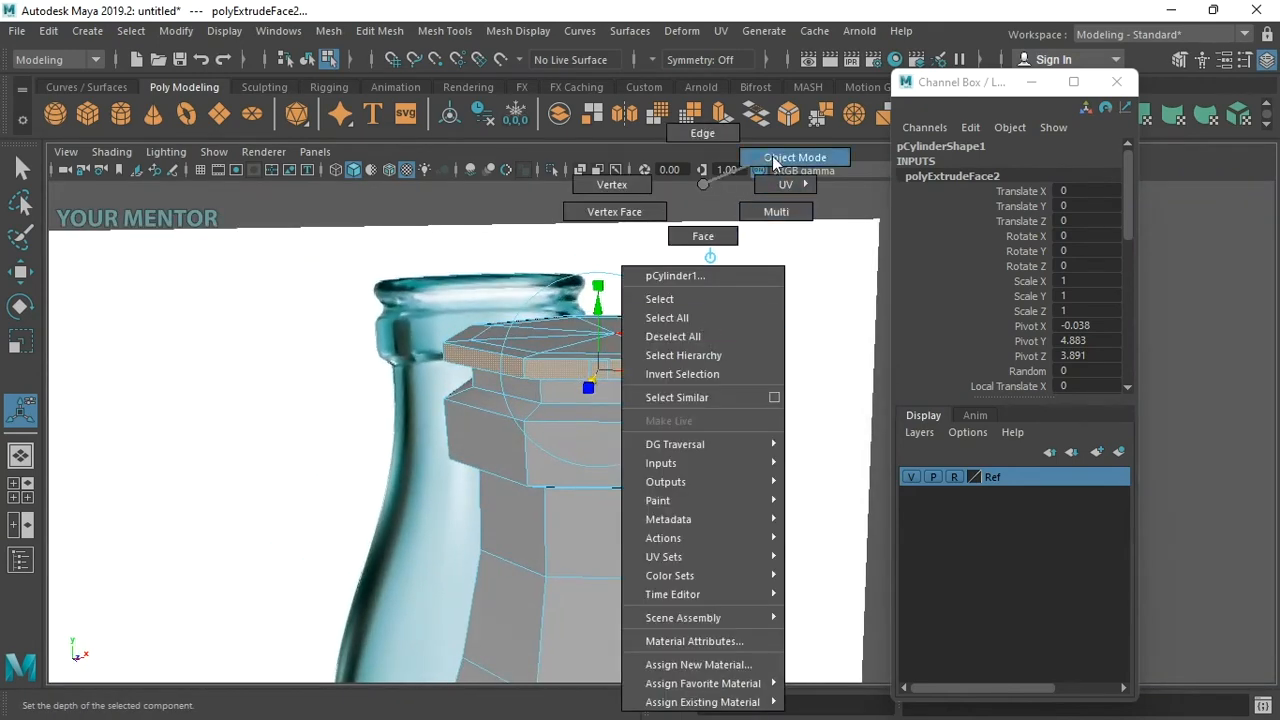
right_drag(768, 166, 774, 163)
click(686, 232)
scroll(683, 372, down, 1)
click(679, 373)
key(w)
scroll(619, 411, down, 3)
alt+drag(619, 411, 690, 386)
key(3)
click(757, 372)
alt+right_drag(648, 412, 668, 444)
alt+drag(668, 442, 583, 352)
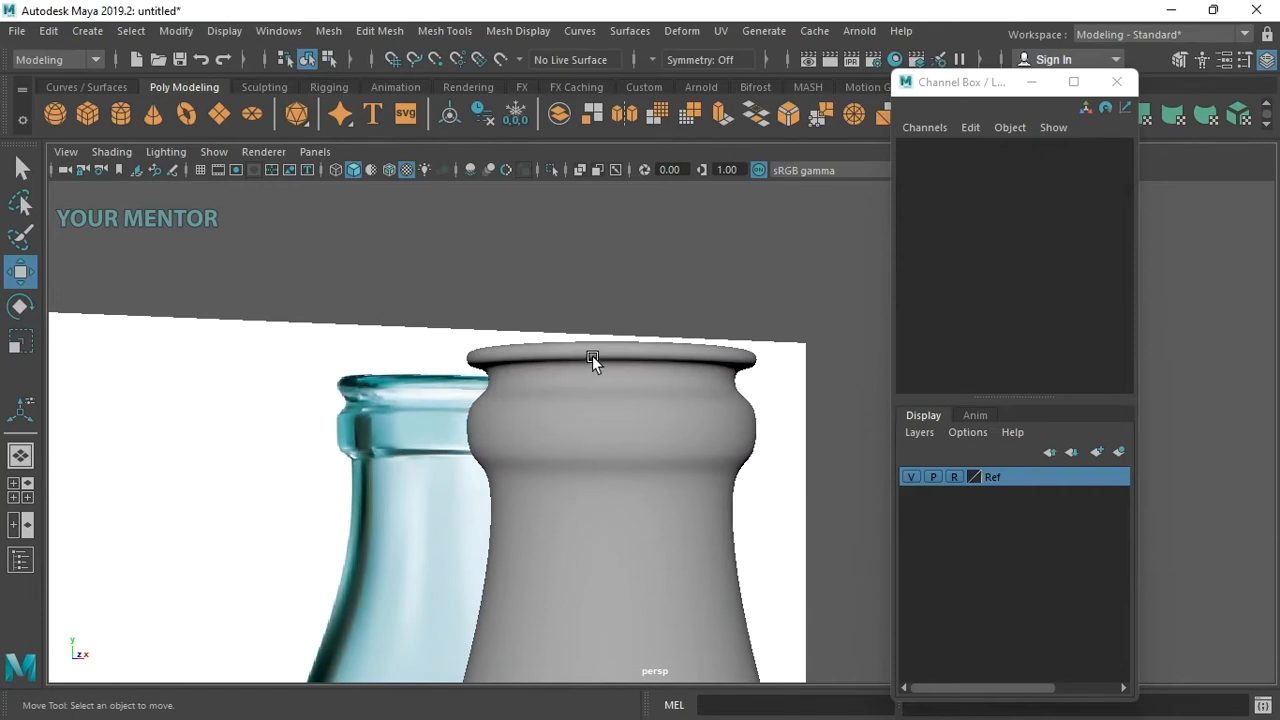
alt+drag(426, 402, 275, 367)
click(590, 424)
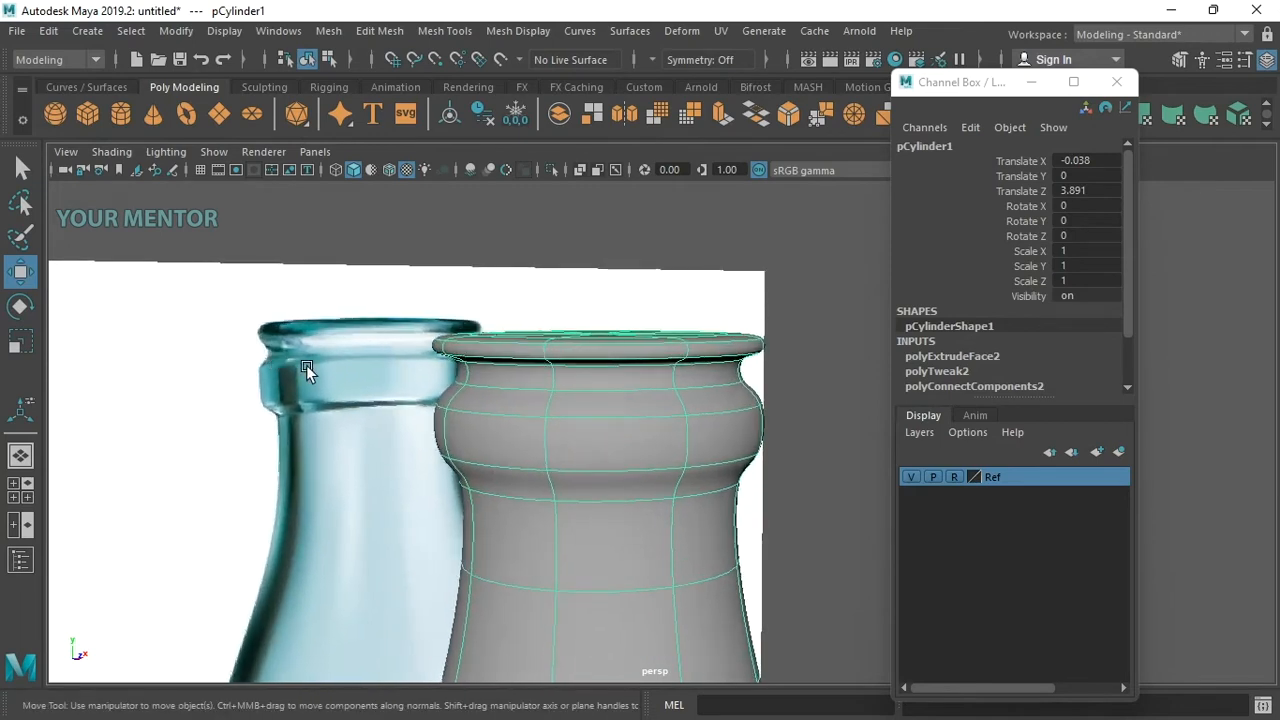
Turn off the smooth preview and insert supporting edge loops close to the collar's upper and lower edges
key(1)
alt+drag(600, 384, 450, 314)
right_drag(450, 314, 430, 132)
double_click(453, 334)
shift+right_click(455, 334)
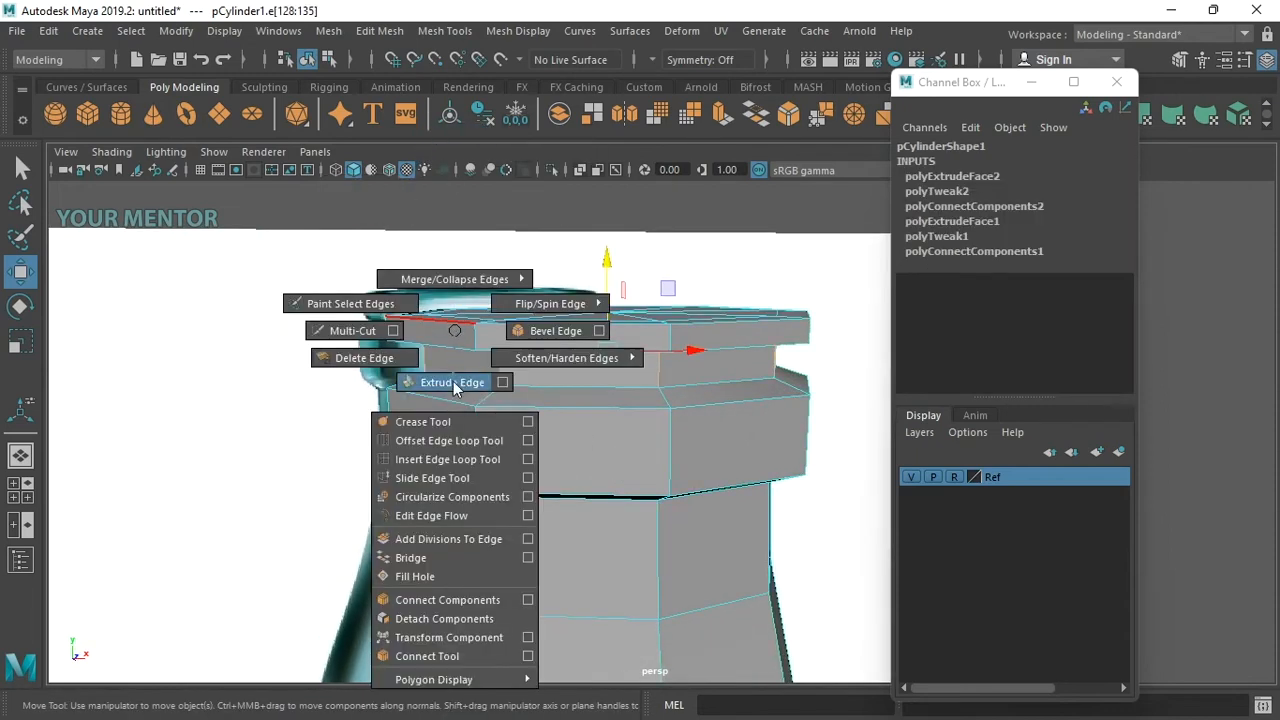
click(447, 459)
alt+drag(607, 397, 493, 369)
click(390, 363)
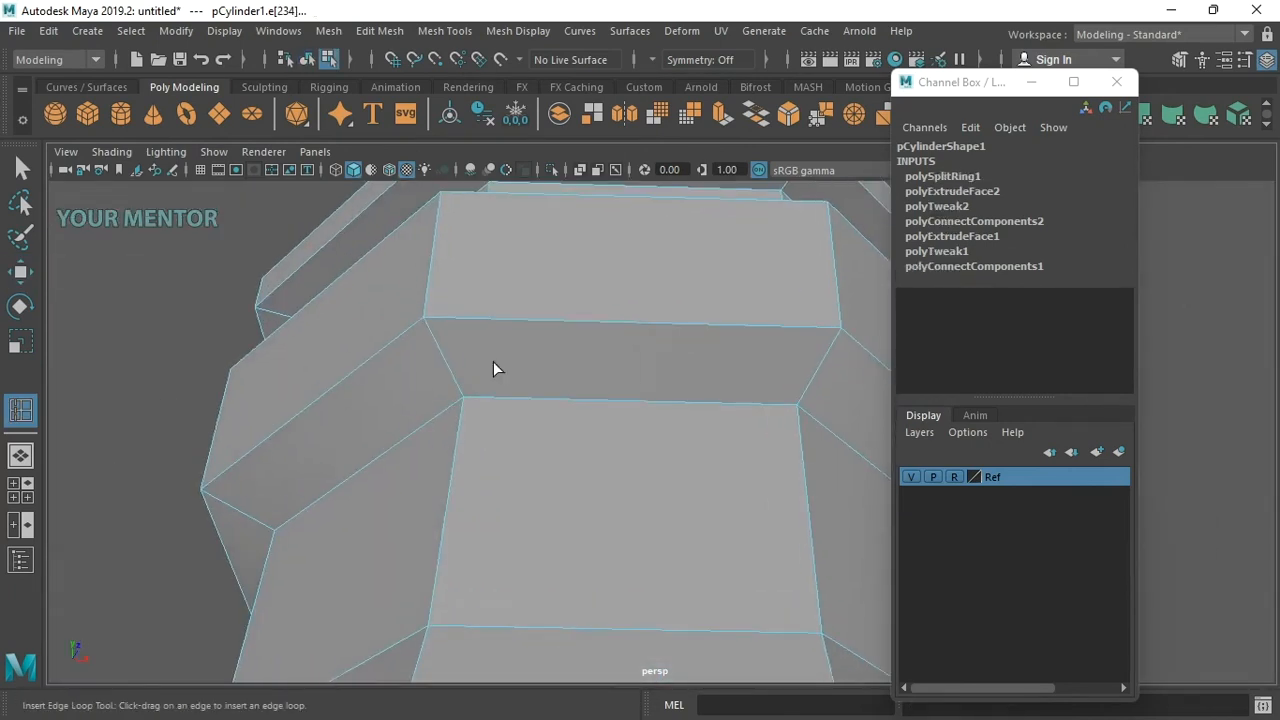
click(426, 326)
alt+drag(645, 315, 509, 426)
scroll(509, 426, down, 4)
key(w)
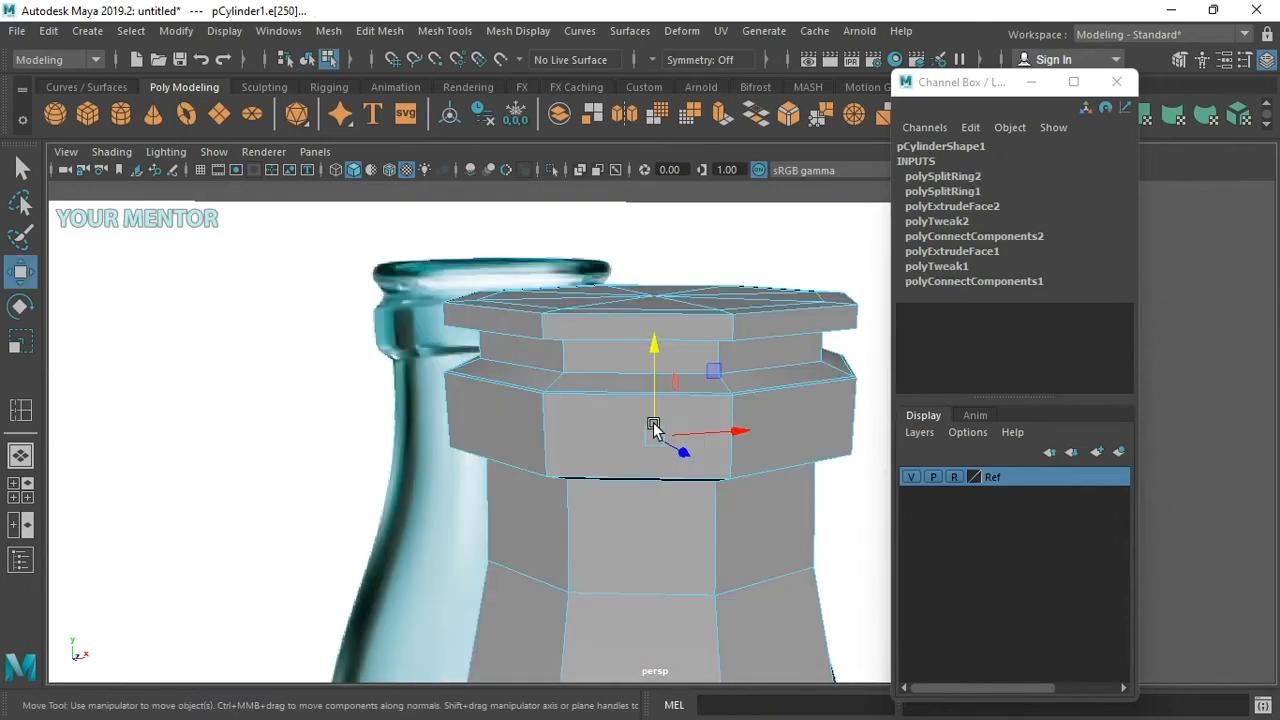
Preview the mesh smoothed in object mode and inspect the sharpened collar edges from several angles
key(3)
alt+drag(710, 404, 741, 359)
right_drag(633, 324, 728, 153)
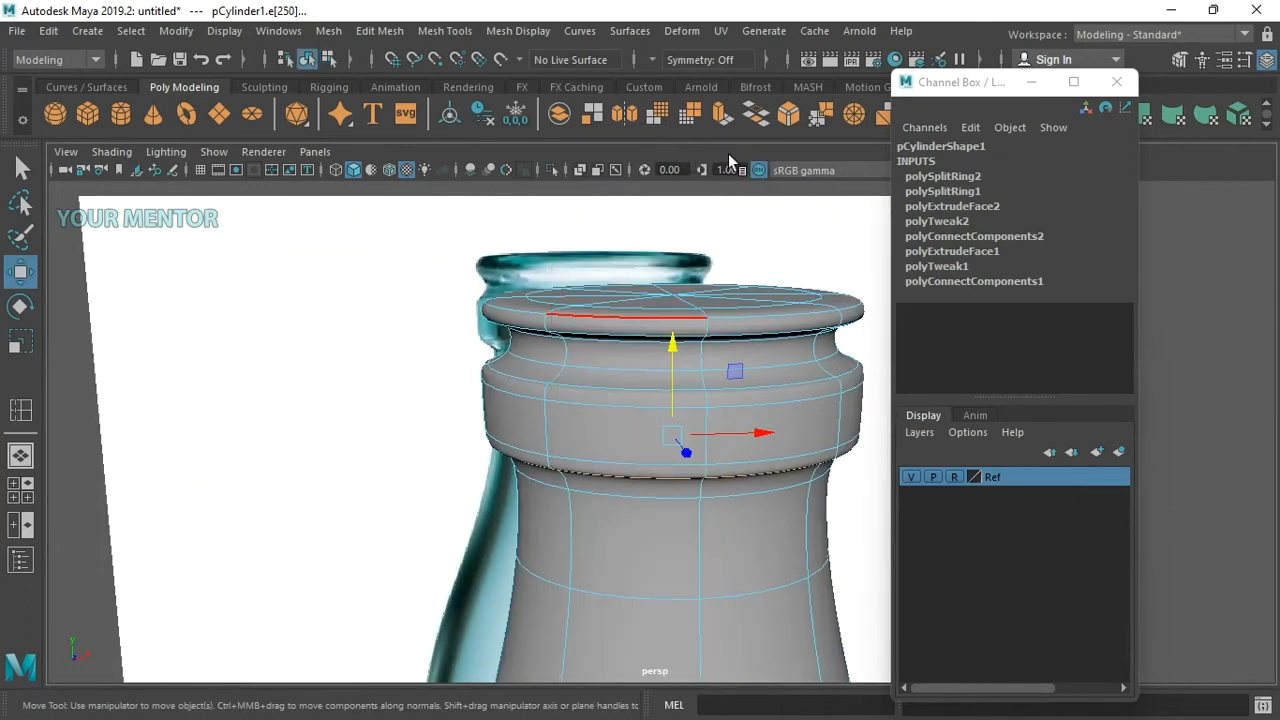
click(712, 235)
click(688, 346)
alt+drag(603, 396, 714, 401)
scroll(555, 365, up, 2)
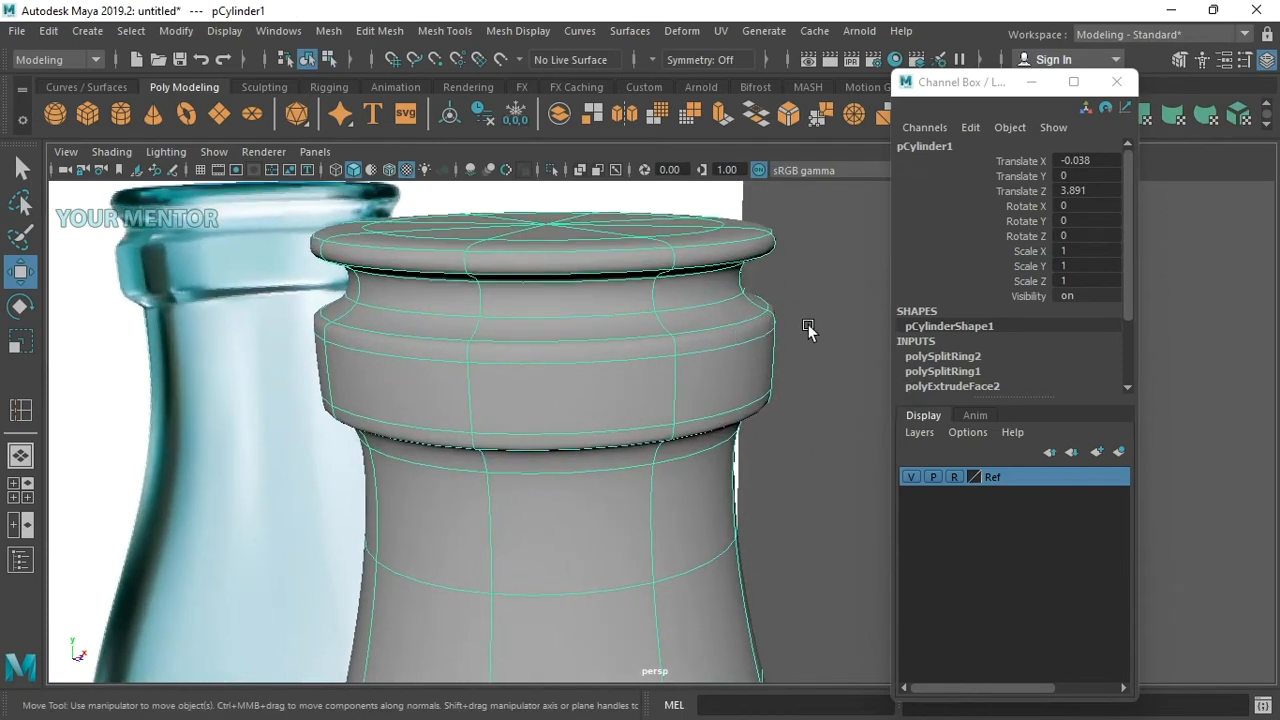
click(776, 334)
alt+drag(705, 341, 668, 340)
Insert two supporting edge loops around the lip, close to its upper and lower edges
click(553, 346)
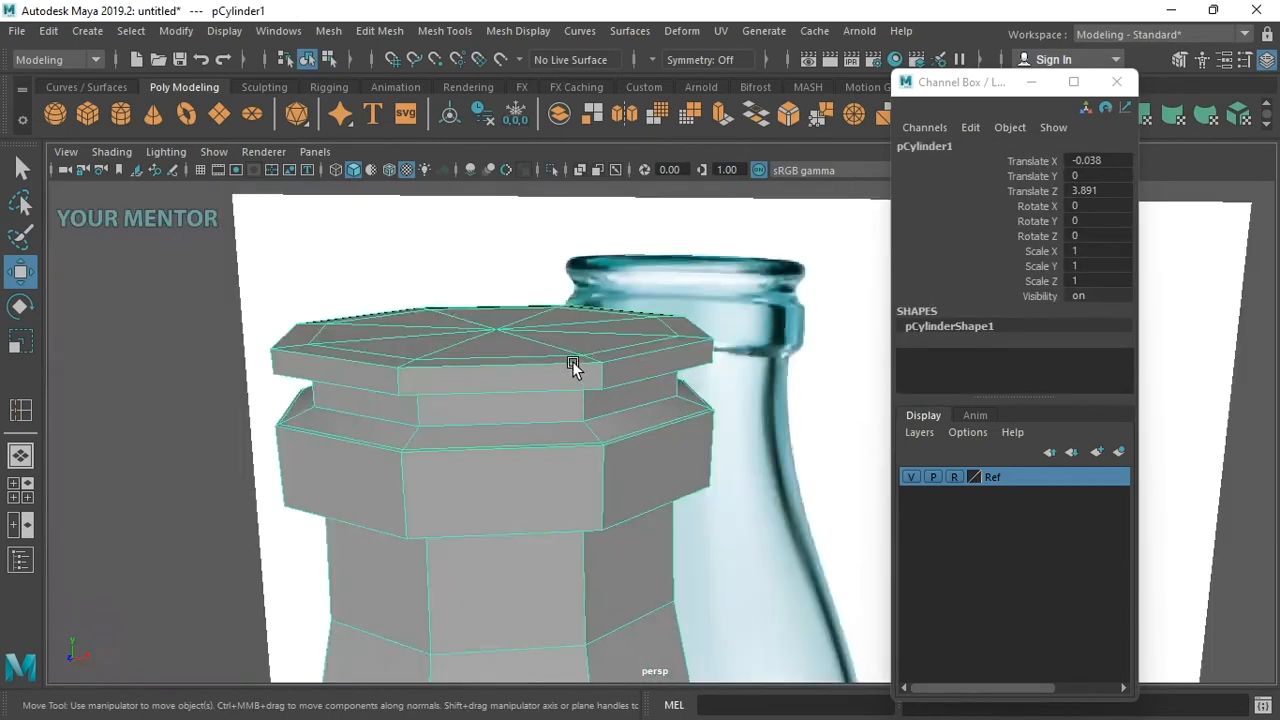
scroll(567, 374, up, 3)
alt+drag(558, 382, 604, 420)
scroll(613, 439, up, 2)
right_drag(539, 278, 529, 138)
shift+right_click(527, 248)
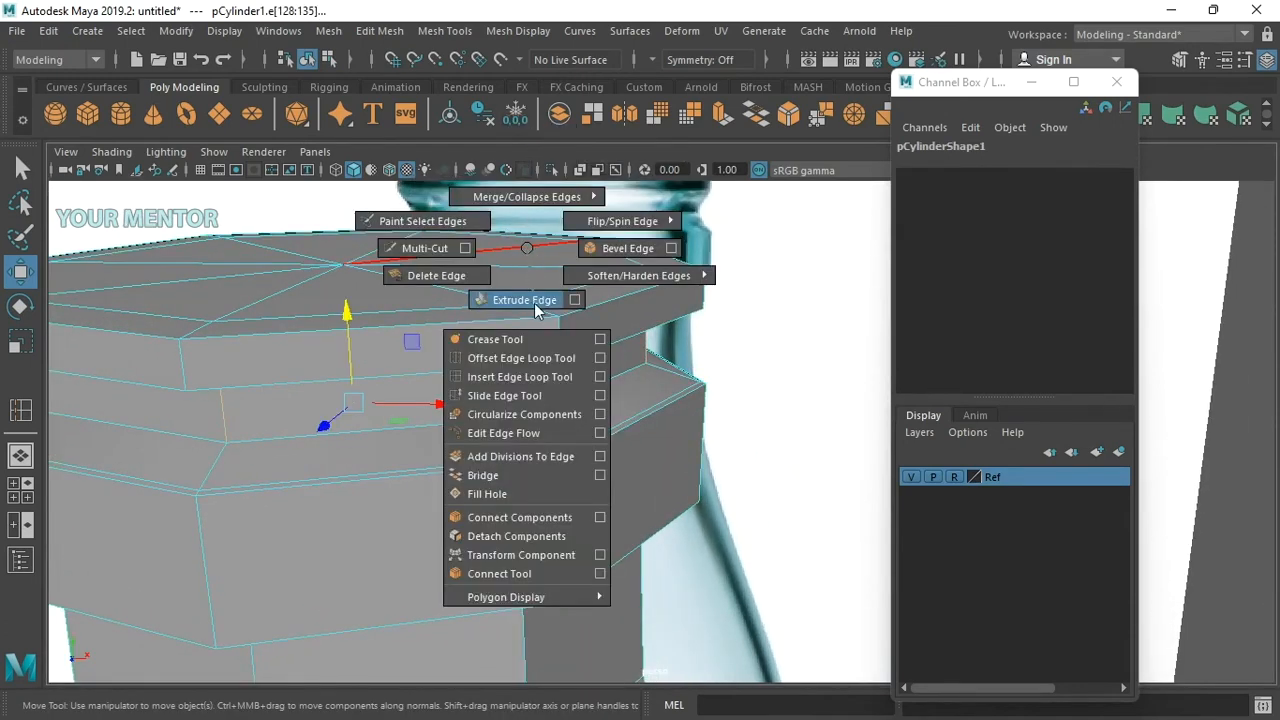
click(545, 378)
scroll(571, 371, up, 4)
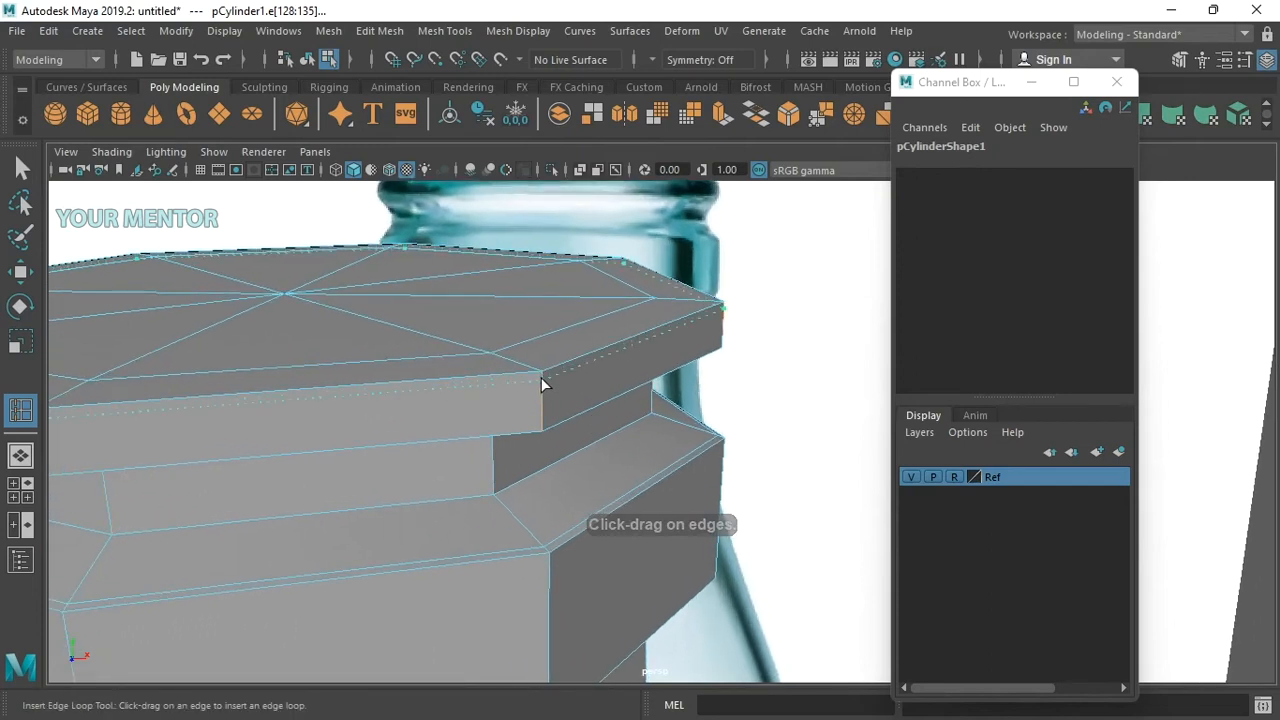
drag(541, 381, 541, 425)
click(541, 425)
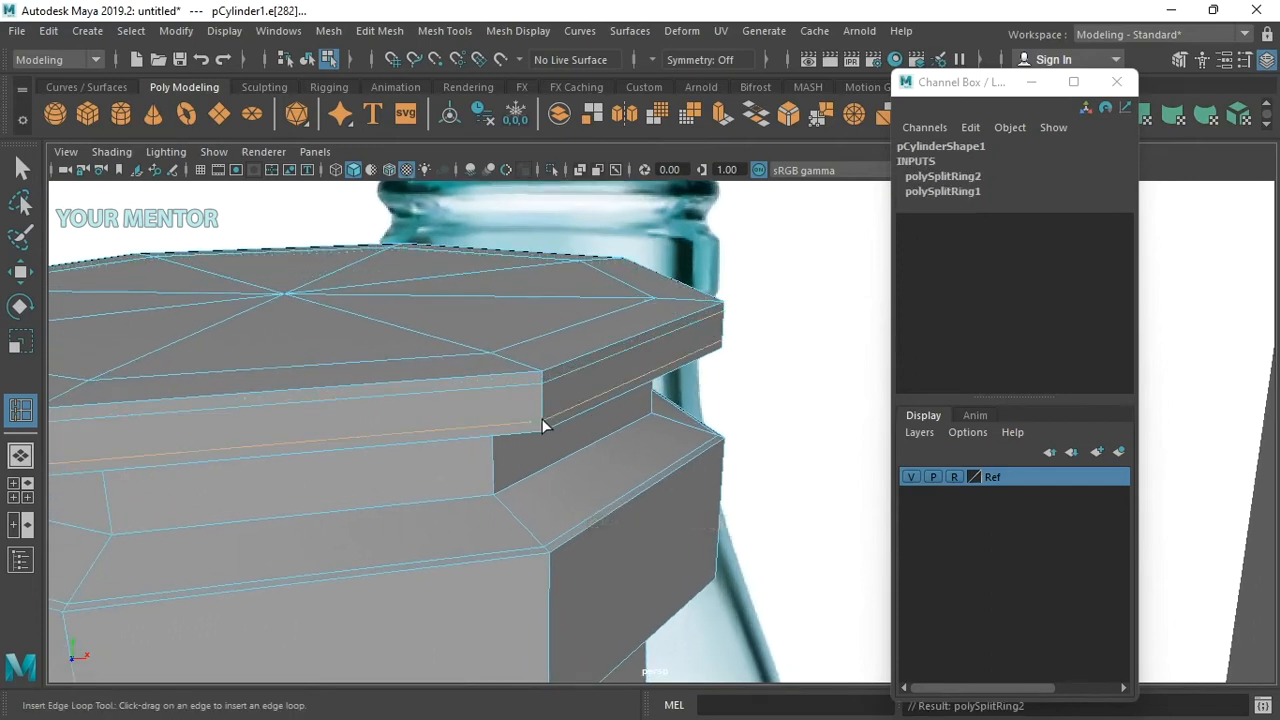
key(w)
Inspect the lip with the smoothed preview in object mode and return to the unsmoothed display
key(3)
right_drag(594, 386, 683, 157)
click(650, 271)
scroll(500, 385, down, 5)
alt+drag(414, 446, 582, 423)
click(579, 335)
scroll(547, 372, up, 3)
key(1)
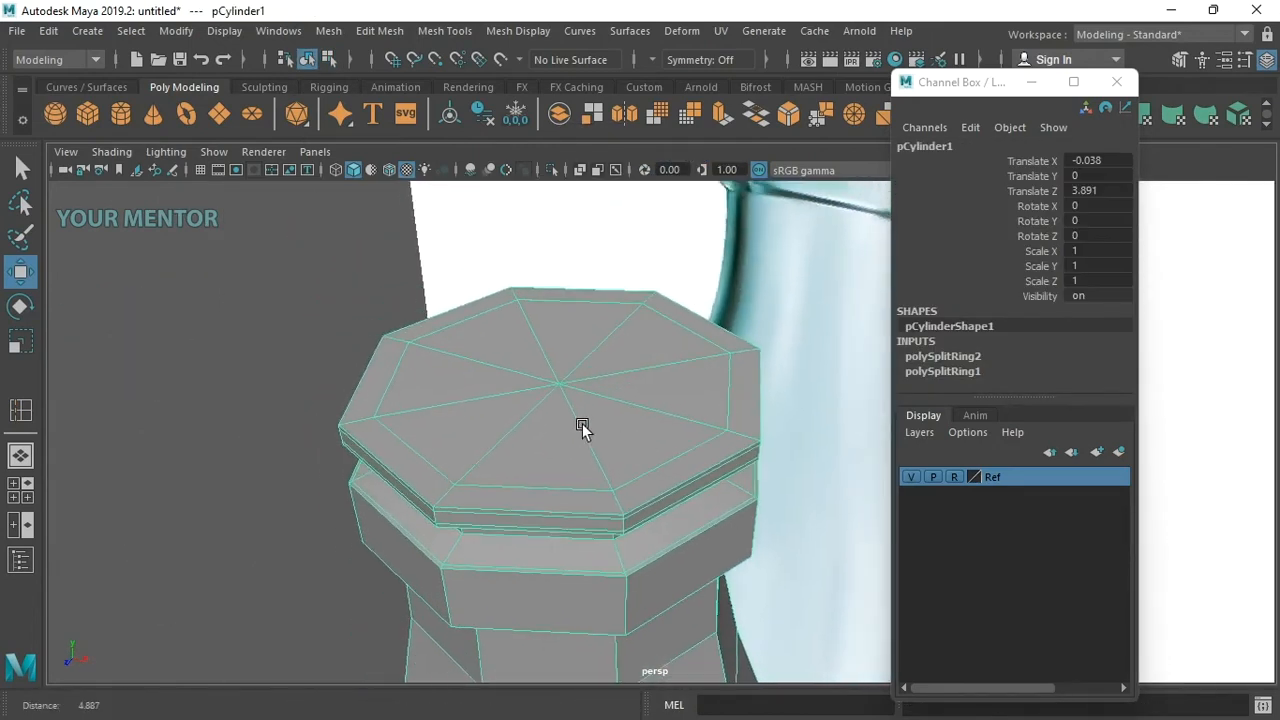
Delete the eight triangular cap faces inside the lip to open the bottle's mouth
scroll(522, 384, down, 3)
scroll(578, 440, up, 2)
scroll(578, 443, up, 2)
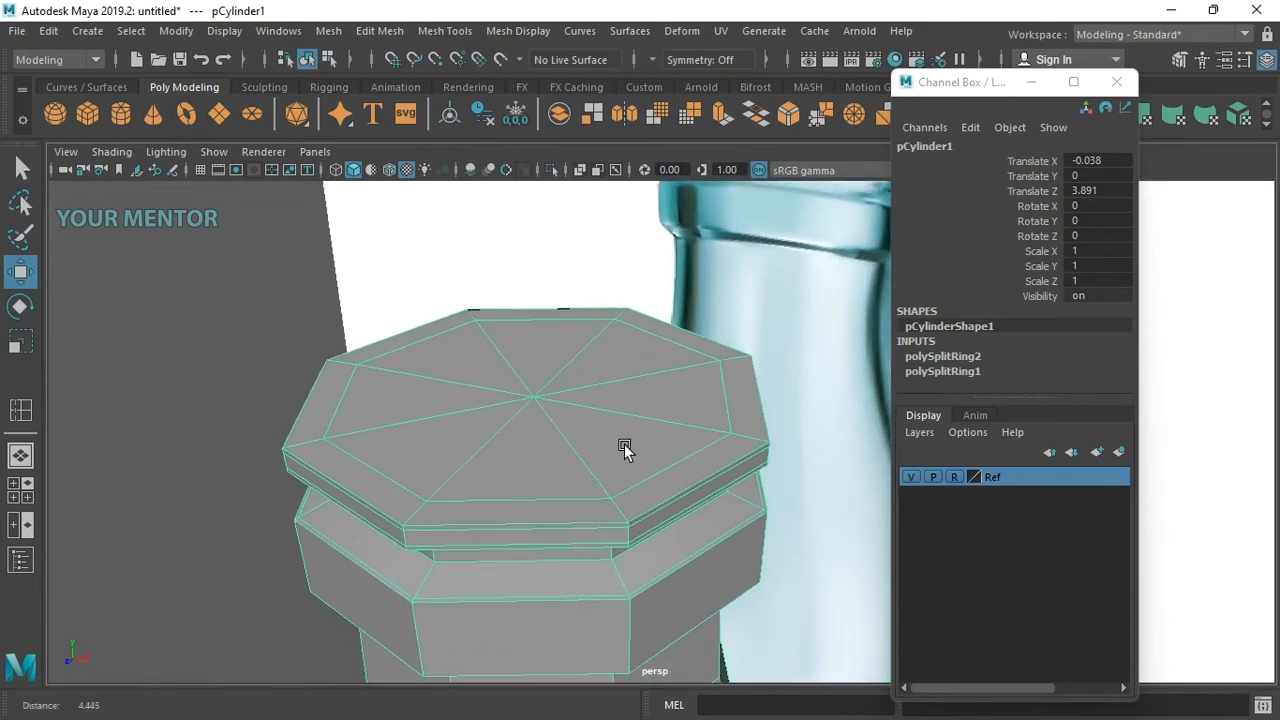
alt+drag(623, 449, 471, 286)
mouse_move(471, 286)
right_down()
mouse_move(470, 269)
mouse_move(470, 280)
right_up()
click(438, 389)
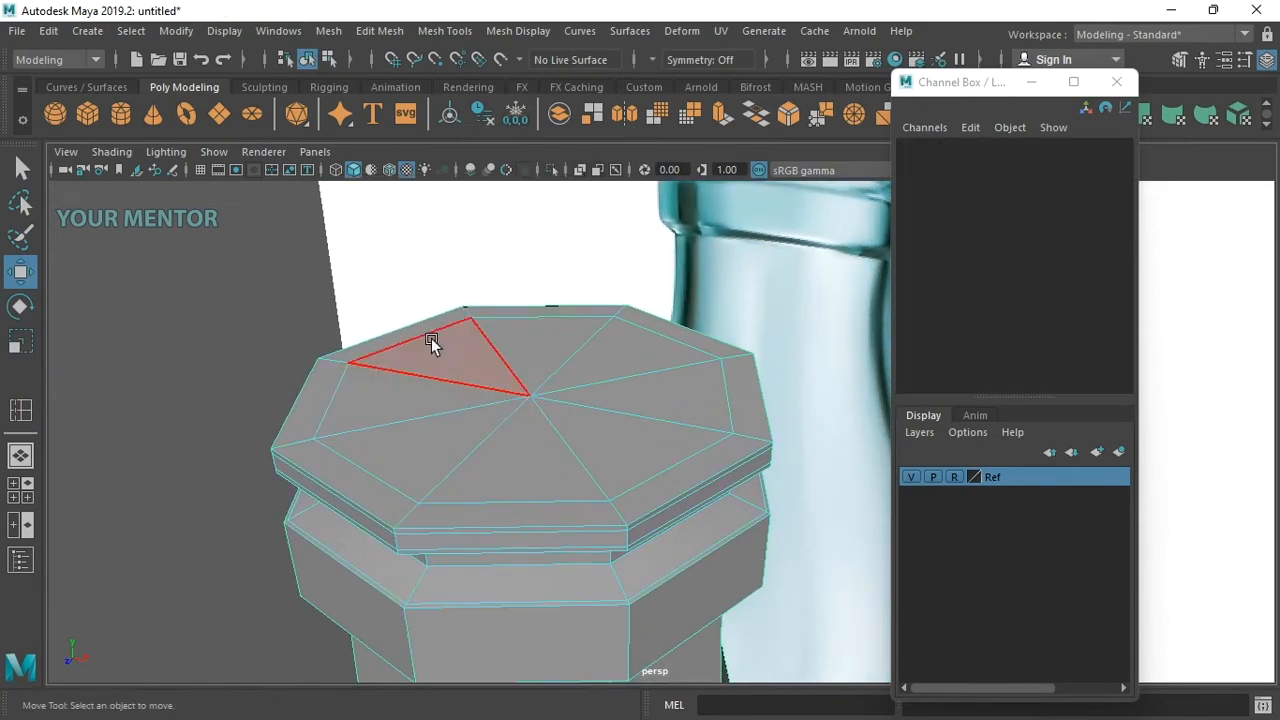
scroll(363, 417, down, 2)
click(363, 417)
alt+drag(363, 417, 391, 377)
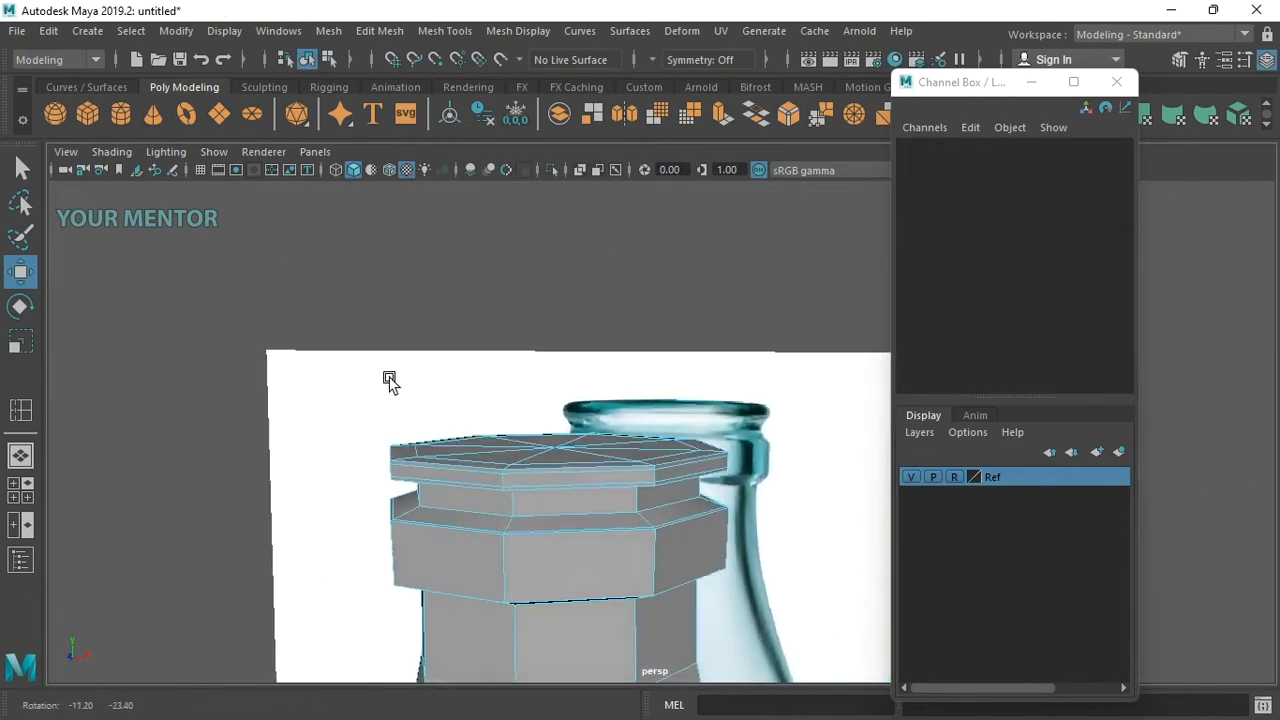
scroll(490, 472, up, 3)
alt+drag(490, 472, 449, 349)
click(449, 349)
shift+click(485, 306)
shift+click(651, 315)
shift+click(677, 366)
shift+click(655, 425)
shift+click(546, 451)
shift+click(403, 440)
scroll(467, 405, down, 3)
alt+drag(405, 455, 557, 434)
scroll(660, 520, up, 2)
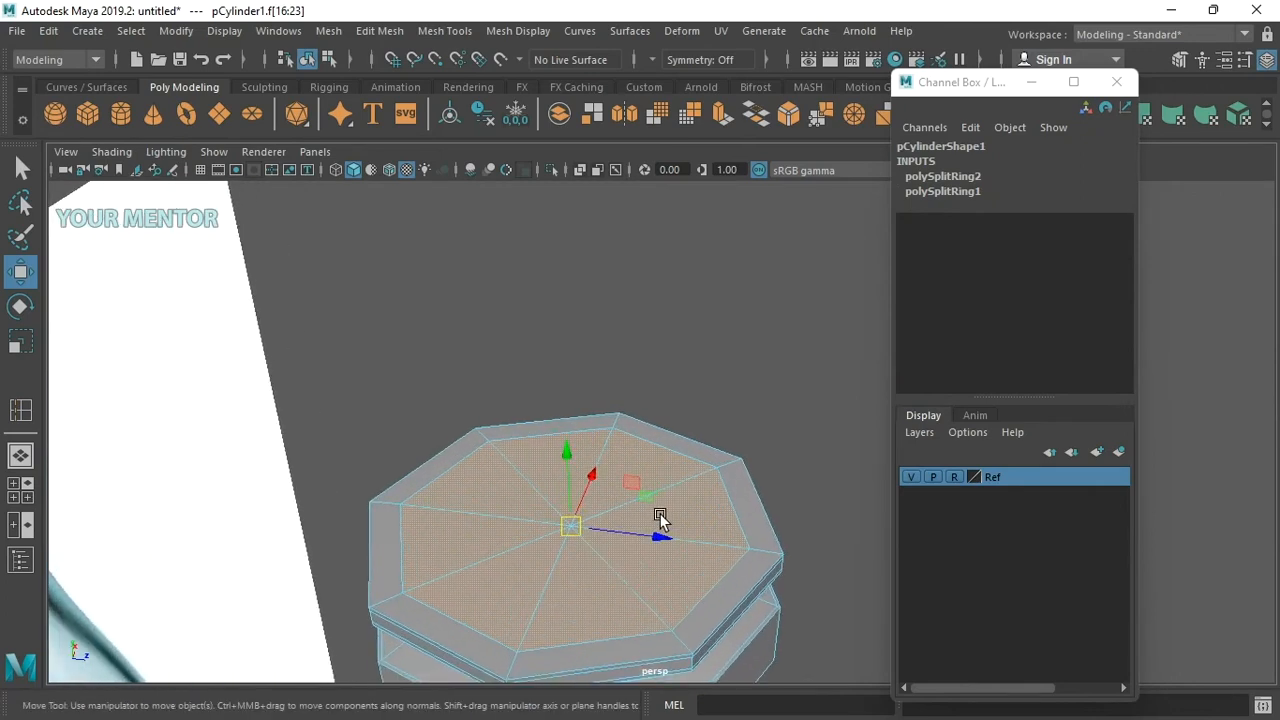
key(Delete)
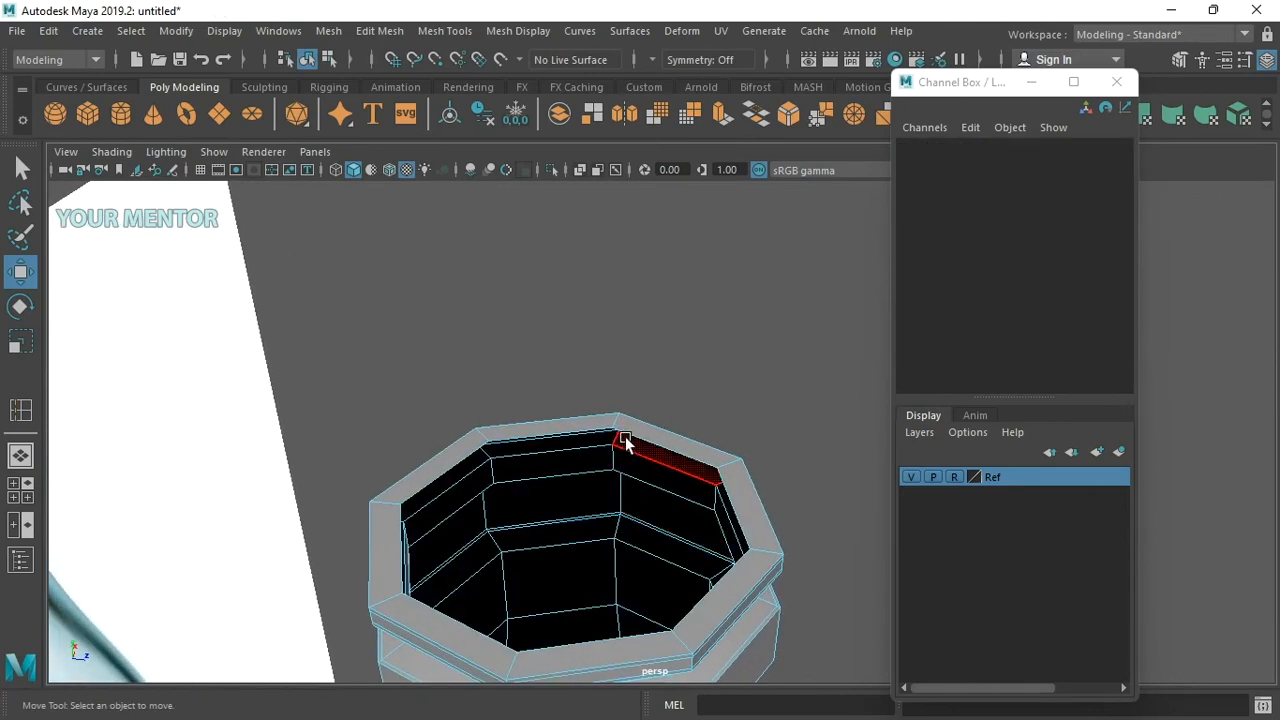
Return to object mode, delete the bottle's construction history and display the mesh with smooth preview
scroll(623, 443, down, 3)
alt+drag(646, 466, 599, 457)
scroll(590, 490, up, 4)
alt+middle_drag(583, 511, 552, 425)
right_drag(646, 413, 722, 297)
click(720, 292)
click(625, 455)
key(alt+shift+d)
click(717, 371)
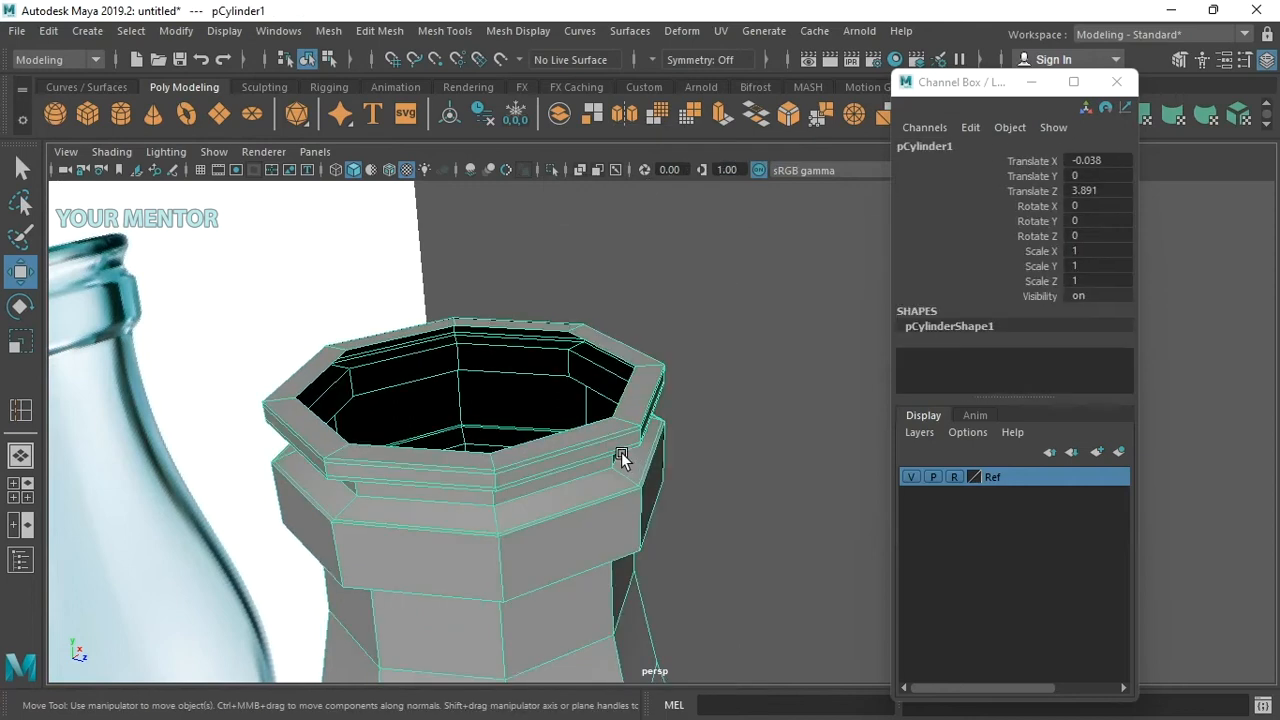
click(594, 421)
key(3)
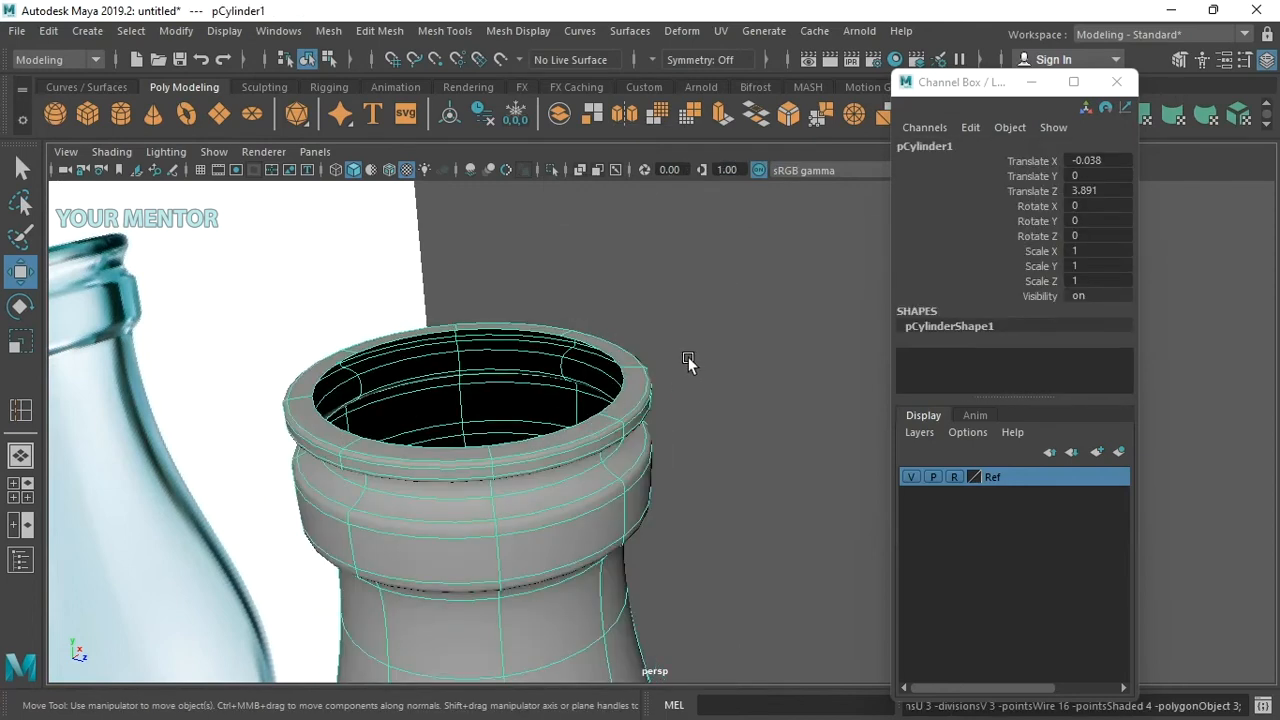
Inspect the smoothed bottle and its open mouth from several angles
click(686, 437)
alt+drag(686, 437, 653, 477)
scroll(653, 477, down, 5)
alt+middle_drag(653, 477, 630, 370)
scroll(630, 370, down, 2)
alt+drag(492, 410, 450, 350)
scroll(600, 362, up, 3)
Compare the smoothed bottle's silhouette with the reference image from base to lip in the front view
click(612, 374)
key(space)
drag(640, 430, 638, 490)
alt+middle_drag(617, 420, 554, 312)
scroll(650, 385, down, 5)
alt+middle_drag(573, 507, 564, 321)
alt+right_drag(695, 352, 560, 380)
alt+middle_drag(584, 507, 553, 322)
alt+middle_drag(645, 470, 612, 353)
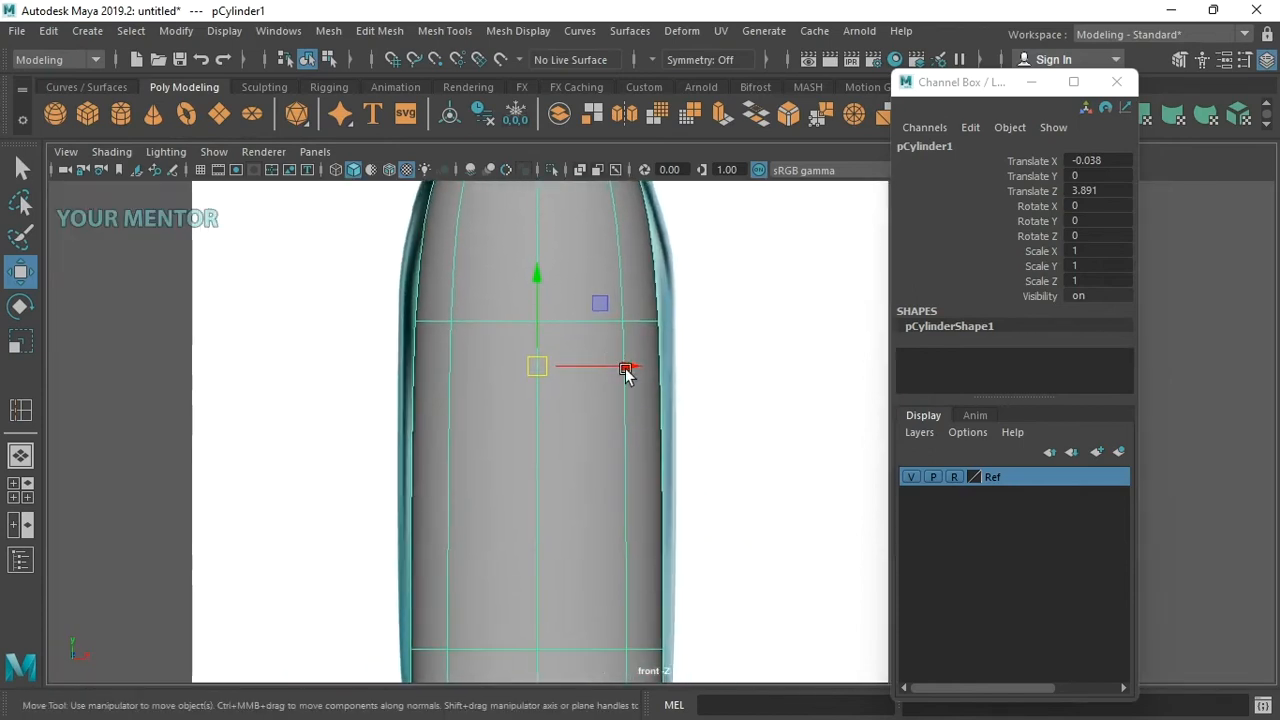
alt+right_drag(612, 353, 548, 358)
alt+middle_drag(568, 397, 601, 480)
scroll(588, 417, up, 2)
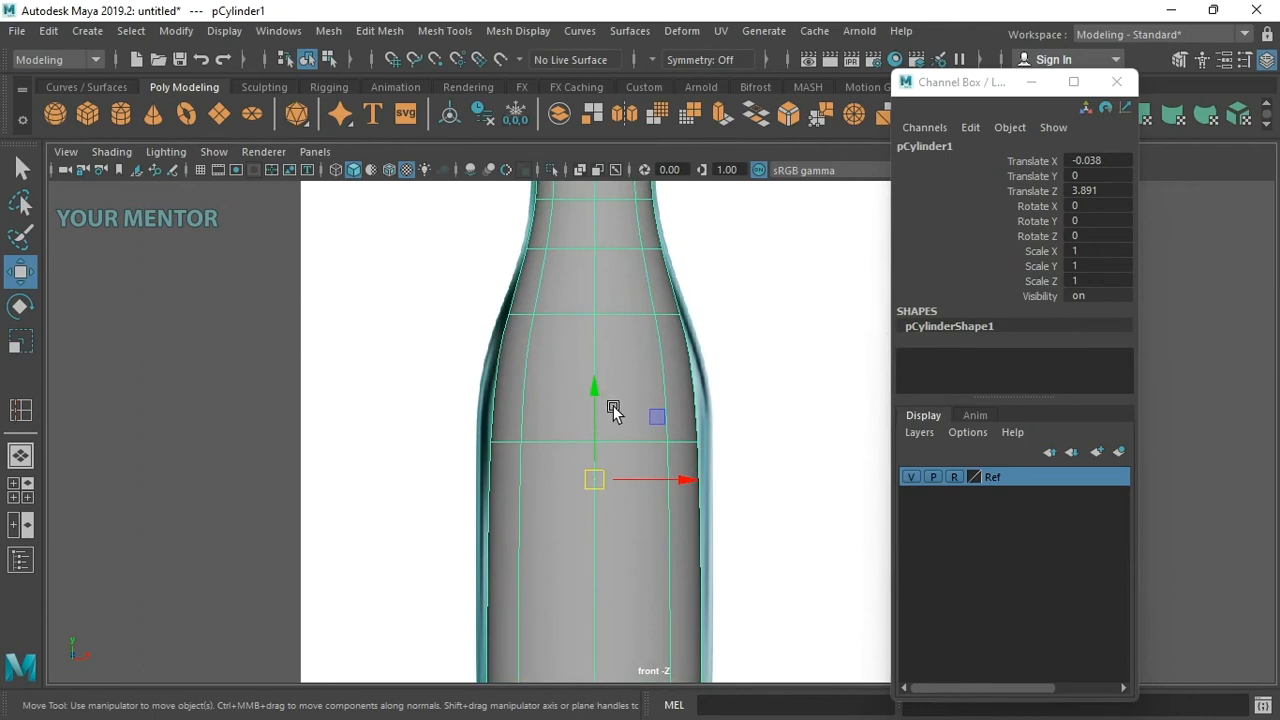
alt+middle_drag(605, 356, 620, 489)
scroll(602, 423, up, 2)
alt+middle_drag(606, 394, 535, 401)
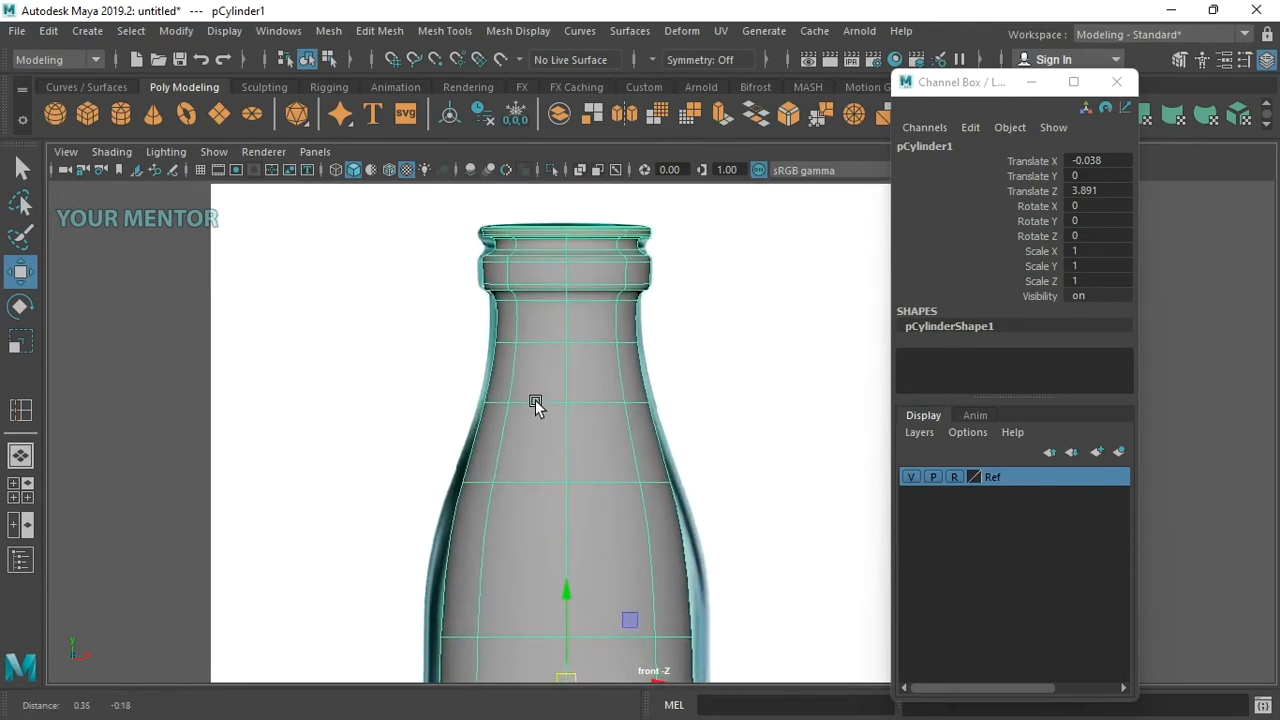
scroll(535, 400, up, 1)
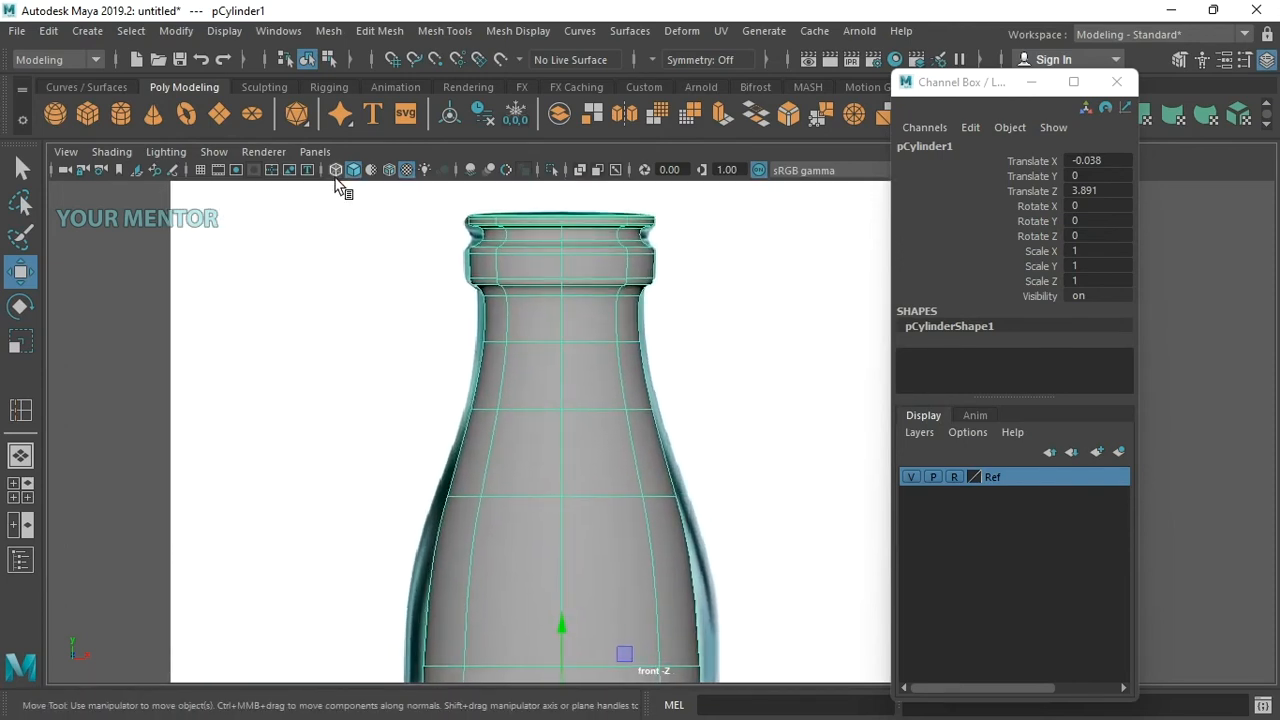
Switch to wireframe display and scale the vertex ring where the neck meets the shoulder outward by about 1.07
click(336, 169)
scroll(489, 349, up, 1)
scroll(563, 360, up, 1)
click(290, 333)
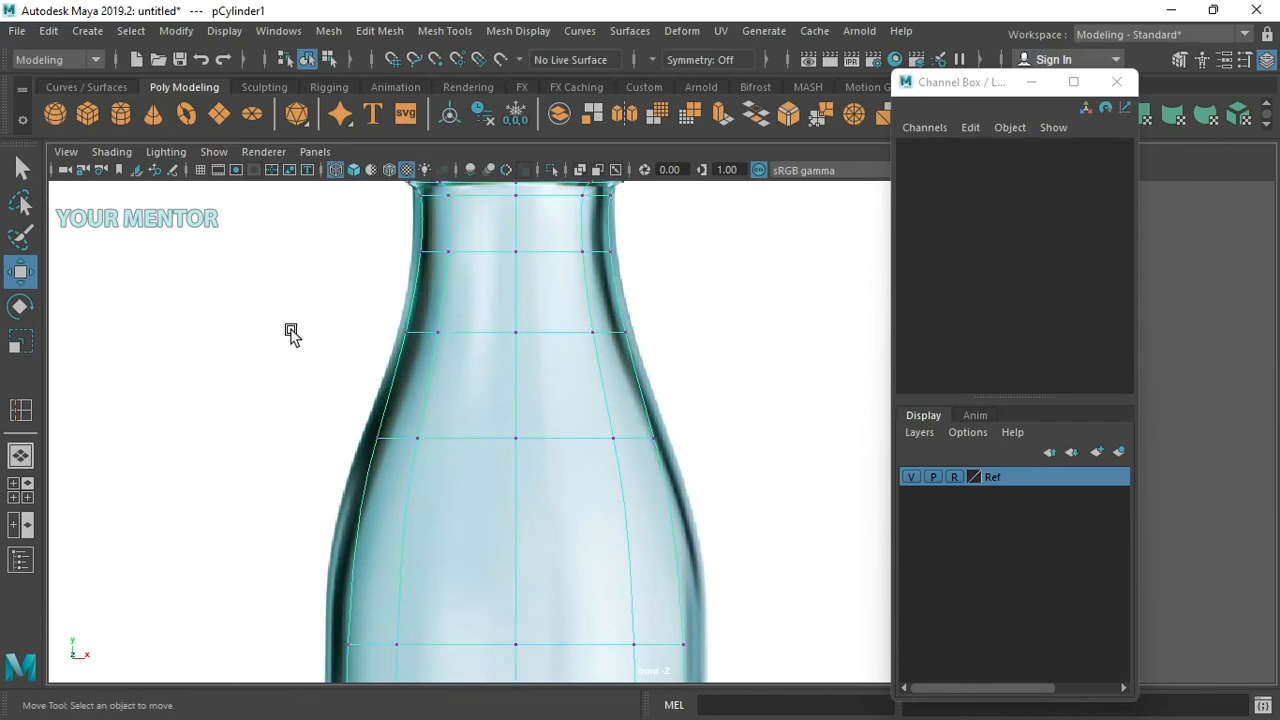
drag(745, 337, 745, 337)
key(r)
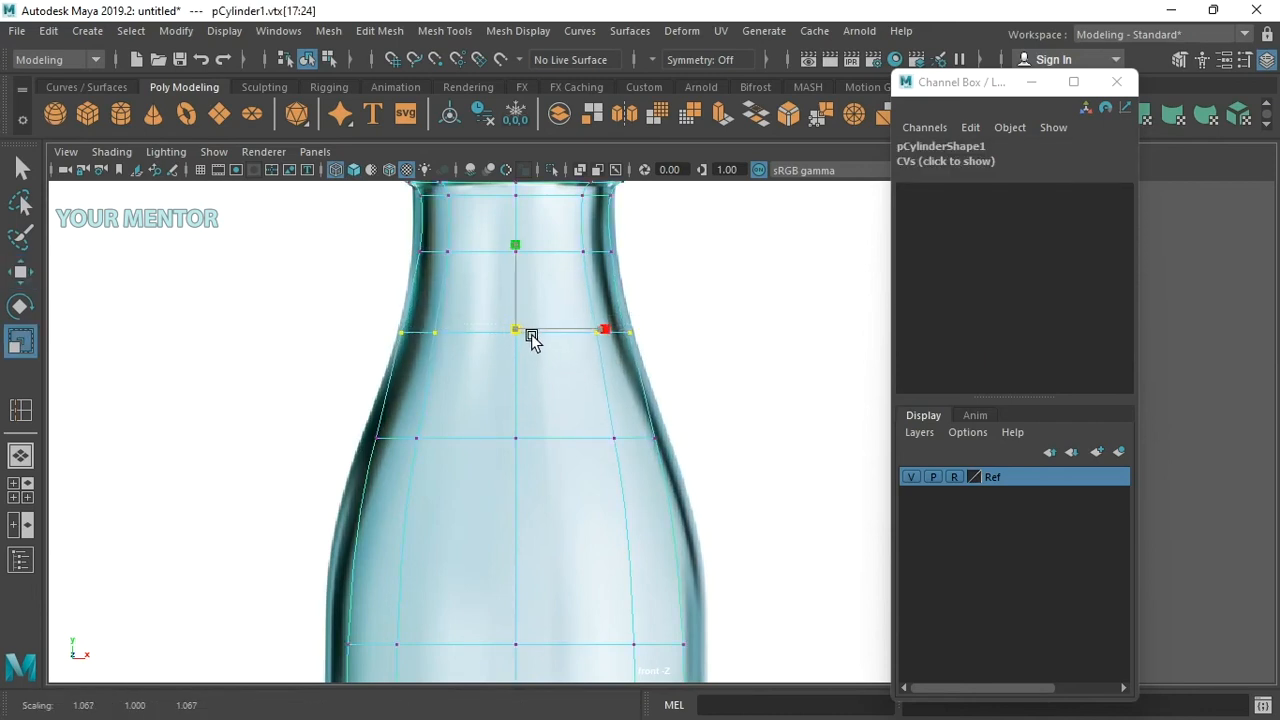
Scale the two lower shoulder vertex rings outward to meet the reference bottle's outline
alt+middle_drag(554, 369, 554, 303)
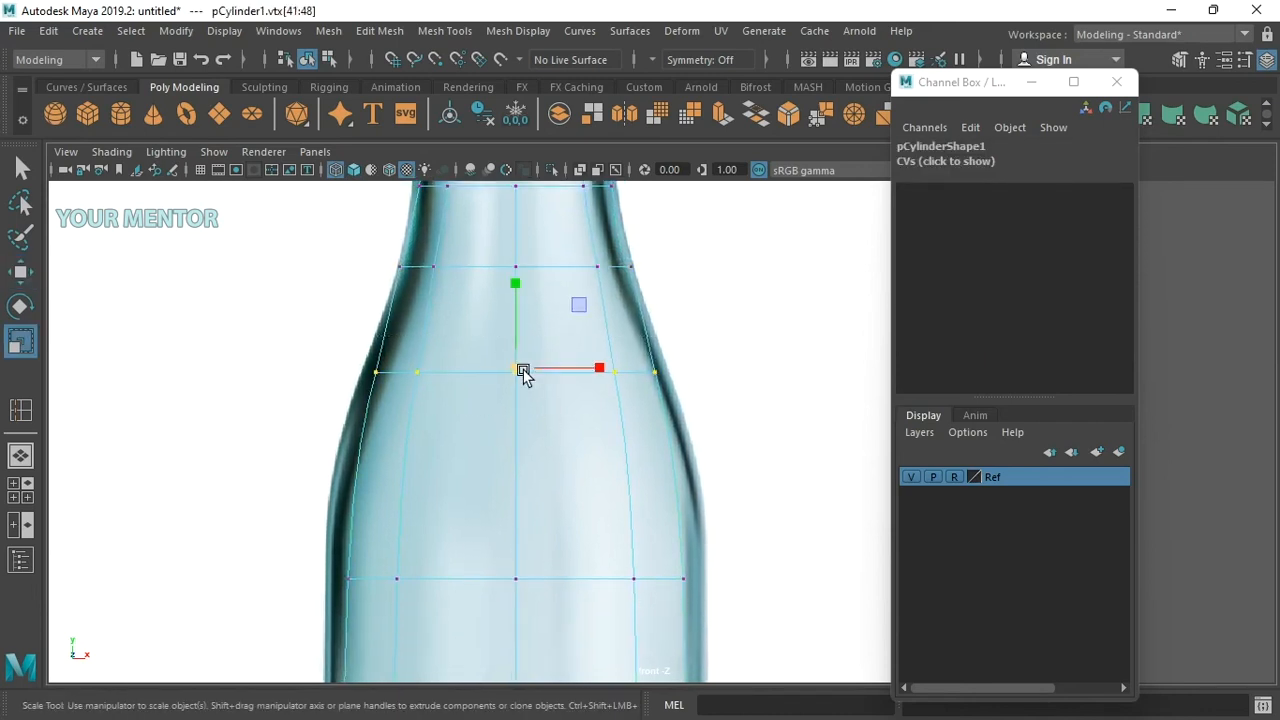
shift+middle_drag(542, 386, 547, 387)
alt+middle_drag(568, 440, 540, 322)
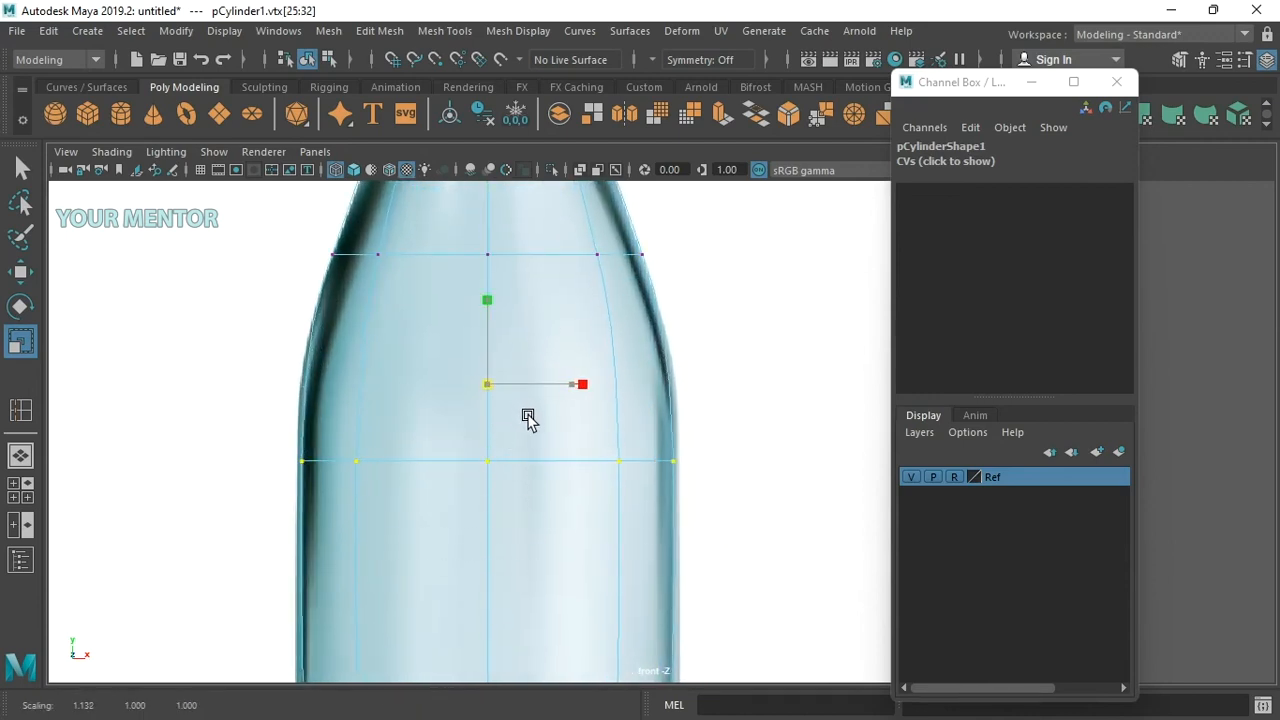
alt+middle_drag(506, 438, 494, 200)
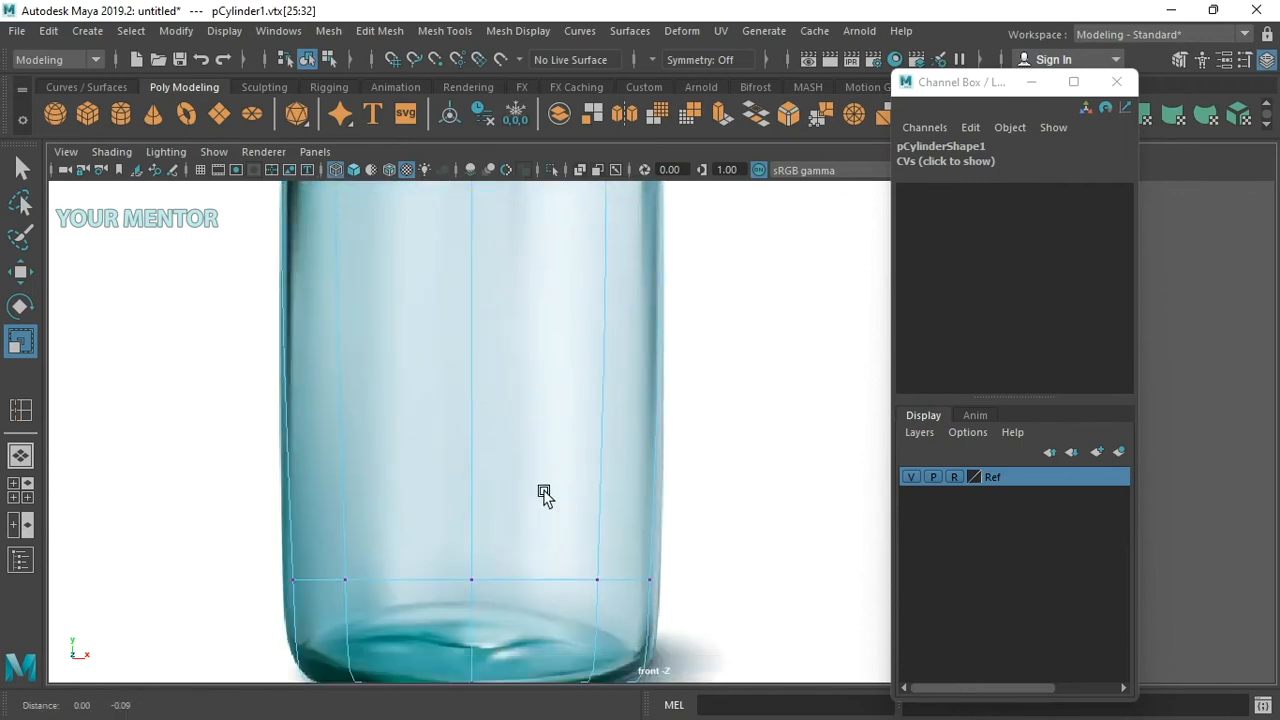
Scale the base vertices outward by about 1.07 and lower them slightly toward the bottom of the reference bottle
alt+middle_drag(549, 534, 556, 376)
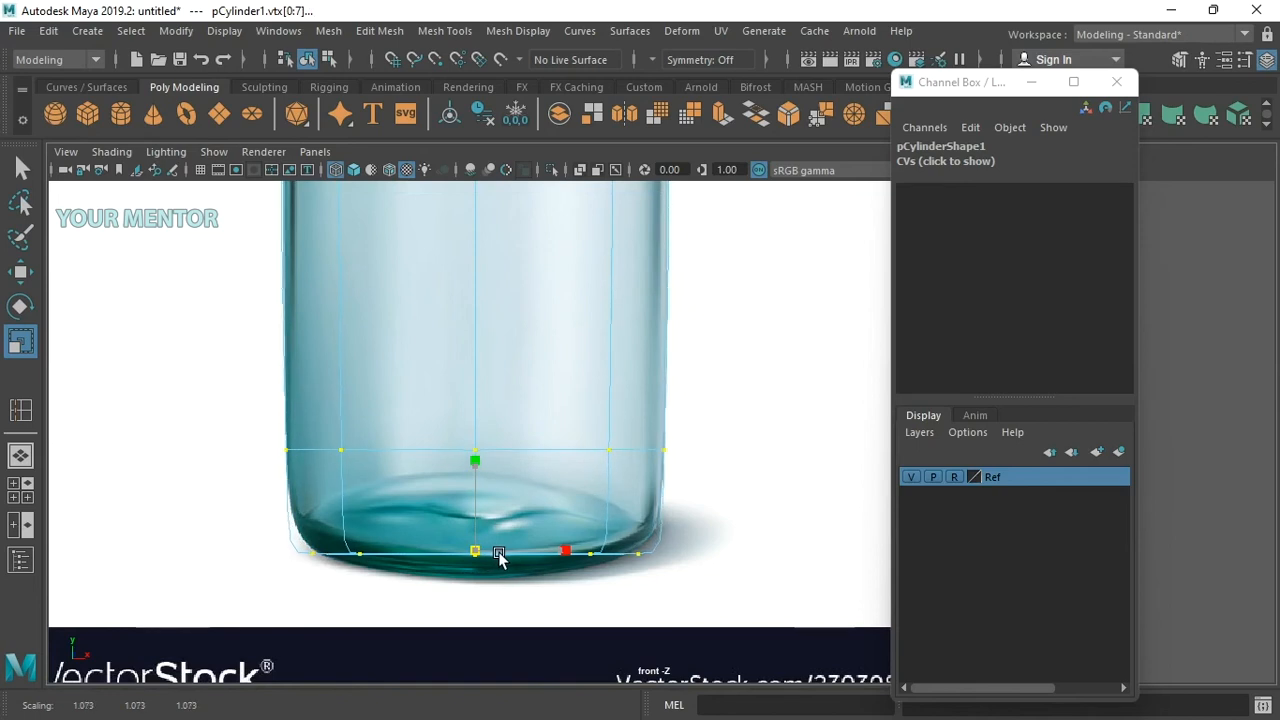
drag(498, 553, 503, 553)
scroll(640, 526, down, 1)
alt+middle_drag(578, 517, 589, 520)
key(w)
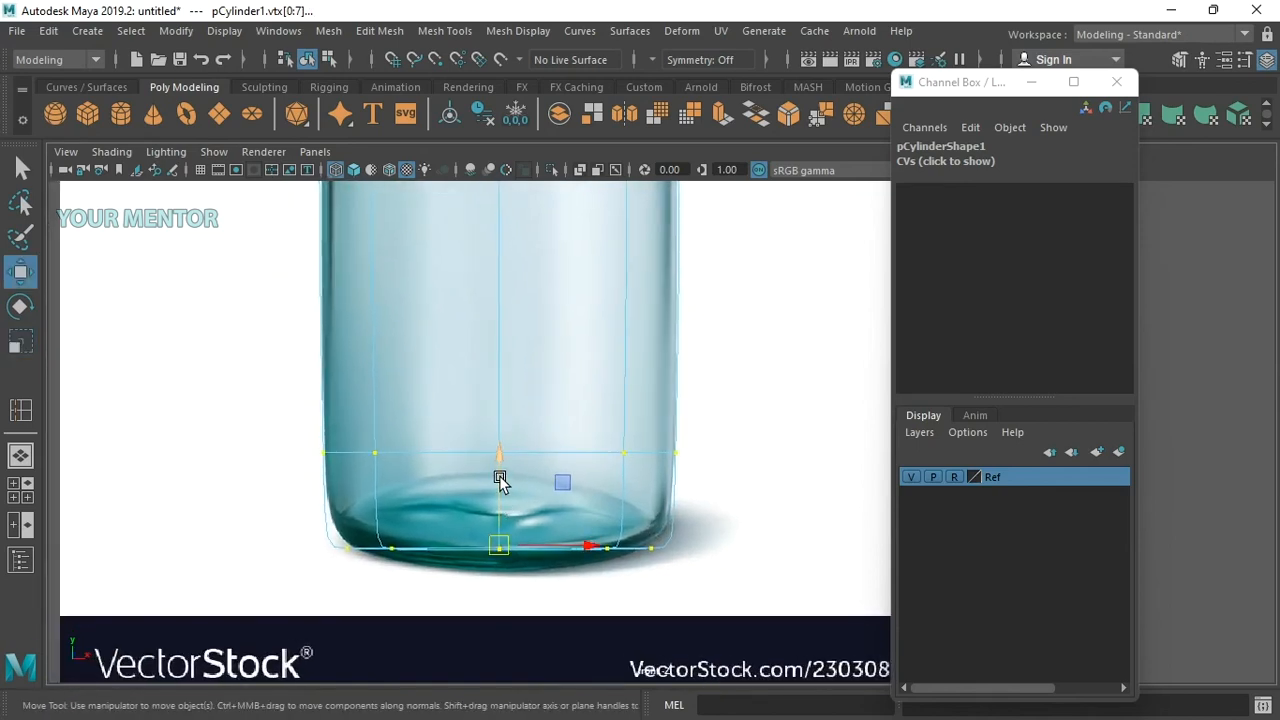
drag(500, 479, 501, 497)
Widen the neck vertex ring below the collar to match the reference outline
scroll(648, 477, down, 2)
alt+middle_drag(640, 228, 674, 451)
scroll(650, 438, down, 1)
alt+middle_drag(583, 315, 604, 505)
alt+middle_drag(595, 341, 601, 460)
scroll(560, 380, up, 3)
alt+middle_drag(542, 344, 525, 397)
scroll(523, 402, up, 3)
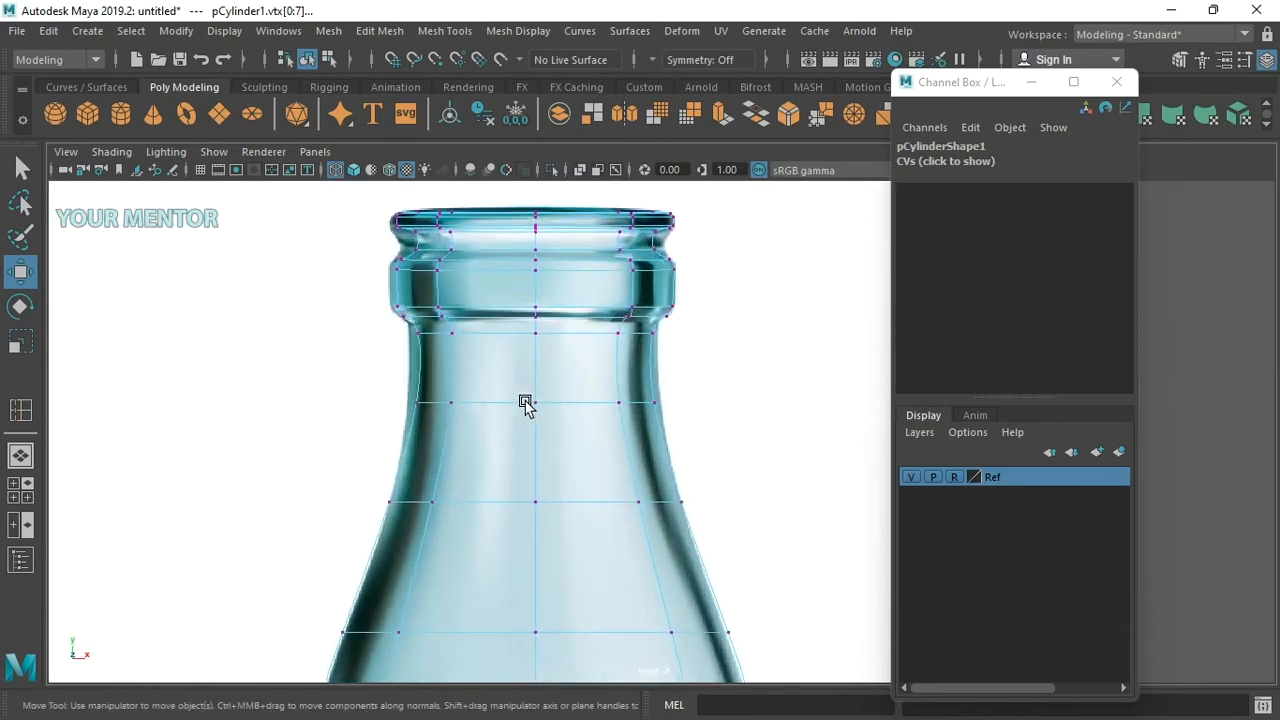
key(r)
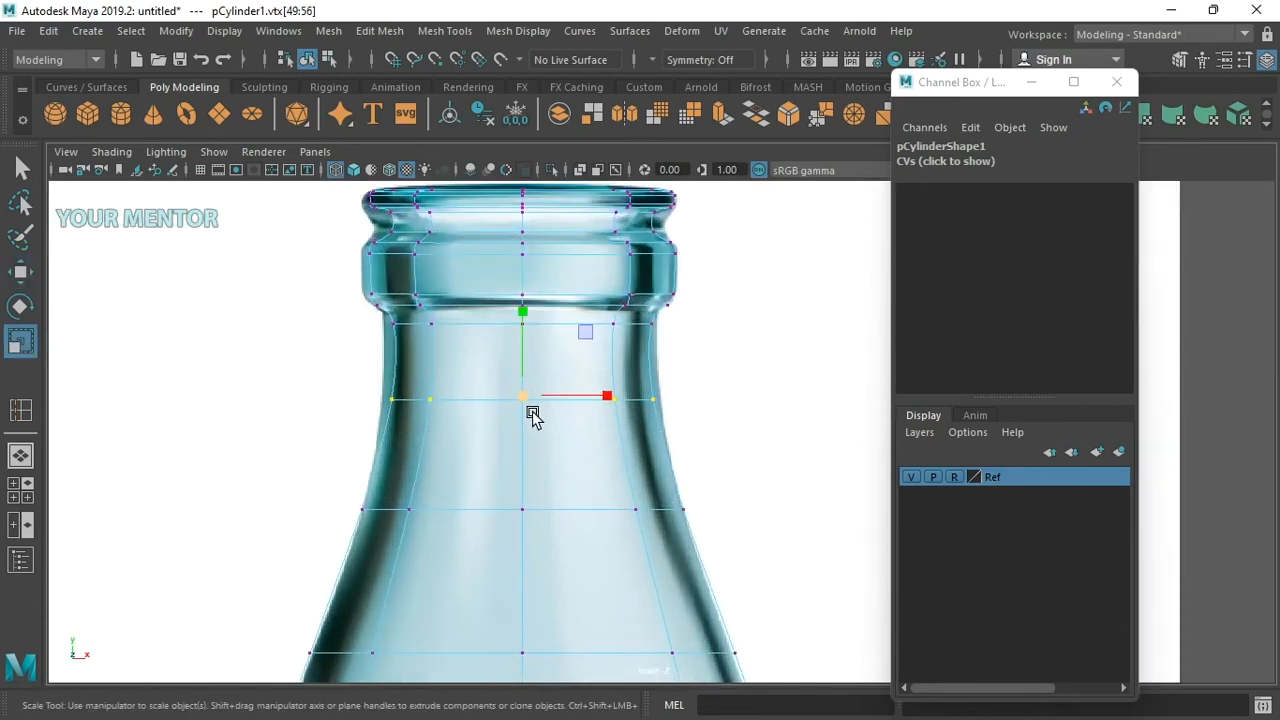
alt+middle_drag(587, 335, 596, 430)
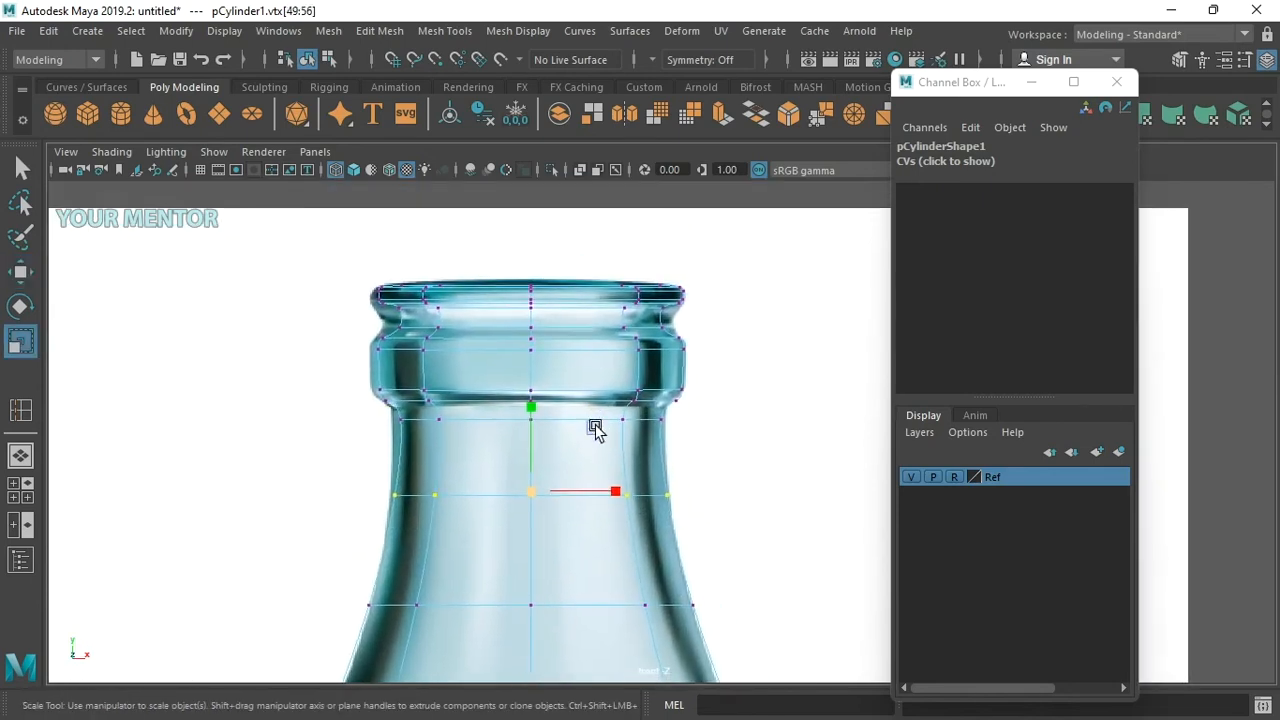
Scale all lip and collar vertices outward by about 1.03 and shift them slightly along X to align with the reference
scroll(589, 384, up, 3)
drag(486, 322, 491, 330)
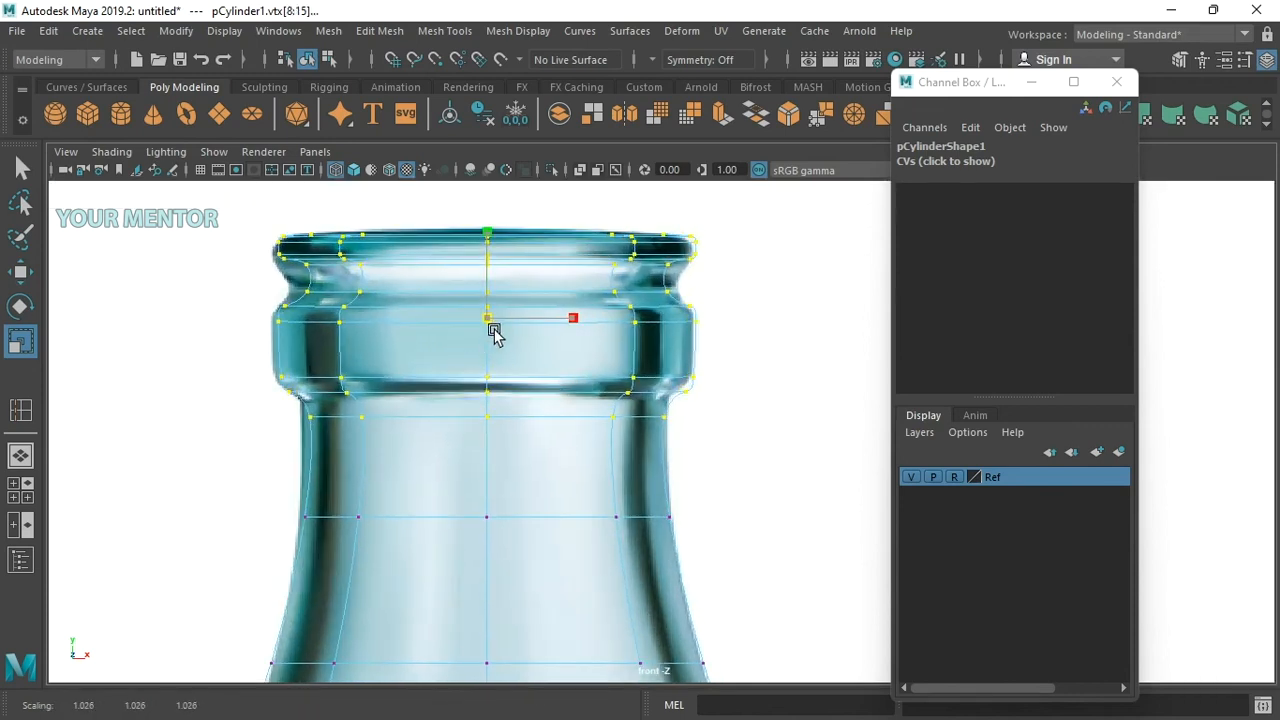
key(w)
drag(563, 325, 559, 324)
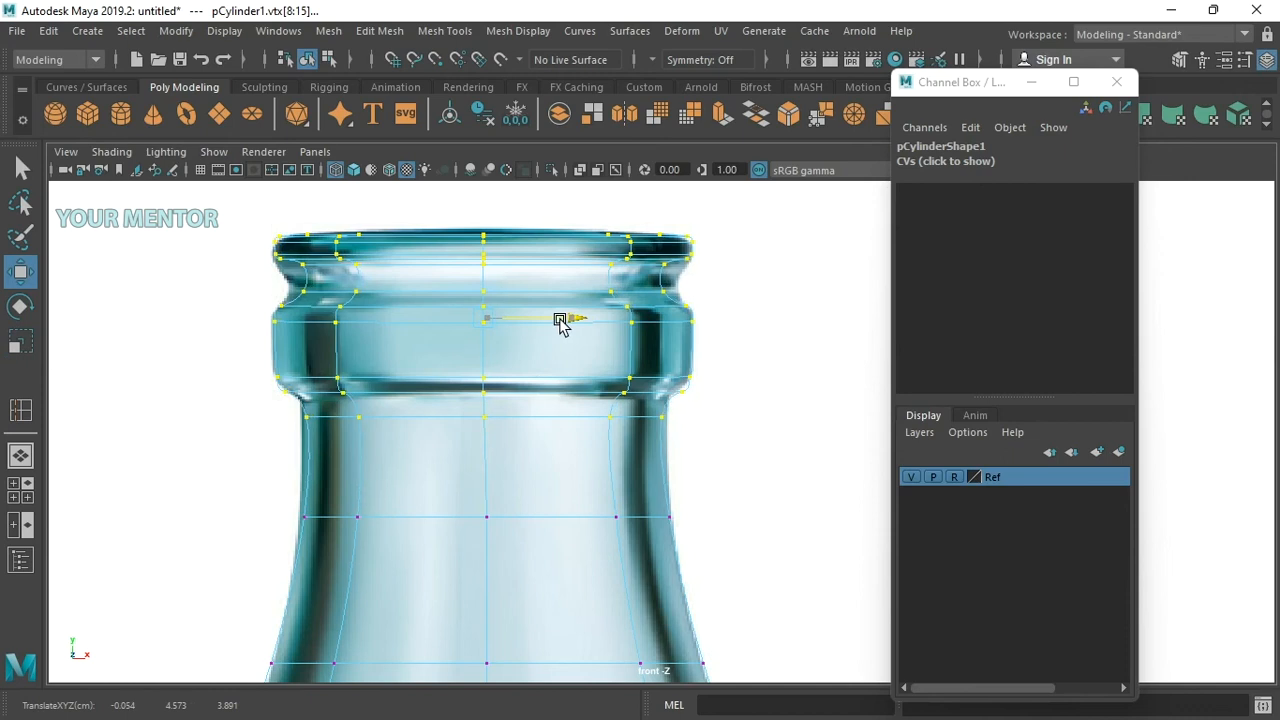
alt+middle_drag(561, 322, 552, 341)
Return to the perspective view and show the bottle shaded in object mode
key(space)
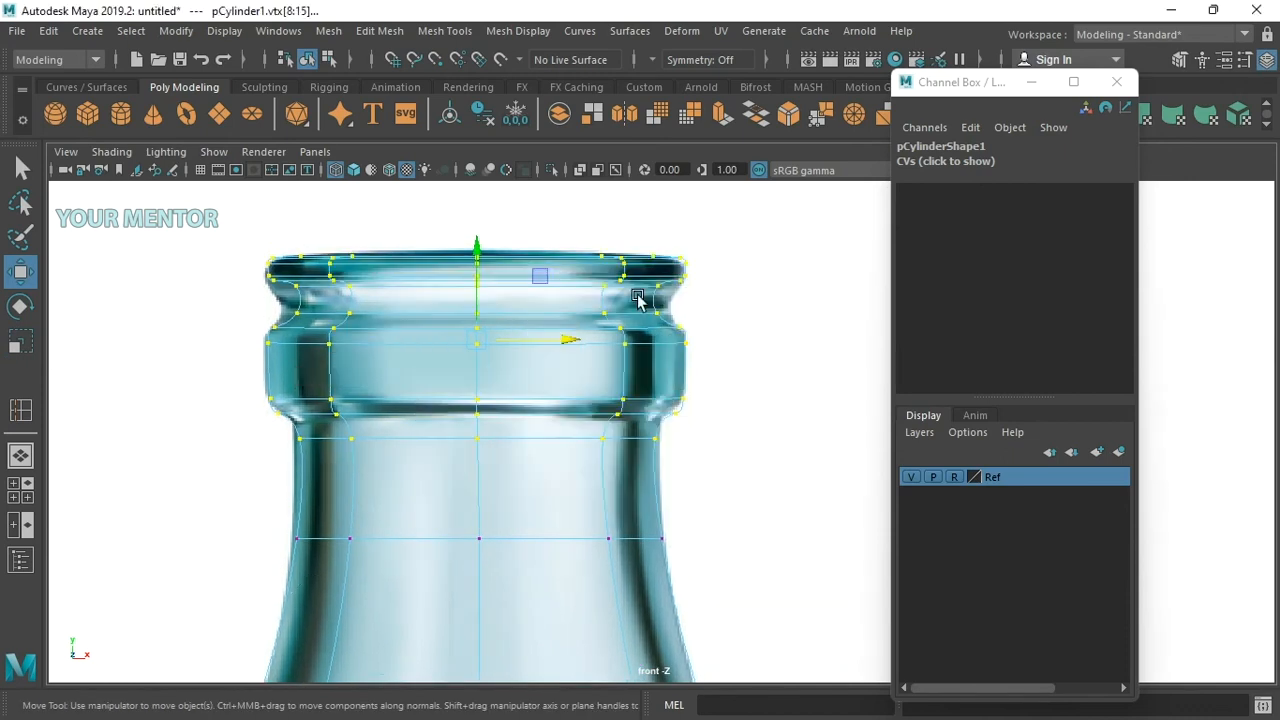
scroll(488, 312, down, 5)
key(space)
drag(614, 362, 618, 259)
scroll(621, 264, down, 3)
alt+drag(464, 345, 492, 368)
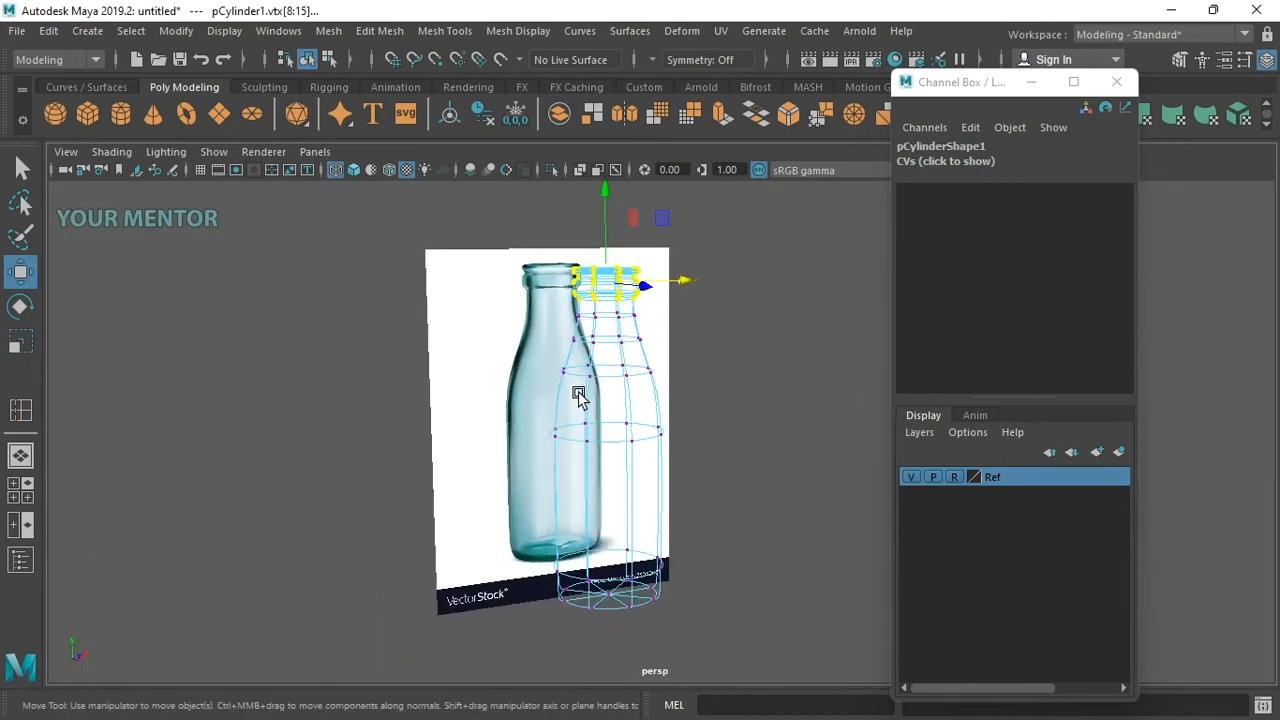
alt+drag(572, 382, 591, 420)
scroll(585, 265, up, 2)
alt+middle_drag(590, 262, 623, 431)
scroll(623, 431, up, 2)
right_click(634, 412)
click(713, 157)
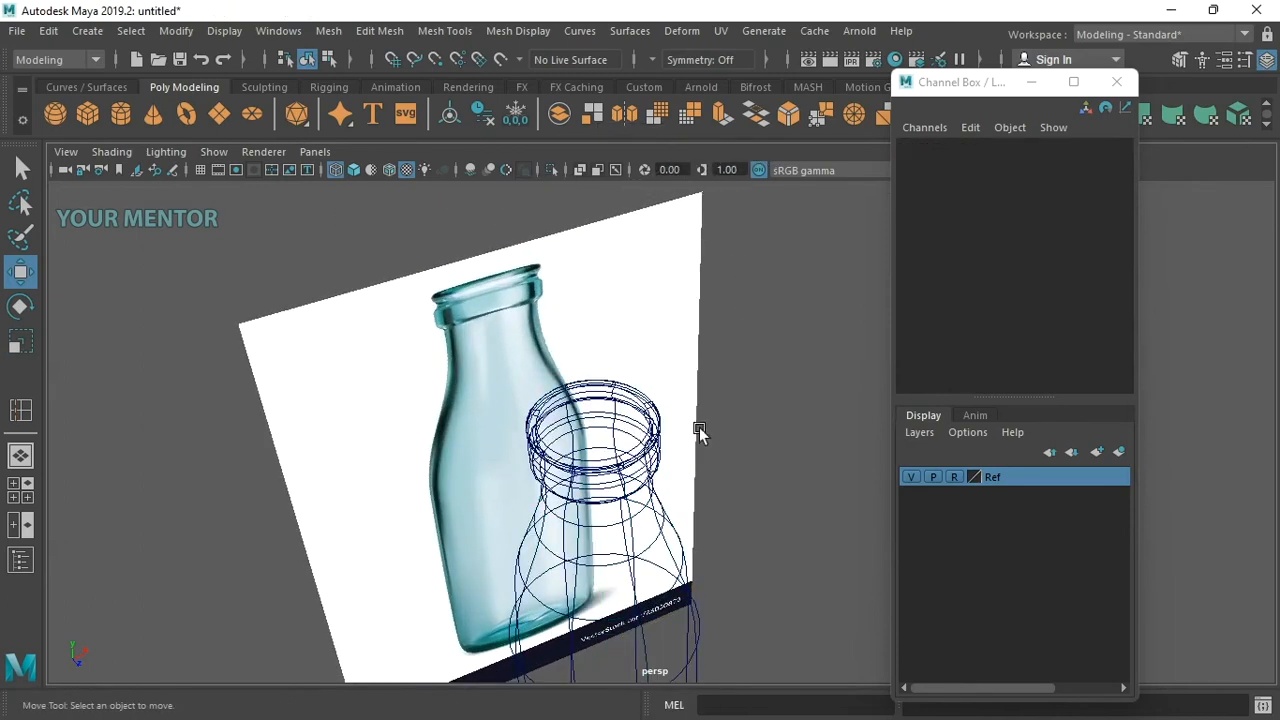
click(662, 478)
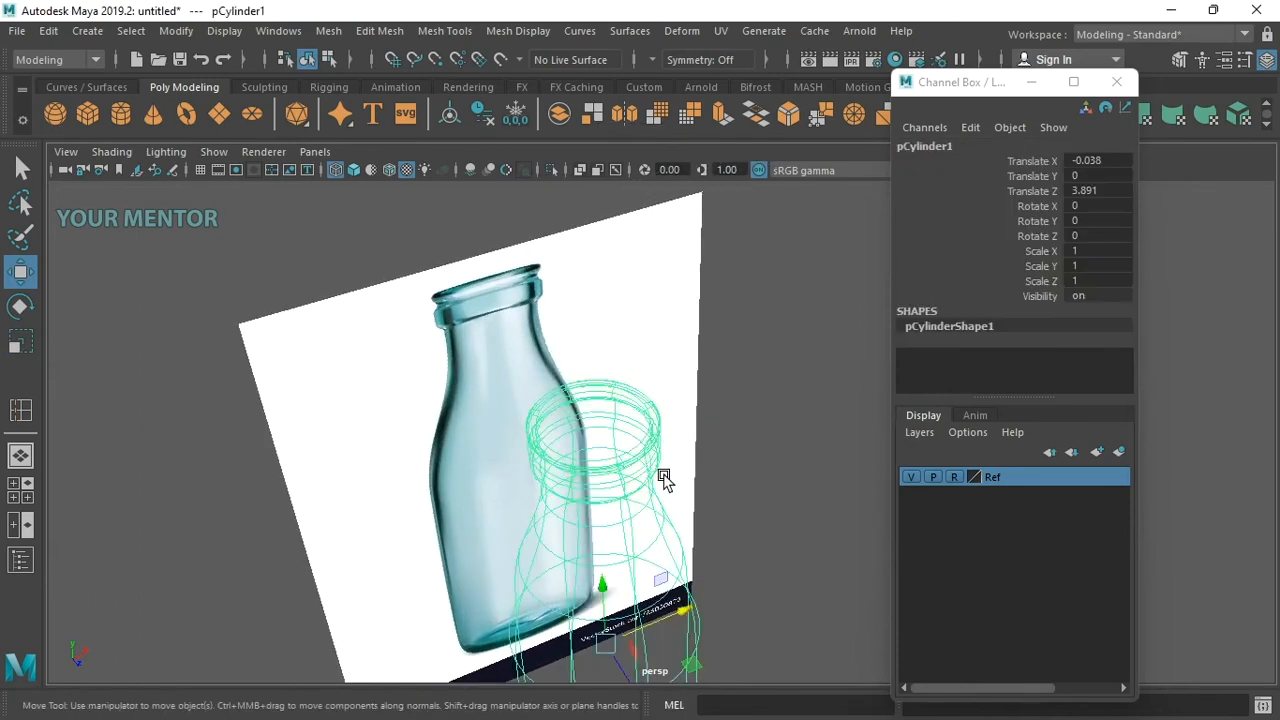
key(5)
scroll(665, 462, down, 2)
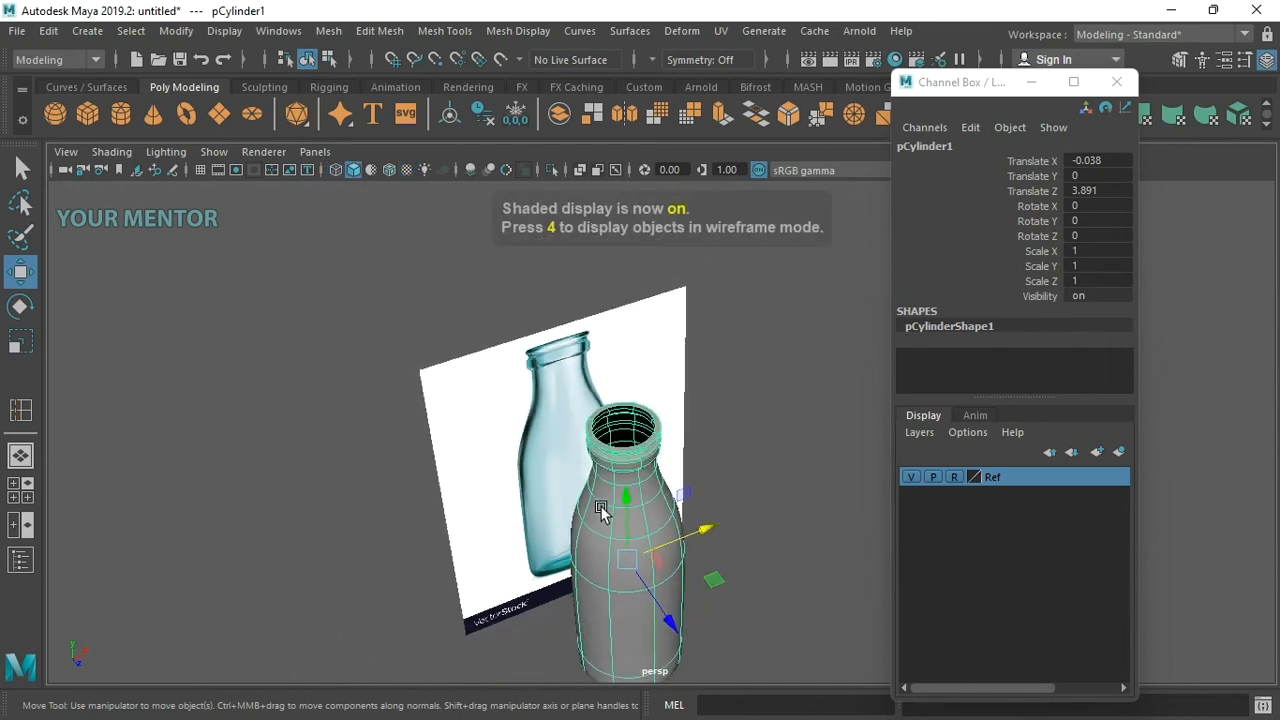
Inspect the refined bottle shape and its open mouth from several angles
scroll(594, 310, down, 1)
scroll(645, 400, up, 4)
click(695, 472)
scroll(695, 477, down, 2)
alt+drag(692, 477, 628, 470)
scroll(630, 450, up, 3)
alt+drag(472, 287, 559, 275)
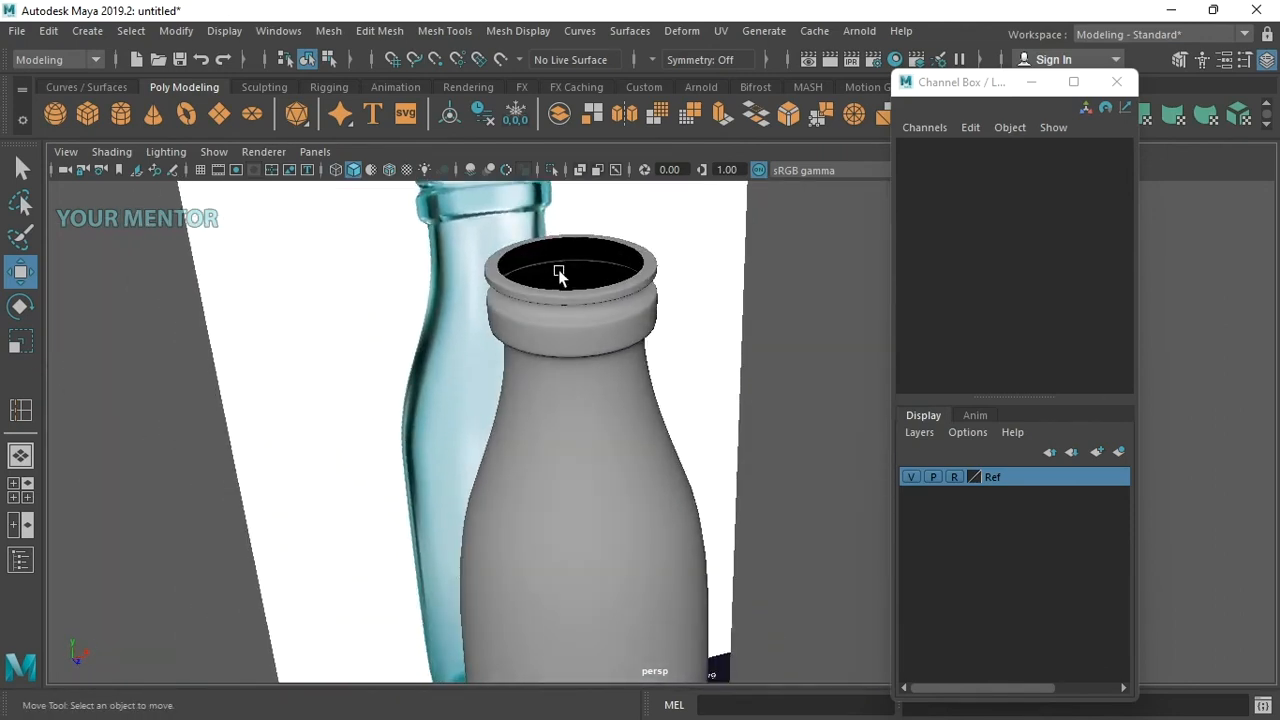
scroll(620, 370, down, 3)
alt+drag(651, 414, 663, 466)
scroll(690, 485, up, 3)
Extrude the whole bottle mesh to give the glass wall thickness and return to object mode
click(621, 409)
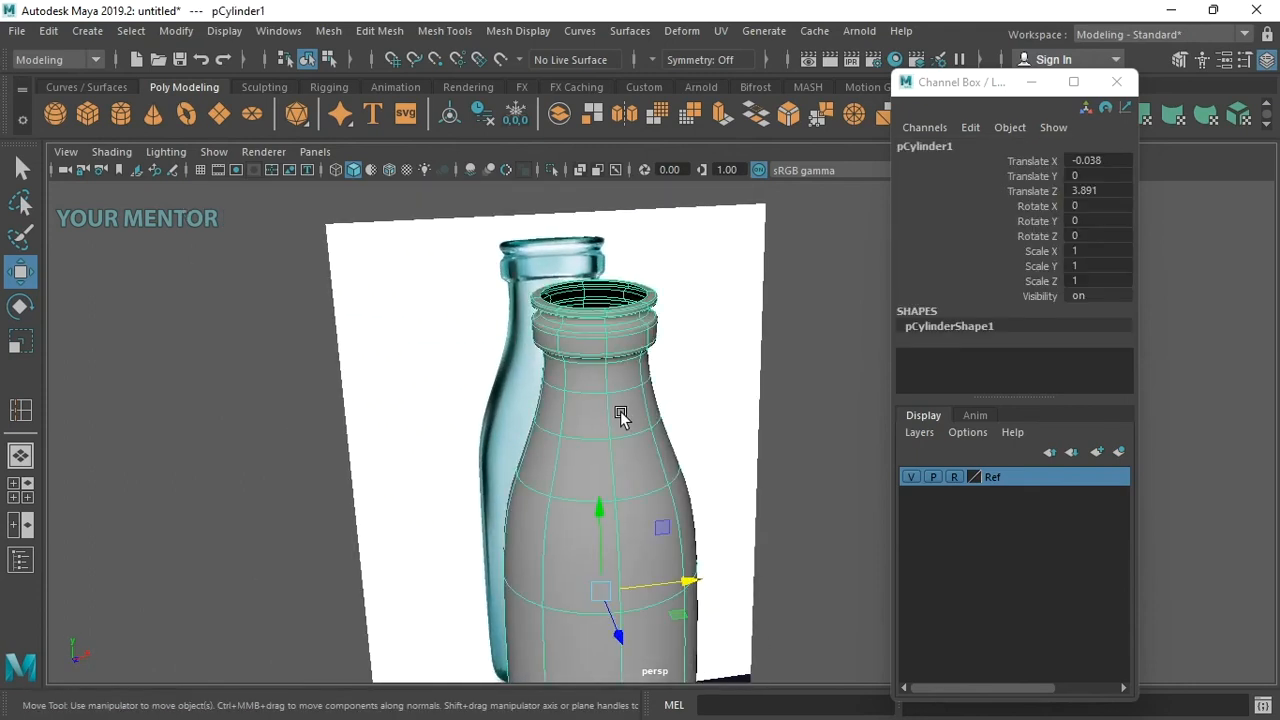
alt+drag(616, 445, 658, 398)
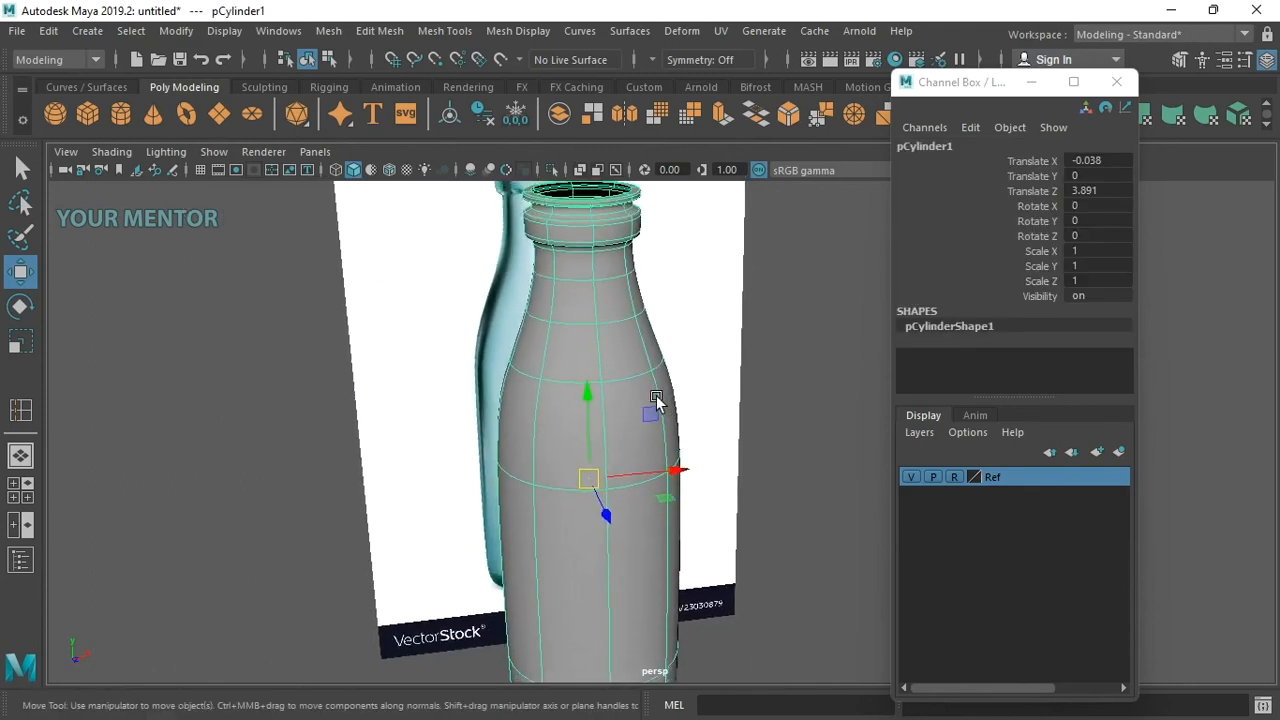
key(ctrl+e)
mouse_move(680, 440)
alt+mouse_down()
mouse_move(711, 443)
mouse_move(600, 520)
mouse_move(743, 587)
mouse_move(580, 563)
mouse_move(612, 602)
mouse_move(651, 585)
mouse_move(628, 589)
mouse_move(509, 486)
mouse_move(591, 429)
mouse_move(498, 421)
mouse_move(655, 505)
alt+mouse_up()
scroll(655, 505, up, 4)
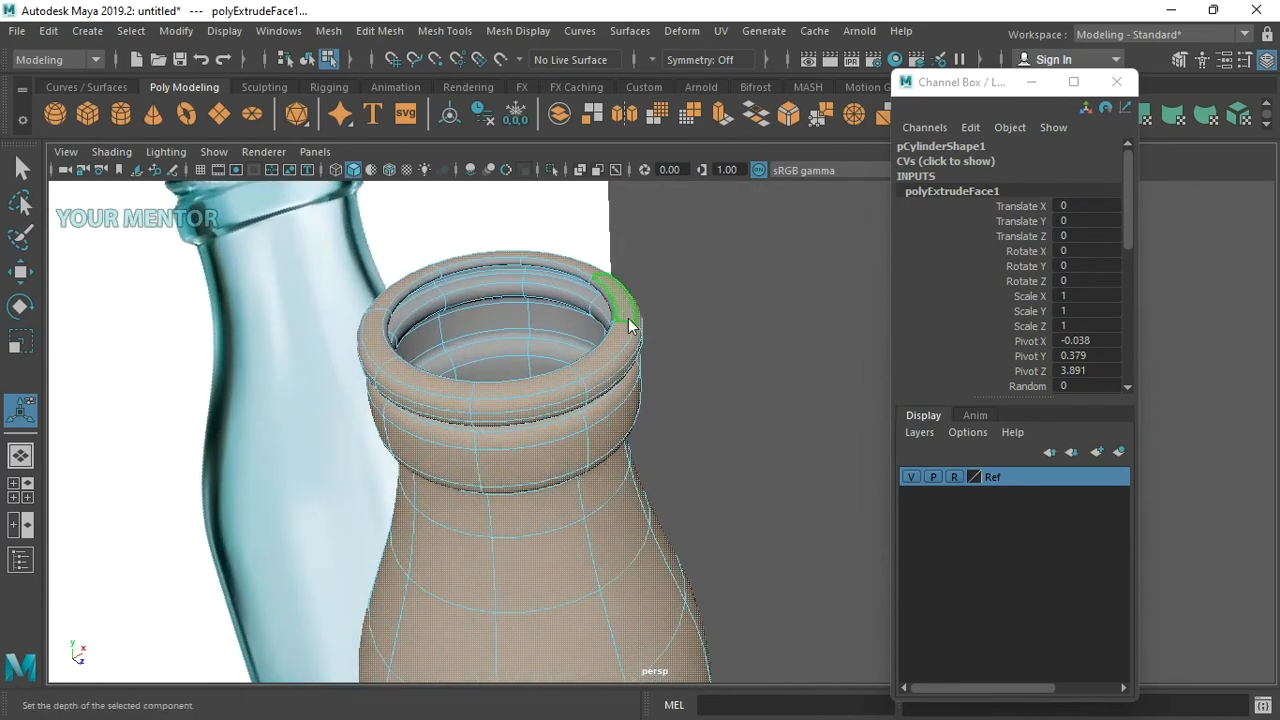
right_drag(628, 320, 714, 164)
click(685, 303)
Examine the thickened rim, the inner wall and the overall bottle shape from several angles
alt+drag(685, 303, 640, 375)
alt+middle_drag(730, 290, 530, 425)
alt+right_drag(530, 425, 710, 430)
alt+middle_drag(480, 400, 679, 351)
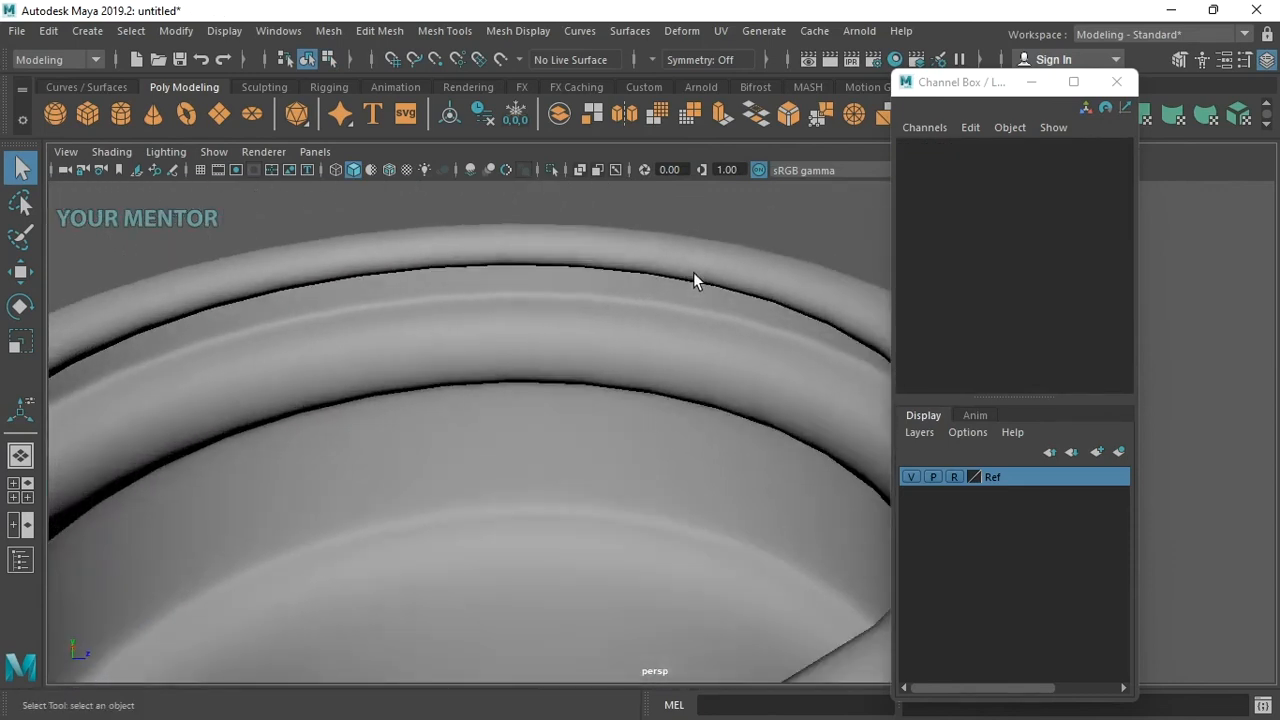
scroll(391, 274, down, 10)
alt+drag(442, 328, 511, 421)
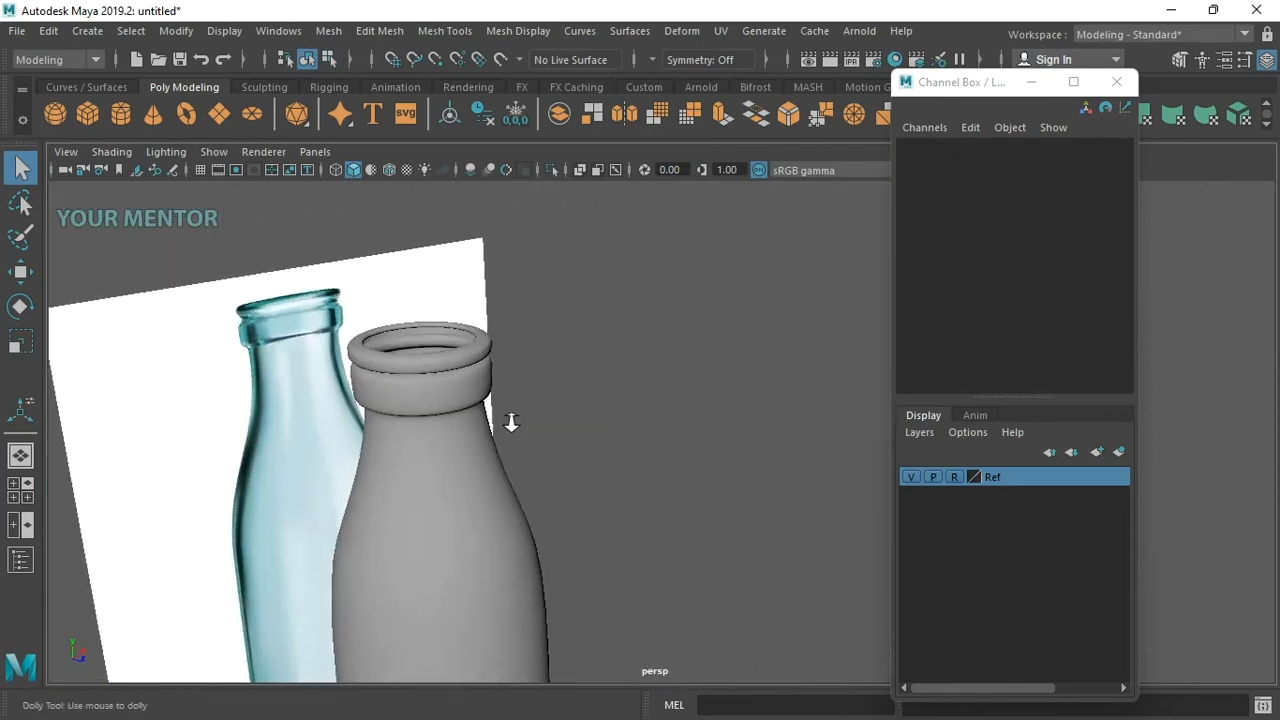
alt+right_drag(511, 421, 560, 425)
click(398, 436)
key(w)
alt+drag(612, 453, 606, 417)
click(688, 452)
alt+right_drag(700, 454, 580, 412)
alt+drag(570, 408, 486, 457)
alt+middle_drag(486, 457, 608, 440)
mouse_move(600, 450)
alt+right_down()
mouse_move(636, 480)
mouse_move(577, 449)
alt+right_up()
click(574, 448)
alt+drag(574, 448, 614, 420)
alt+middle_drag(614, 420, 634, 366)
alt+right_drag(634, 366, 708, 382)
click(743, 352)
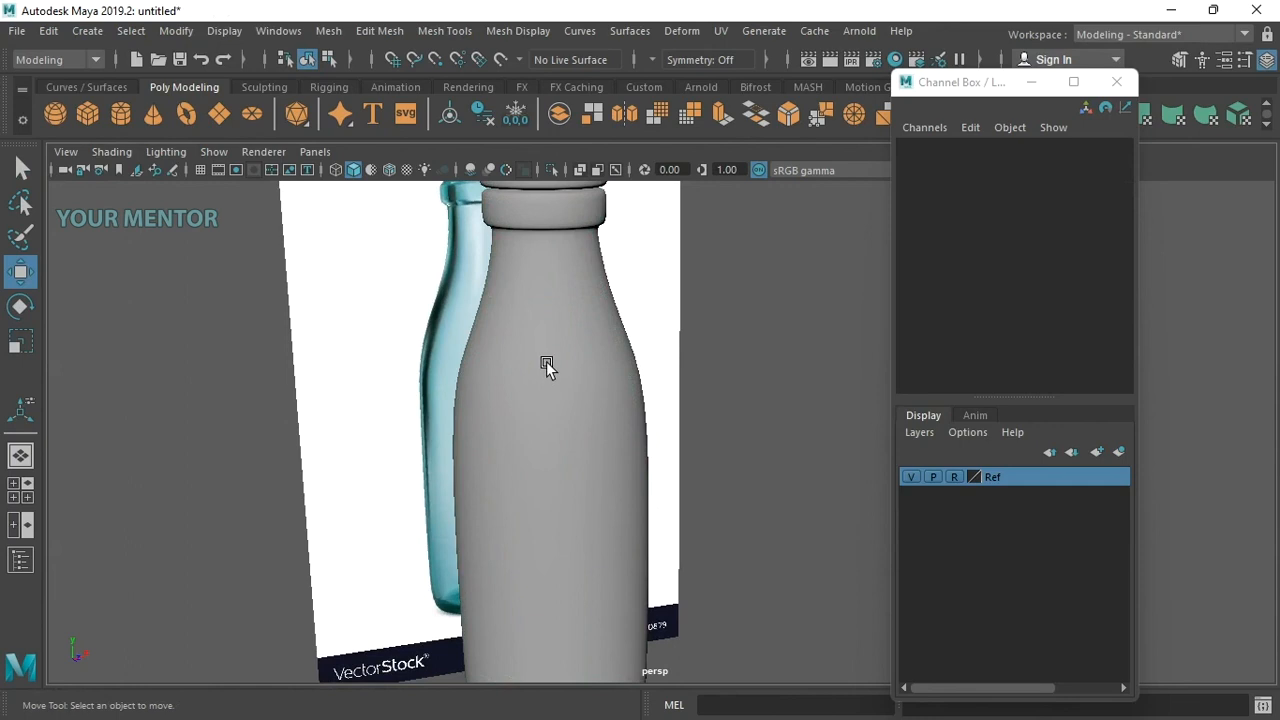
Apply Smooth to the whole bottle mesh to subdivide its thickened walls
click(546, 363)
alt+right_drag(660, 482, 604, 463)
alt+drag(604, 463, 592, 488)
alt+right_drag(580, 490, 609, 512)
alt+drag(609, 512, 572, 478)
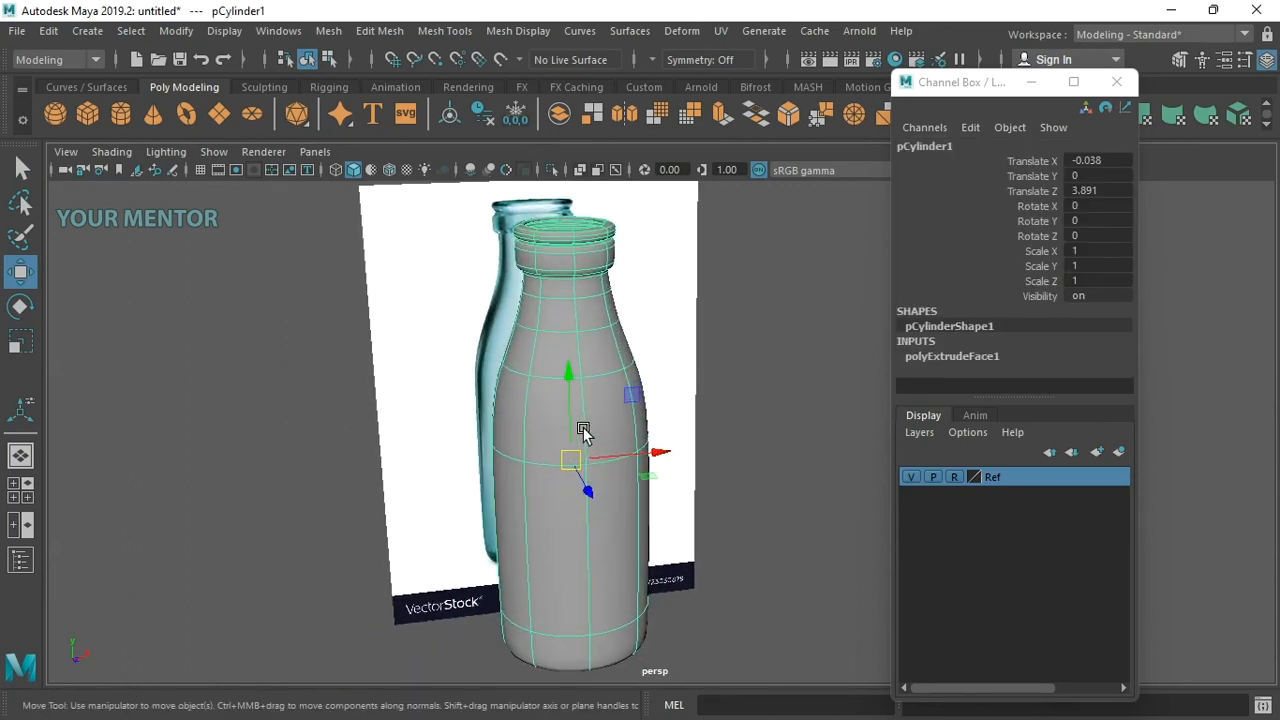
shift+right_drag(577, 377, 580, 265)
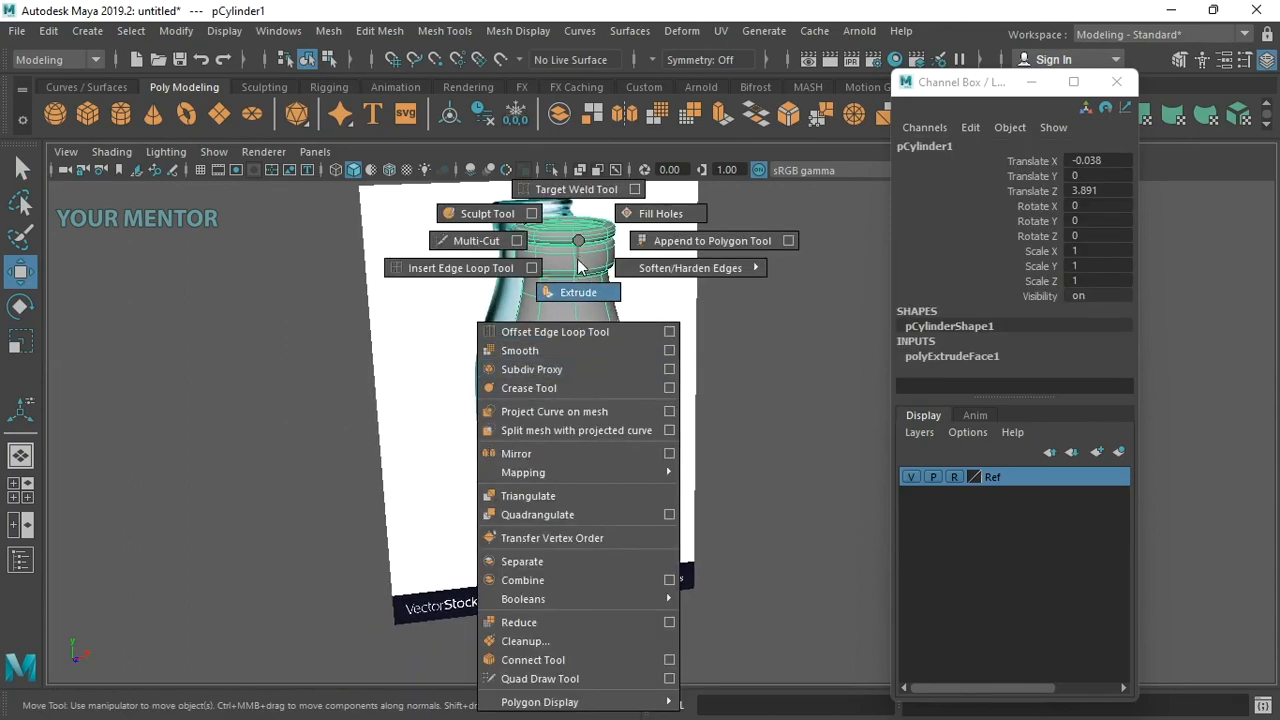
shift+right_drag(575, 338, 575, 350)
Examine the smoothed bottle from several angles, with and without its wireframe highlight, and compare it against the reference image
scroll(576, 360, down, 3)
alt+drag(577, 363, 552, 400)
alt+right_drag(552, 400, 609, 446)
alt+middle_drag(590, 345, 612, 440)
alt+right_drag(612, 440, 601, 400)
key(q)
click(797, 240)
click(562, 410)
key(w)
alt+drag(555, 417, 596, 400)
alt+right_drag(596, 400, 534, 434)
alt+drag(534, 434, 522, 438)
alt+middle_drag(550, 450, 497, 346)
alt+drag(497, 346, 478, 358)
alt+right_drag(490, 360, 451, 380)
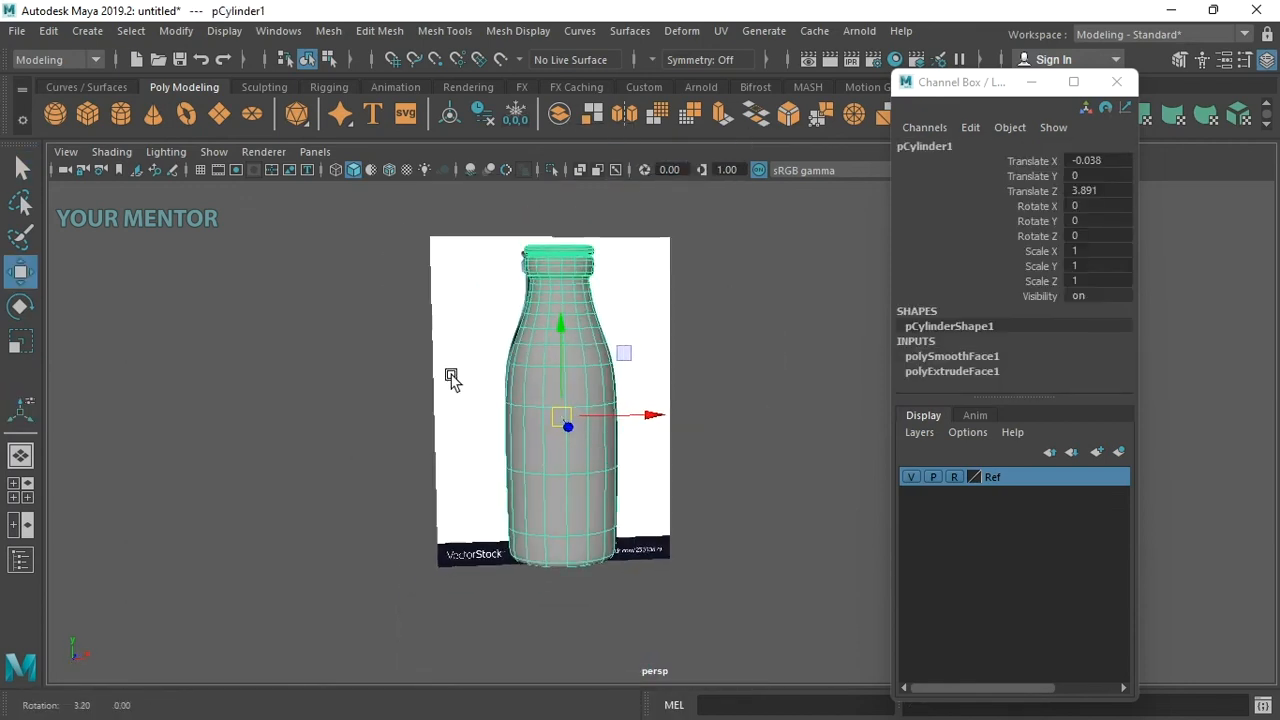
Move the bottle along the X axis to about 8.1 so it stands beside the reference image
alt+middle_drag(550, 366, 428, 386)
alt+right_drag(428, 386, 436, 412)
alt+drag(436, 412, 758, 412)
alt+right_drag(756, 413, 620, 416)
alt+drag(620, 416, 605, 422)
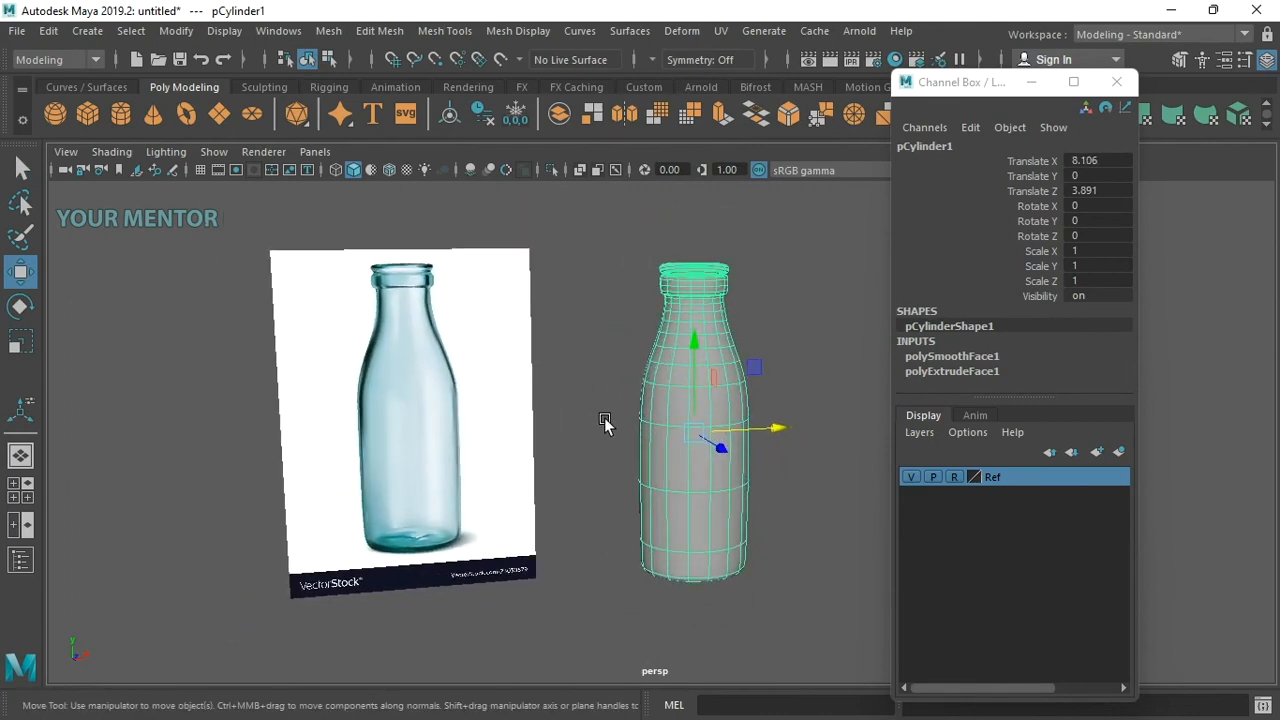